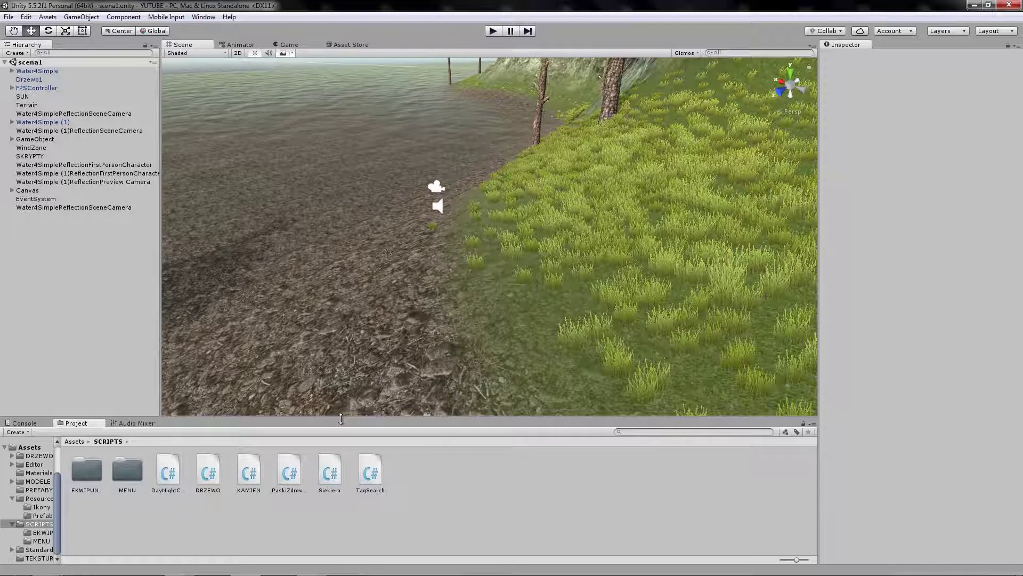
Create a folder named Budowanie inside SCRIPTS, then go back up to Assets
key("alt+F9")
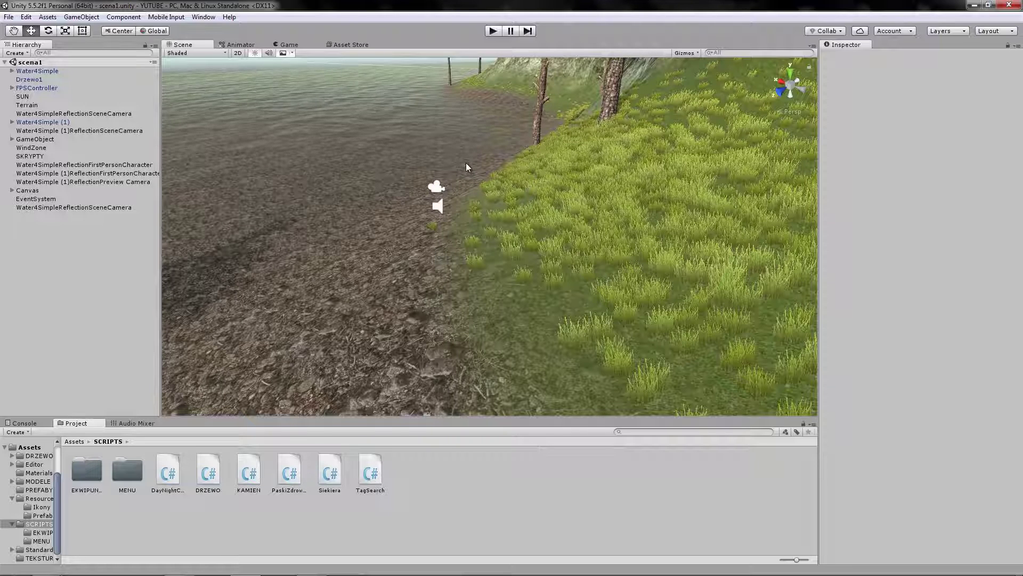
key("alt+F9")
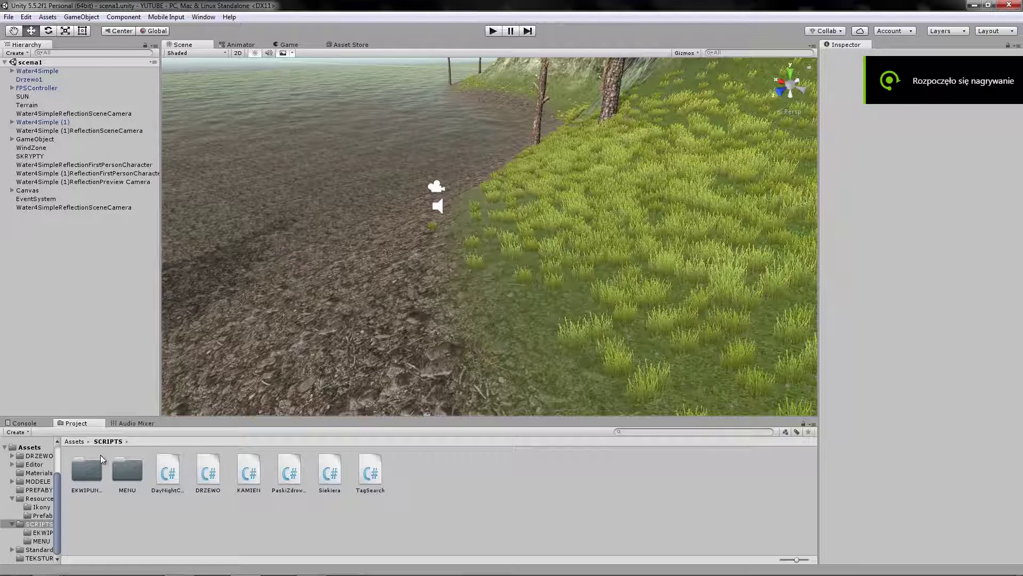
left_click(75, 440)
double_click(330, 469)
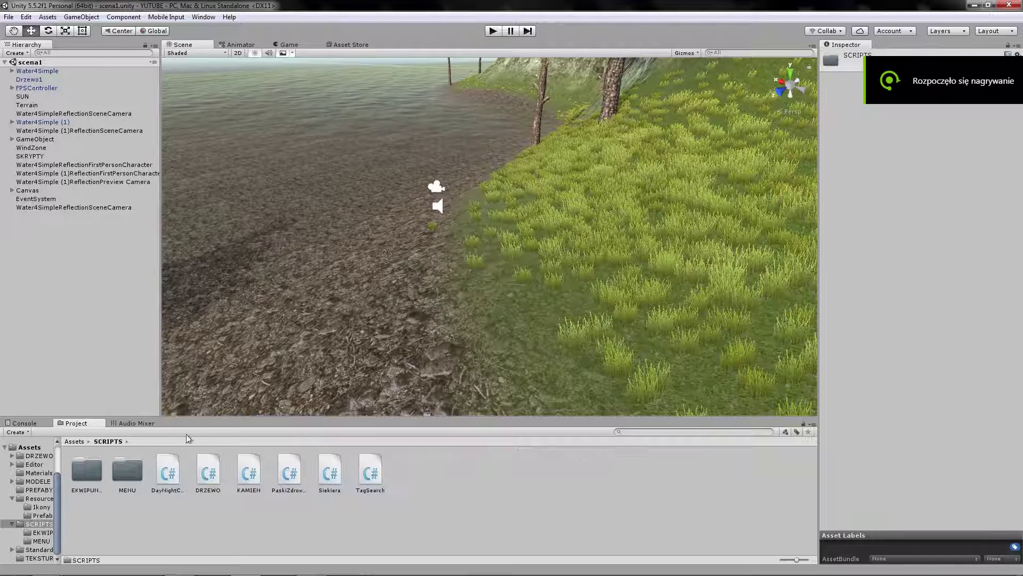
right_click(414, 468)
mouse_move(443, 266)
left_click(636, 268)
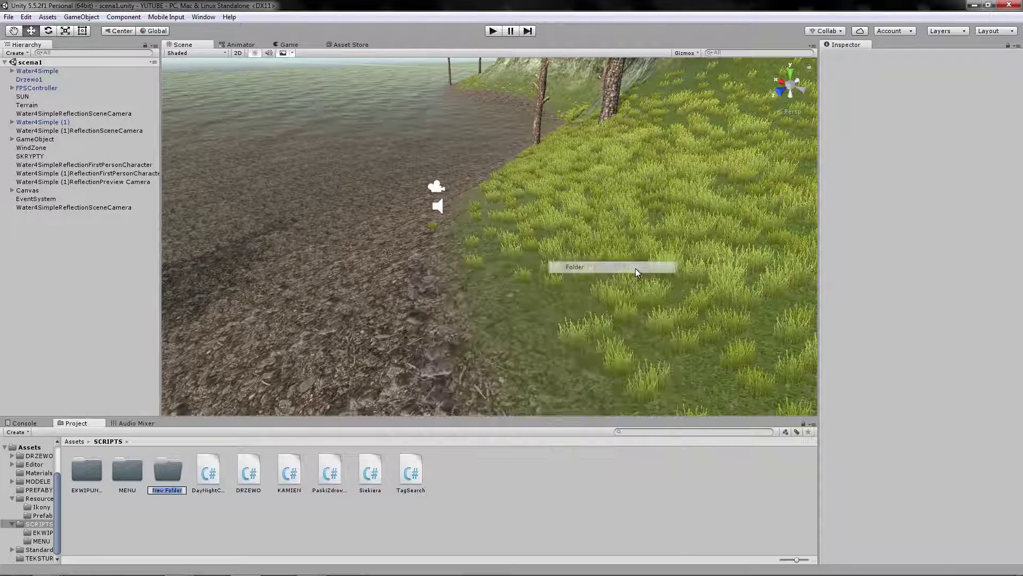
type("Budowanie")
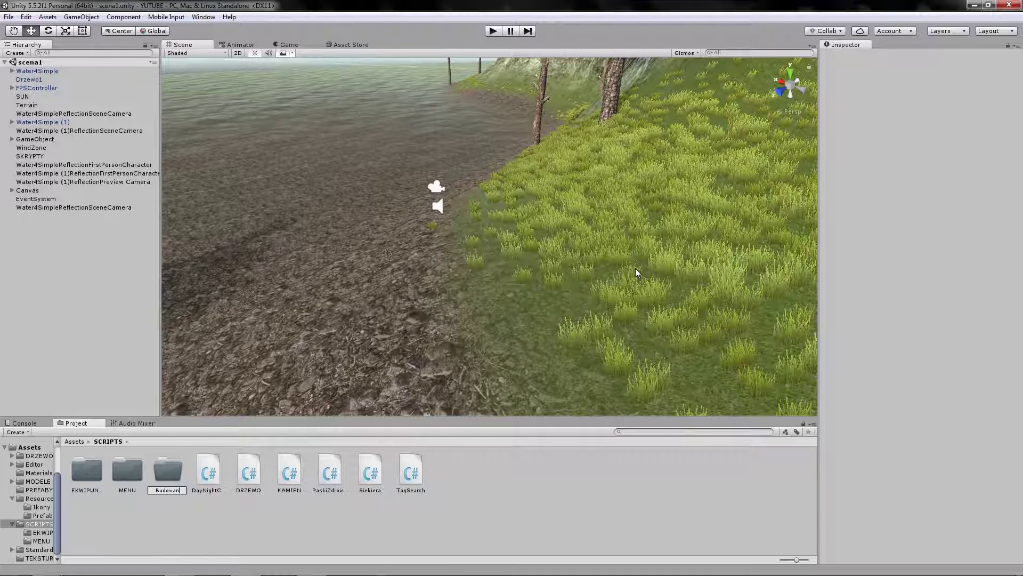
key("Return")
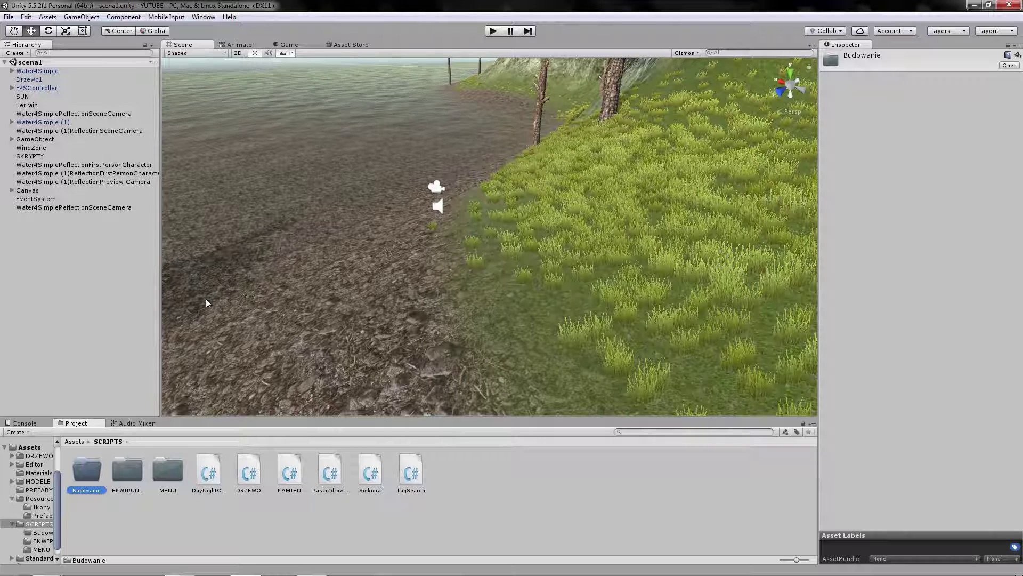
left_click(71, 442)
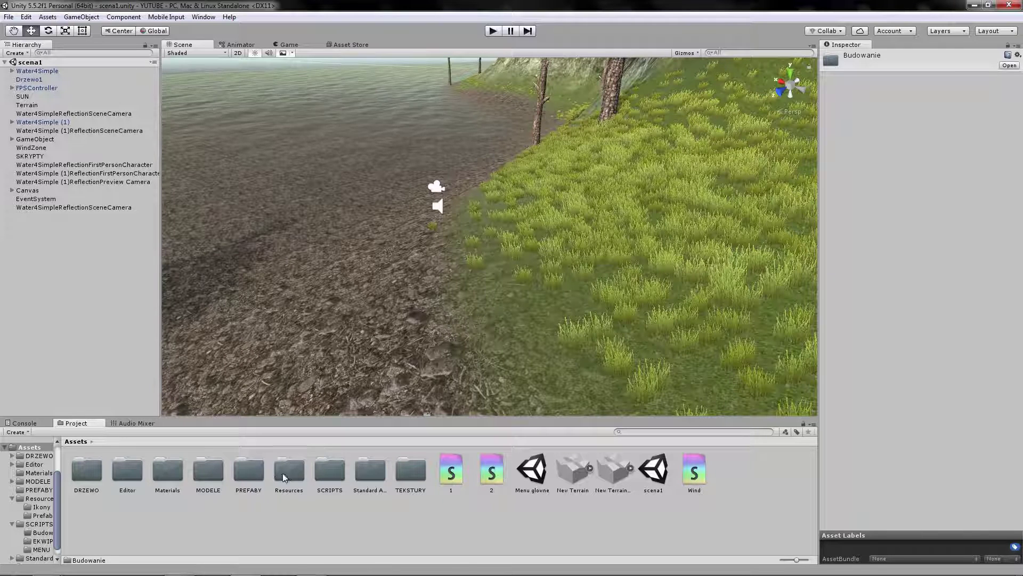
In Resources/Ikony, preview the Dach, Filar and Ściana icons
double_click(295, 472)
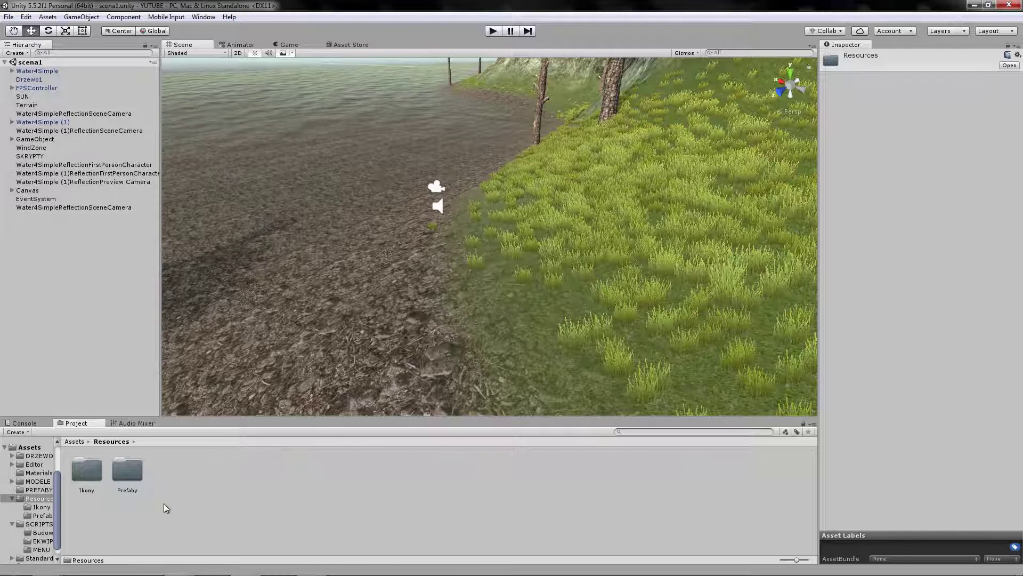
double_click(88, 471)
left_click(93, 466)
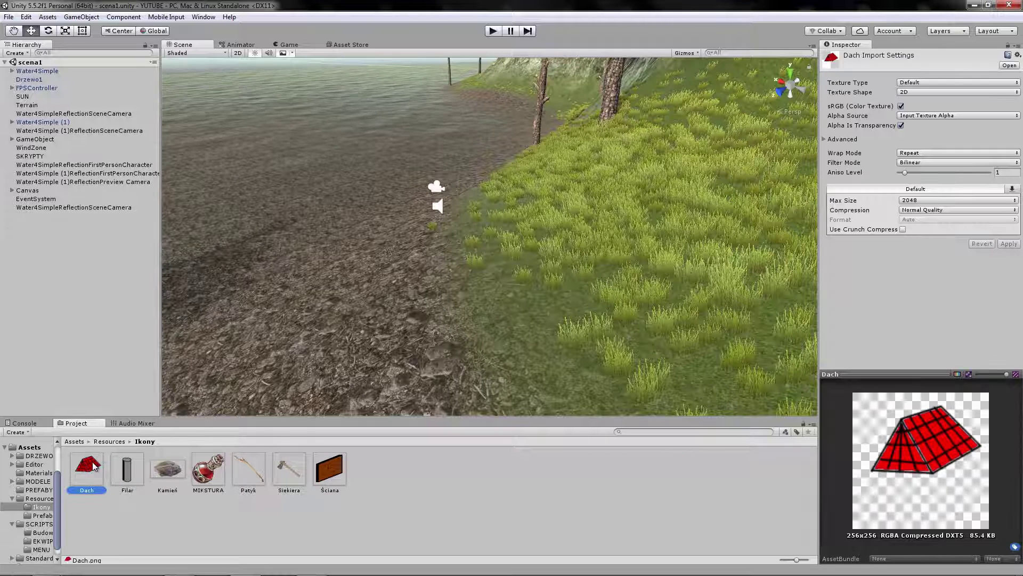
left_click(127, 469)
left_click(336, 467)
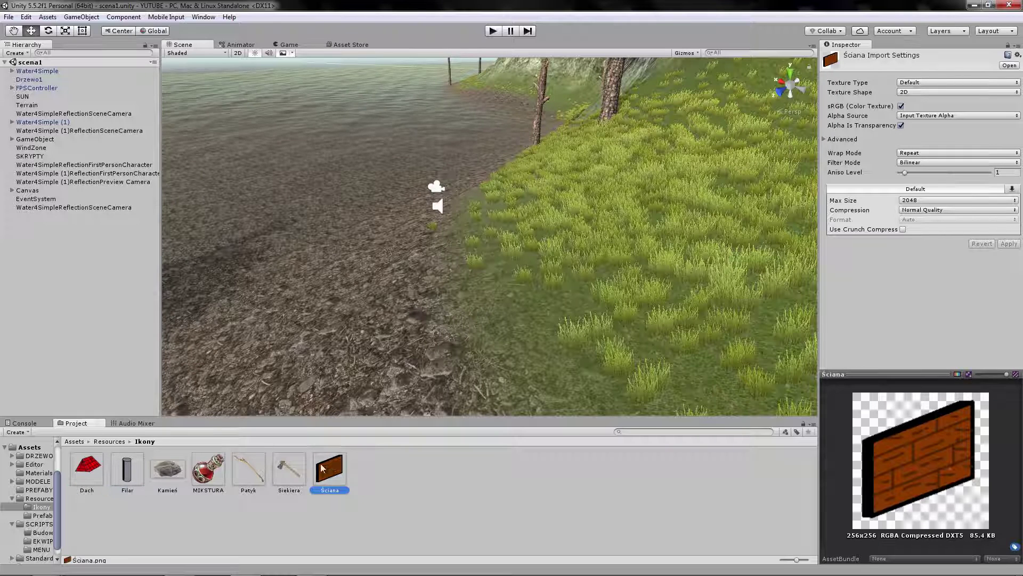
left_click(127, 469)
left_click(92, 473)
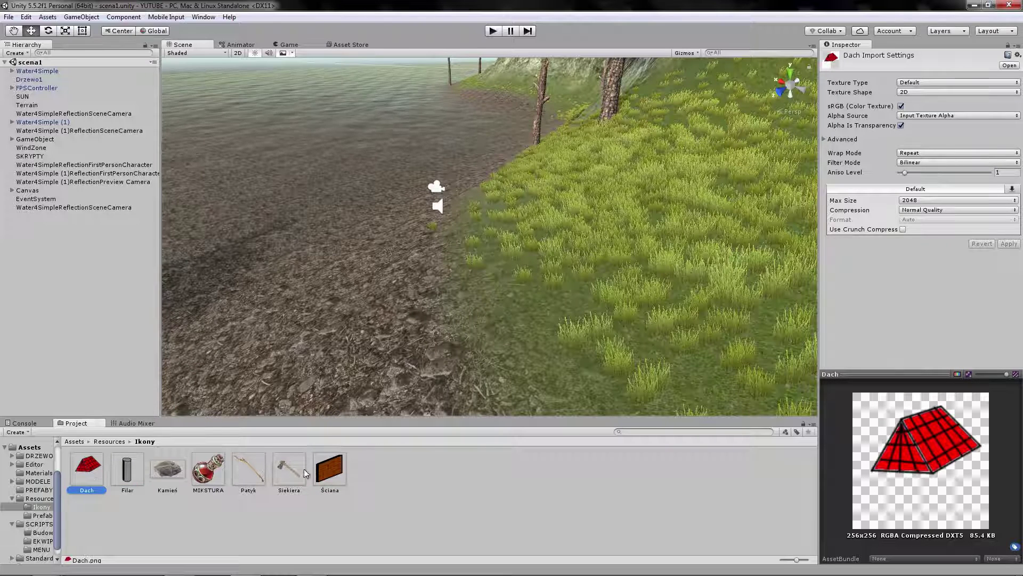
left_click(126, 470)
left_click(329, 468)
left_click(142, 471)
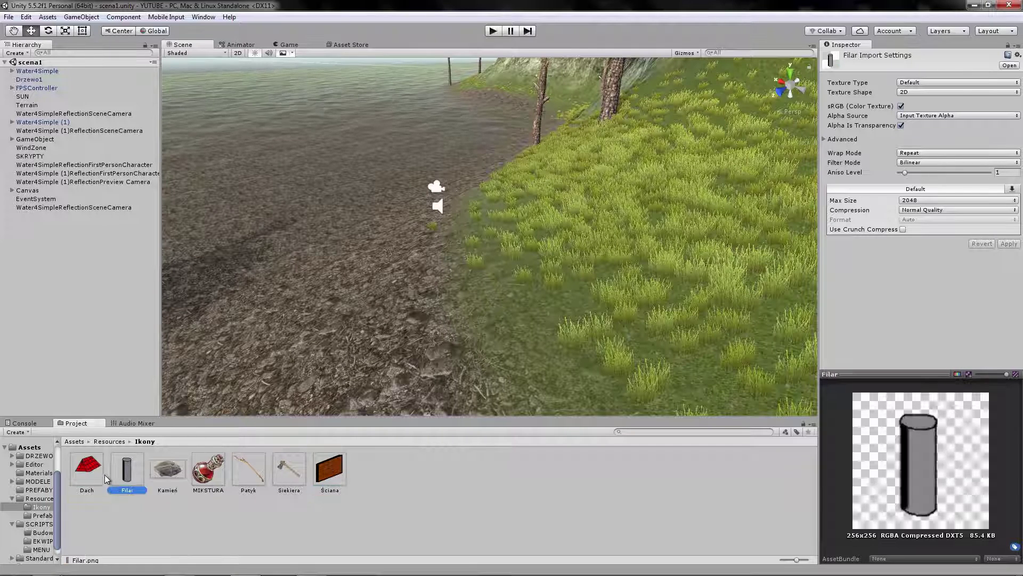
left_click(101, 474)
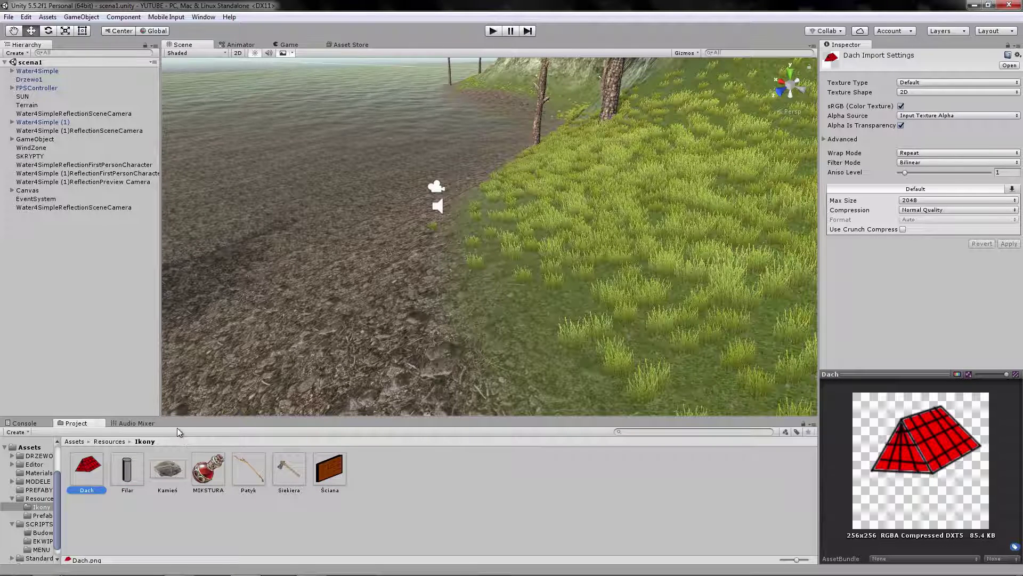
Go back to Resources and open the Prefaby folder
left_click(110, 441)
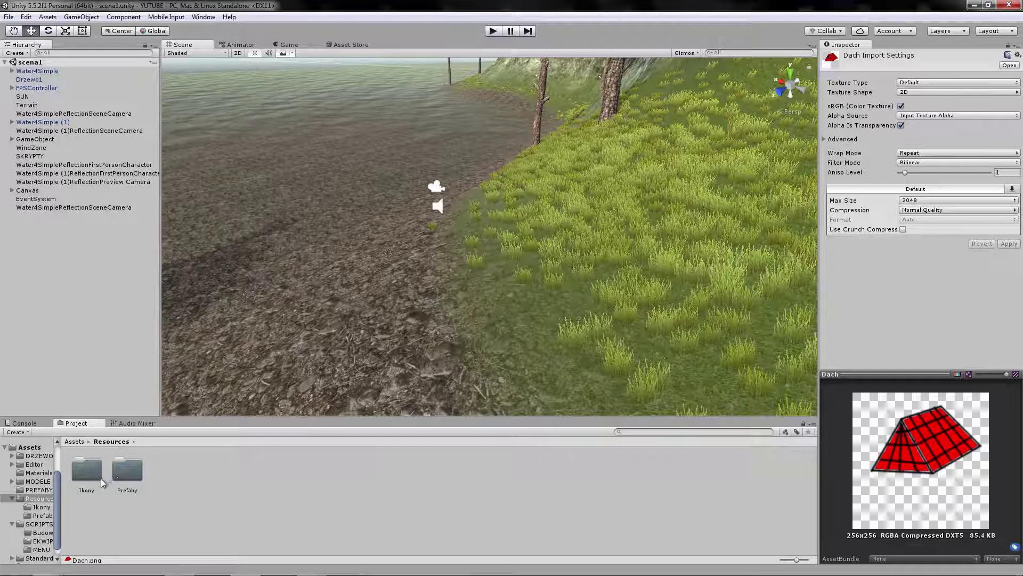
double_click(120, 474)
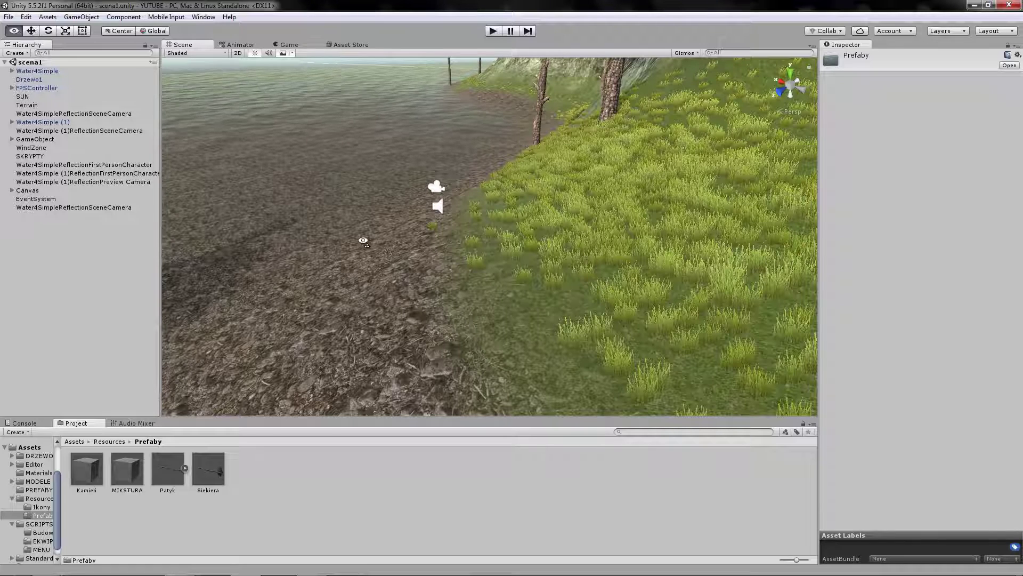
middle_click_drag(345, 281, 366, 251)
Add a cube to the scene via GameObject > 3D Object and raise it slightly
left_click(93, 16)
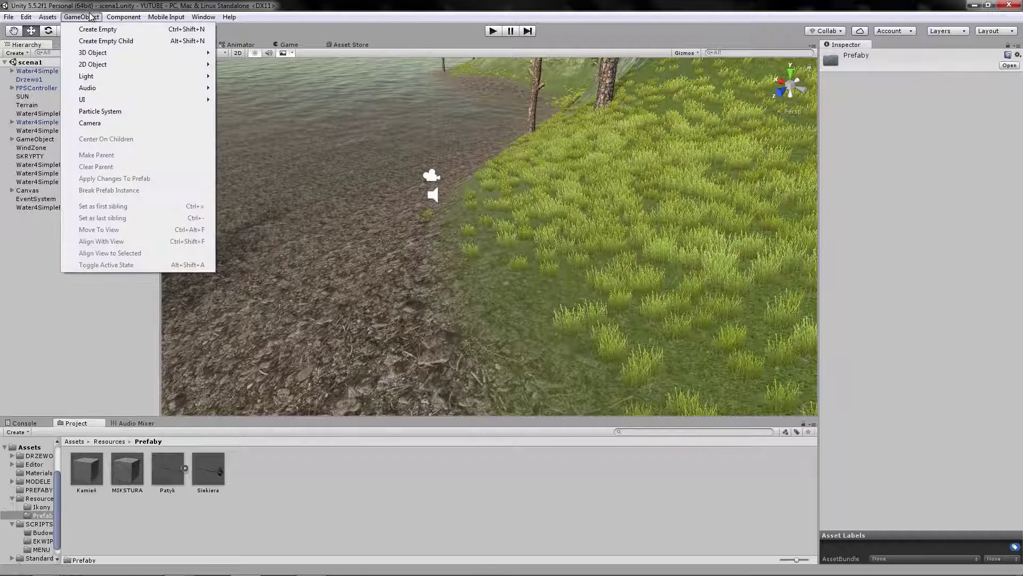
mouse_move(119, 57)
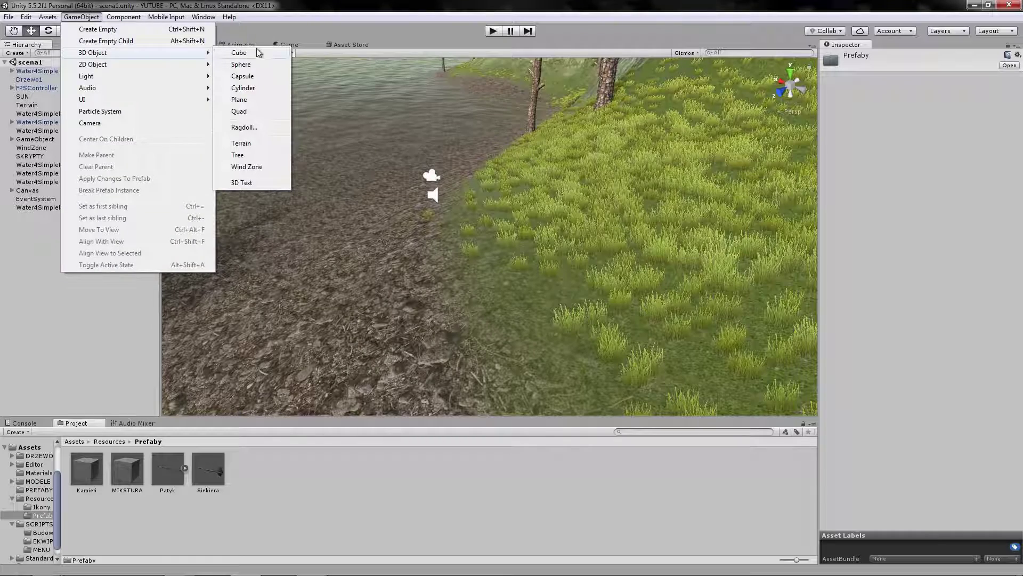
left_click(238, 53)
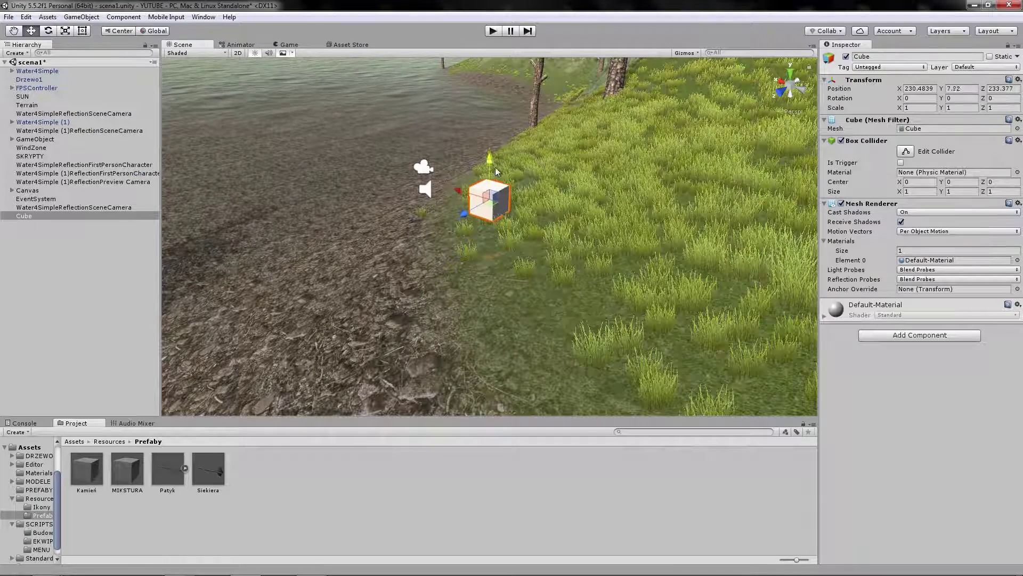
left_click_drag(496, 170, 496, 164)
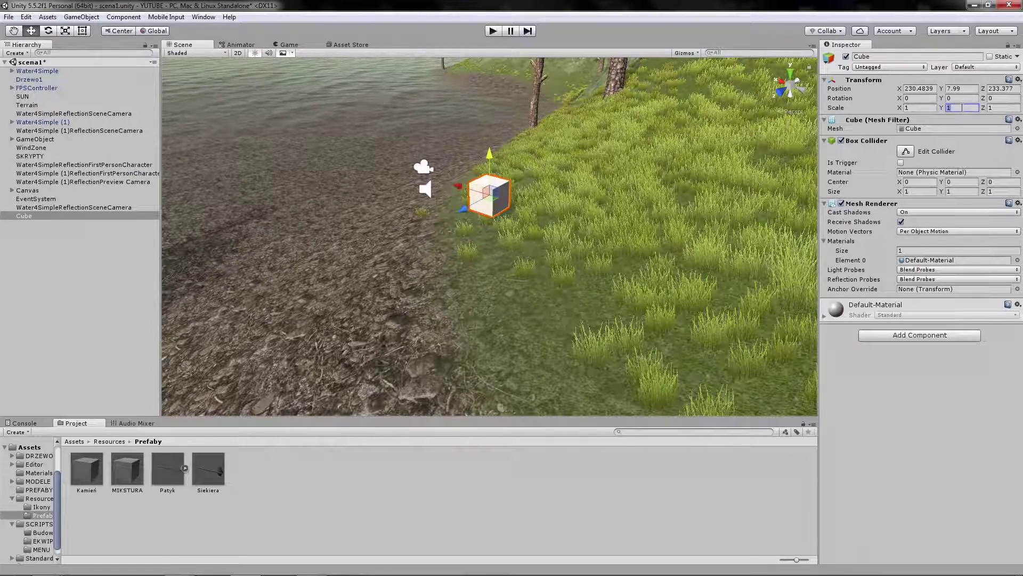
Scale the cube to X 1, Y 3, Z 5 so it forms a wall block
type("3")
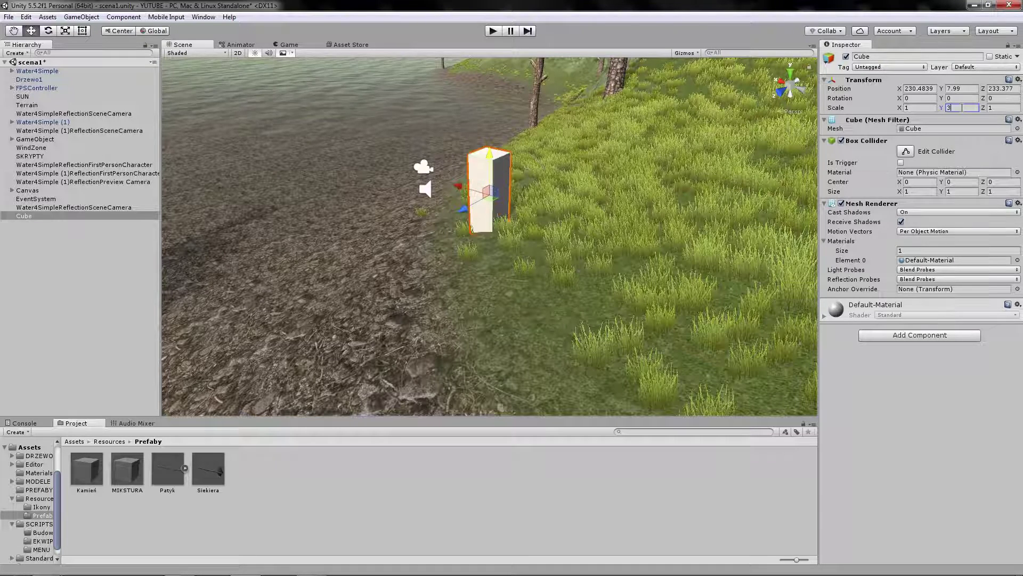
left_click(917, 108)
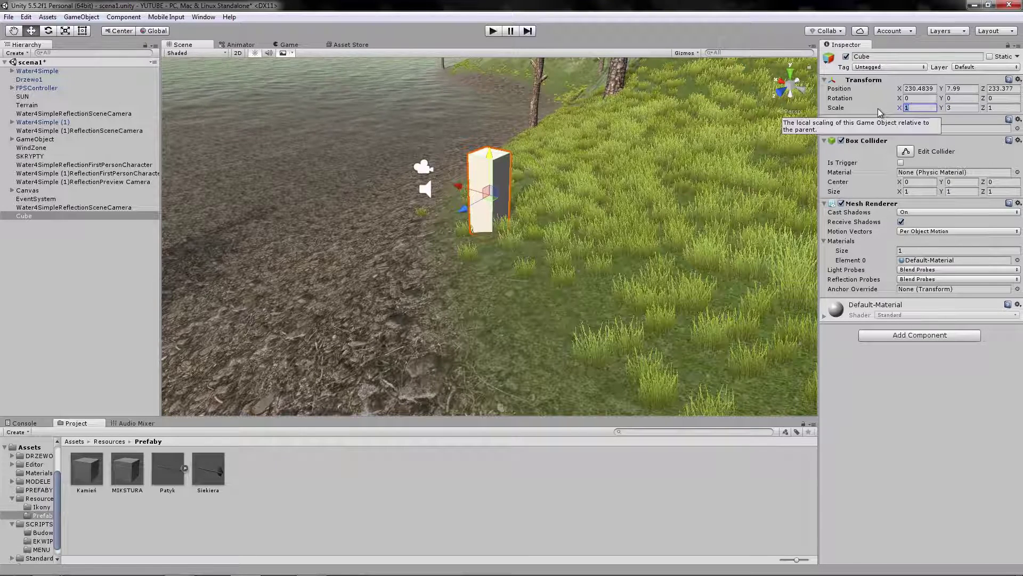
type("5")
key("Return")
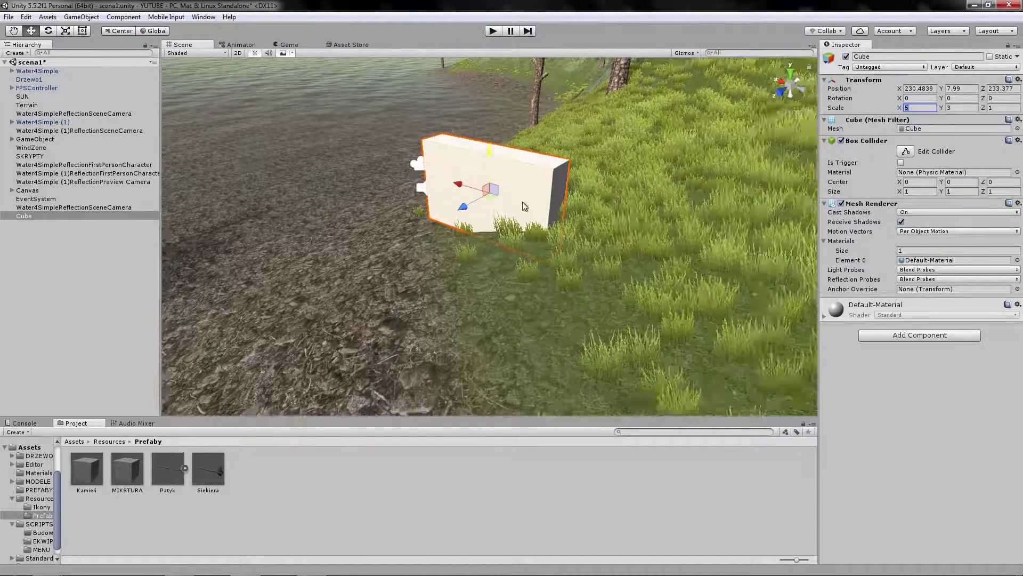
right_click_drag(523, 208, 593, 210)
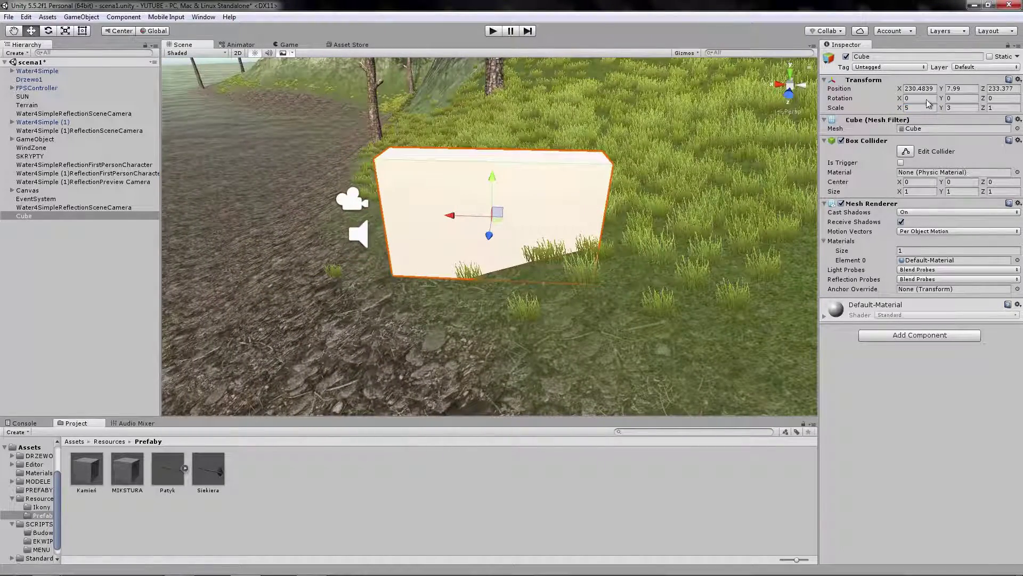
type("0")
left_click(996, 107)
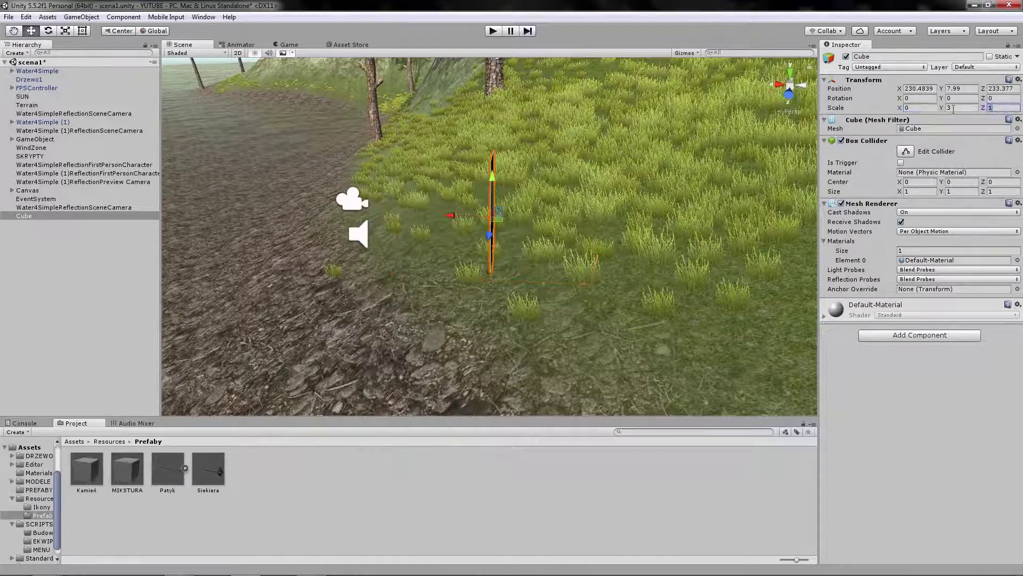
type("5")
right_click_drag(633, 169, 607, 171)
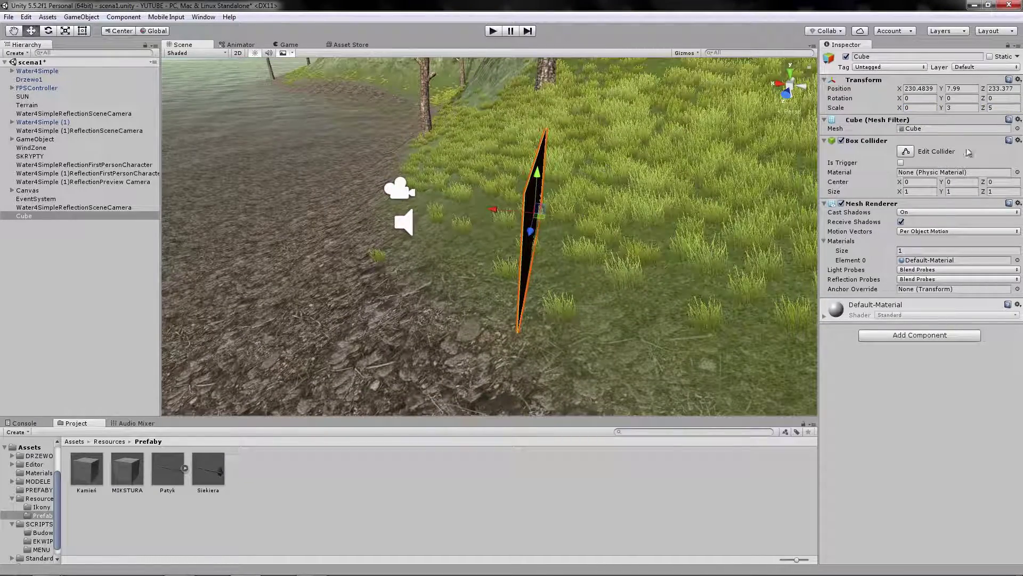
left_click(919, 111)
type("1")
mouse_move(743, 136)
right_mouse_down()
mouse_move(470, 147)
mouse_move(583, 222)
right_mouse_up()
left_click_drag(583, 223, 547, 214)
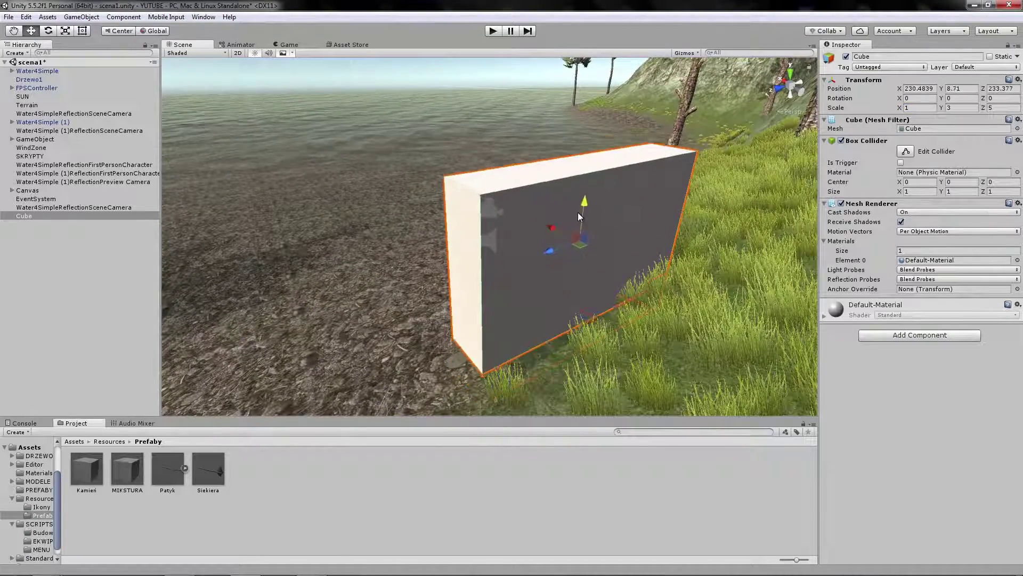
Begin renaming the cube to 'Scian', then deselect it
left_click(858, 56)
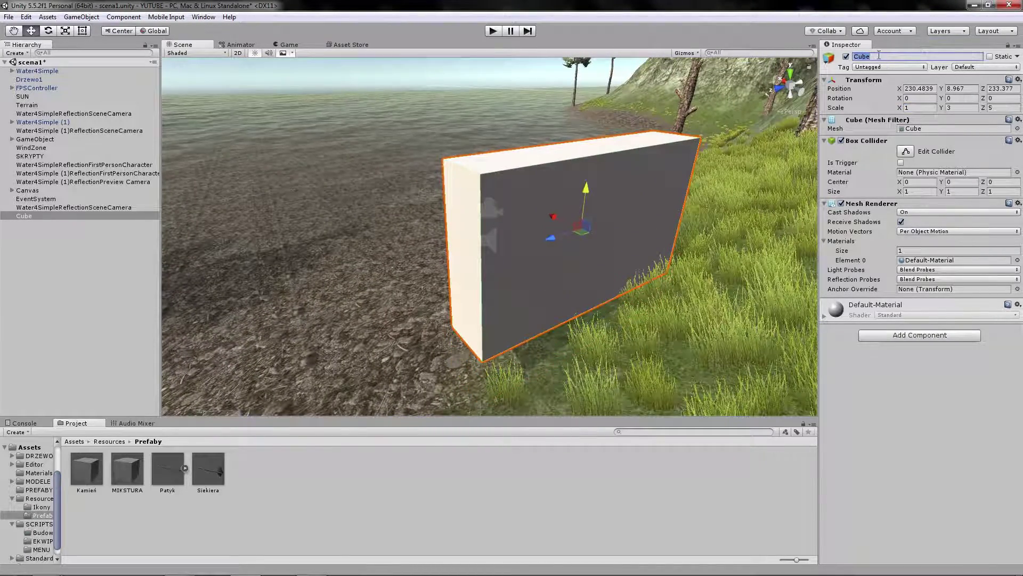
type("Scian")
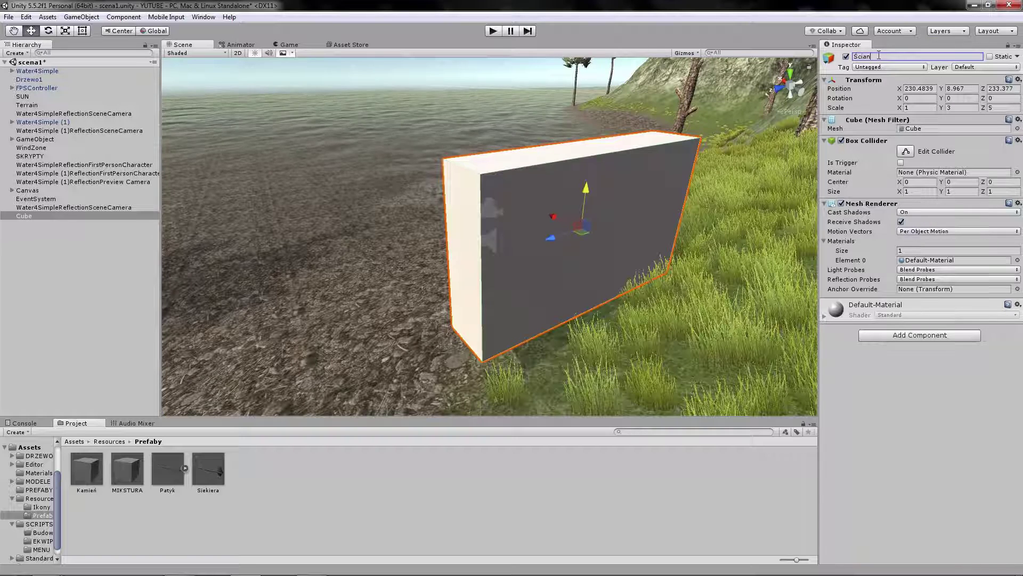
left_click(401, 487)
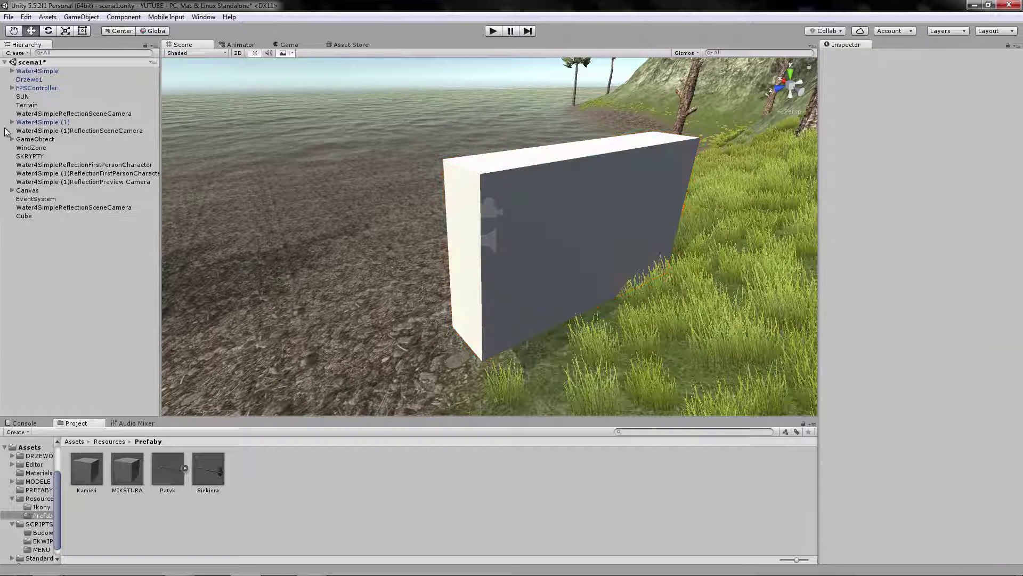
Rename the wall cube to Ściana in the Hierarchy
left_click(502, 233)
left_click(30, 215)
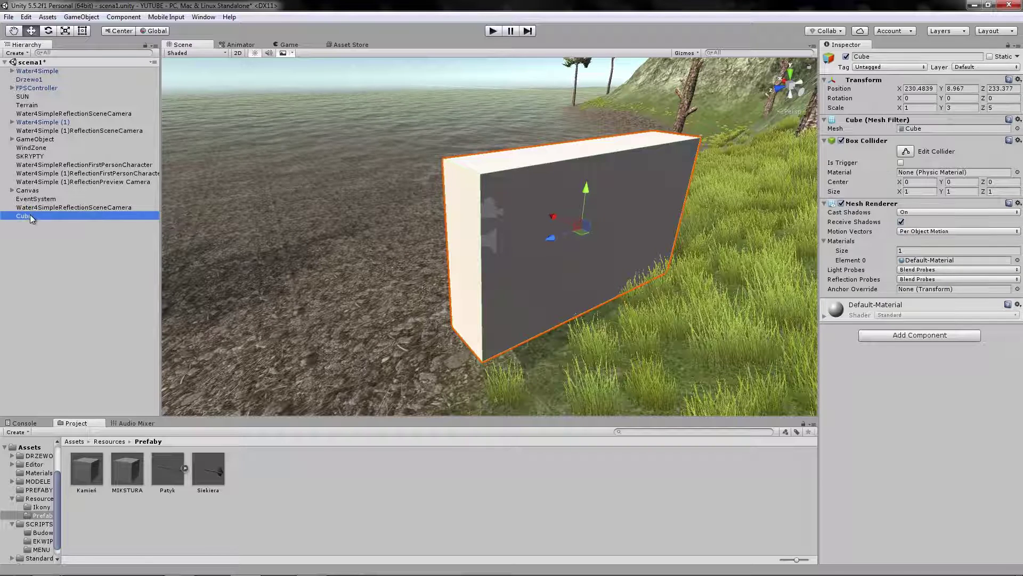
left_click(30, 214)
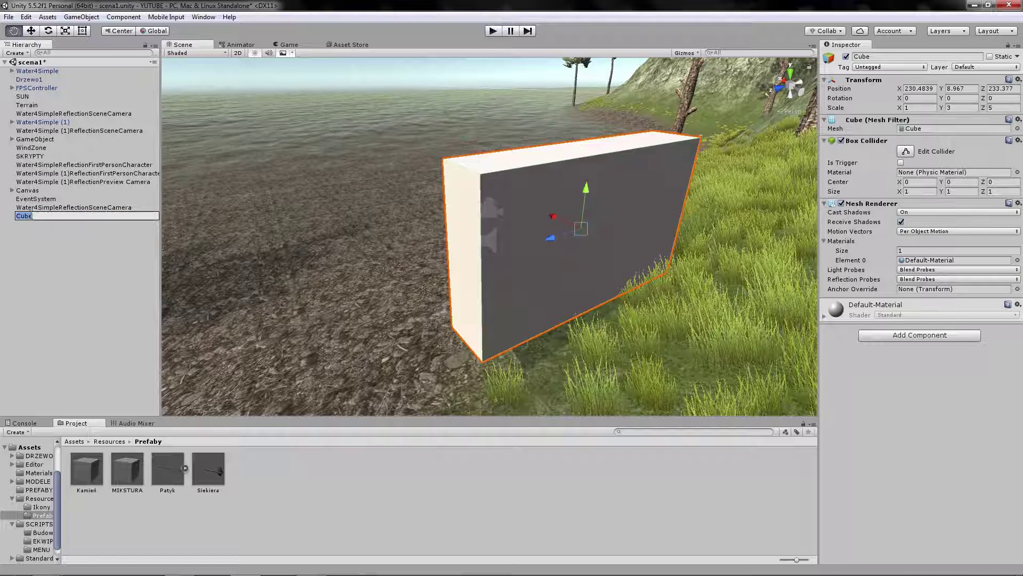
type("Ściana")
key("Return")
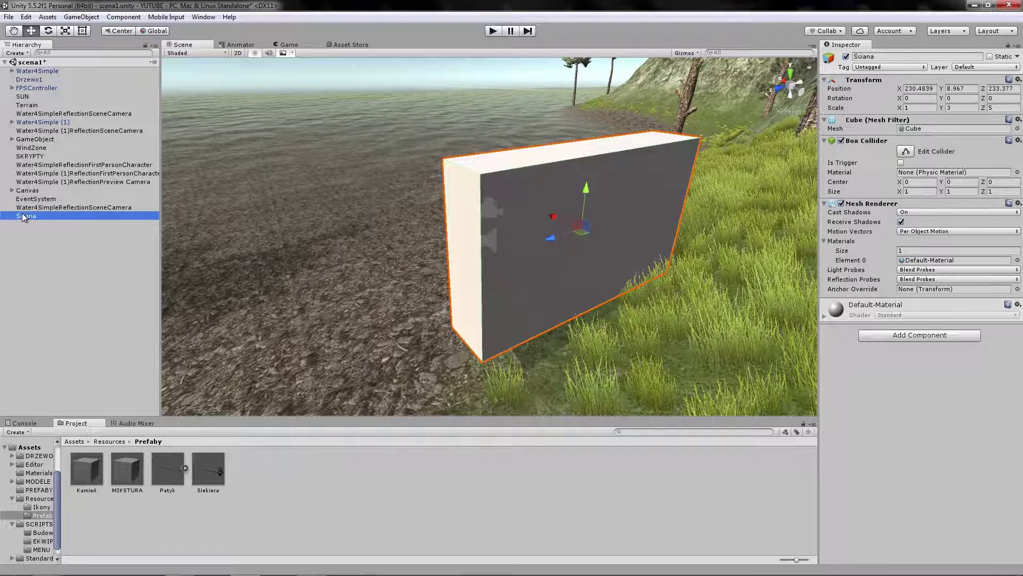
Save Ściana as a prefab in Prefaby and delete it from the scene
left_click_drag(22, 214, 250, 471)
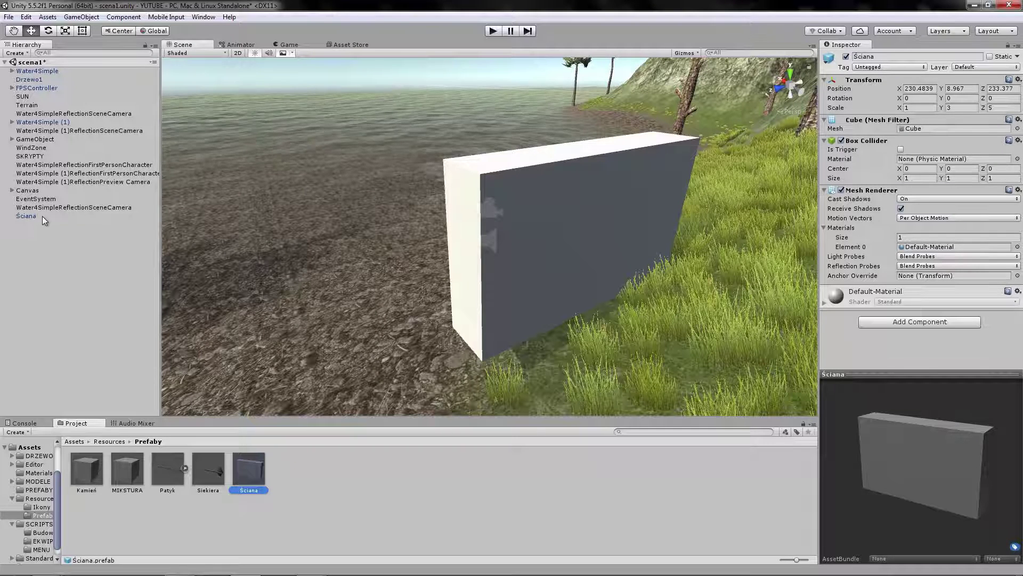
left_click(26, 216)
key("Delete")
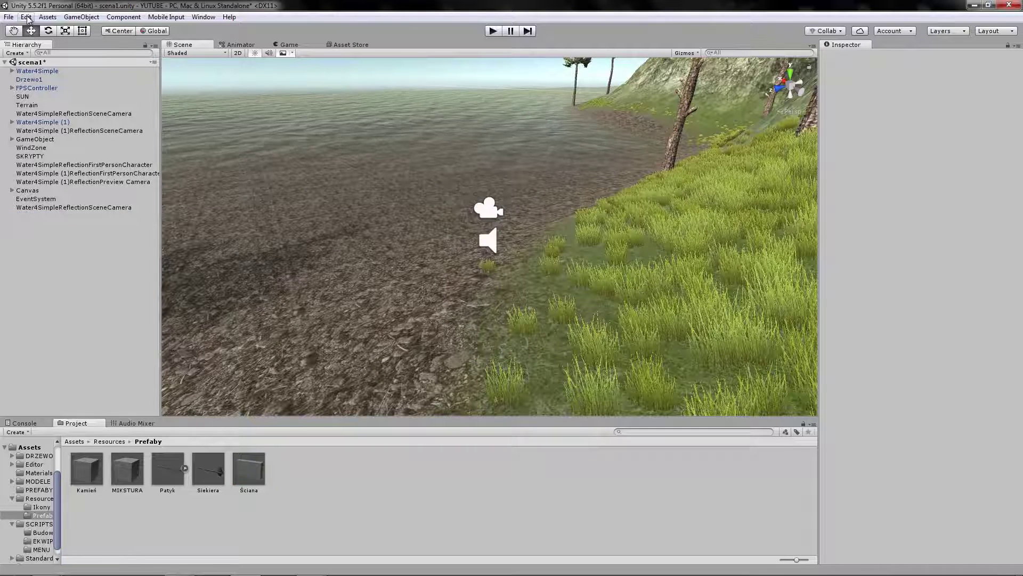
Add a cylinder from the Hierarchy and set its Y scale to 2
left_click(27, 18)
mouse_move(48, 16)
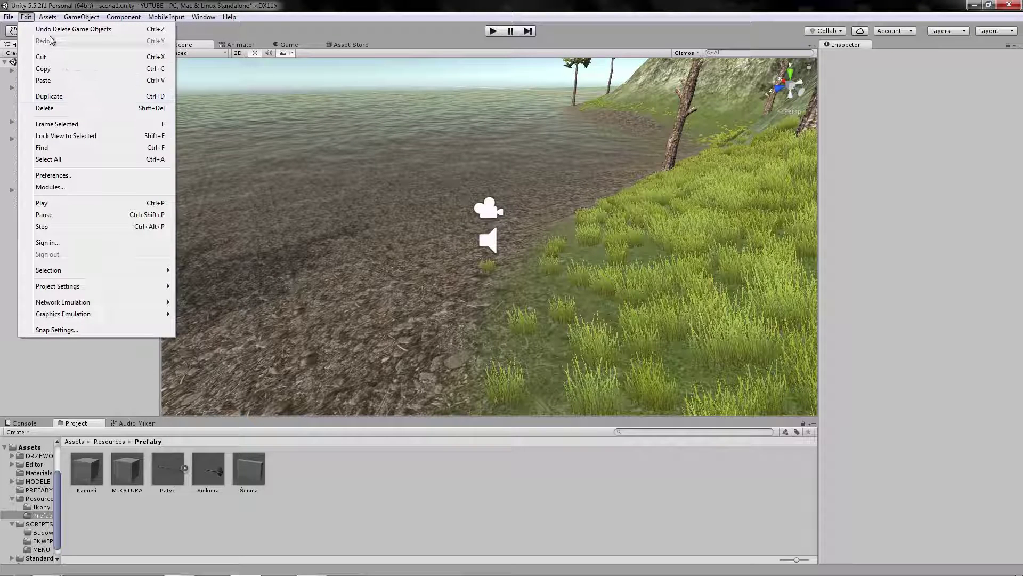
right_click(7, 225)
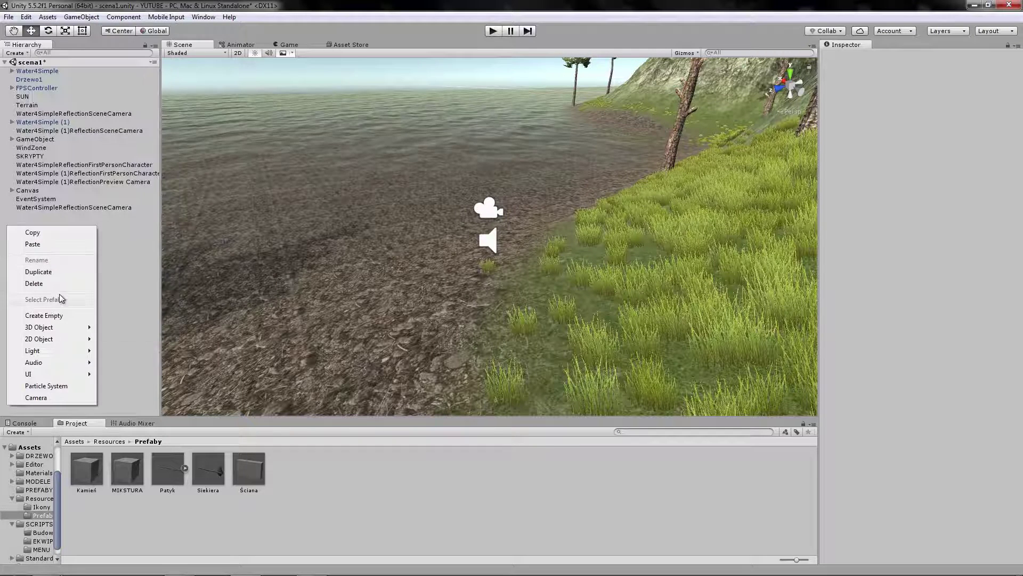
mouse_move(67, 328)
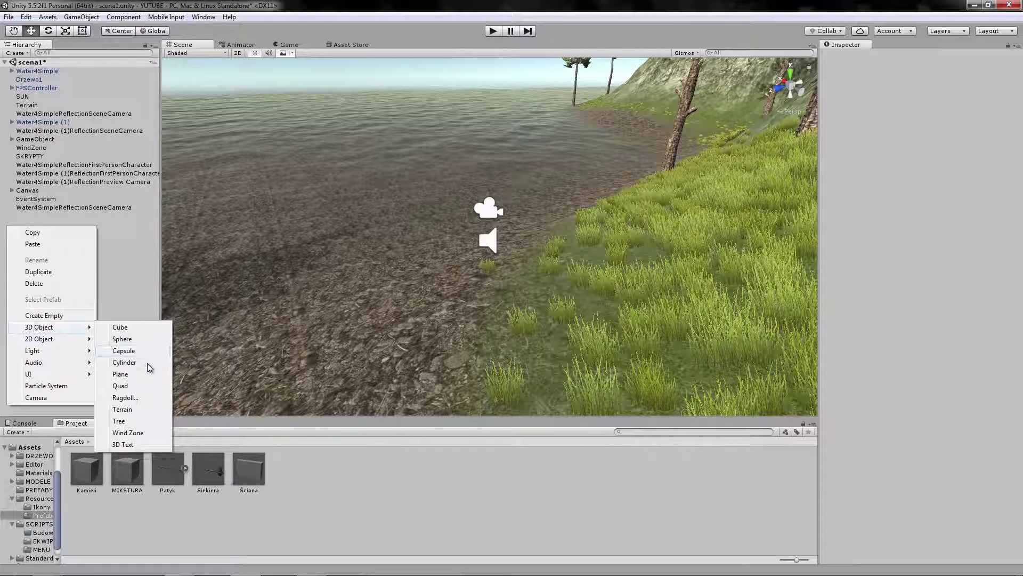
left_click(148, 364)
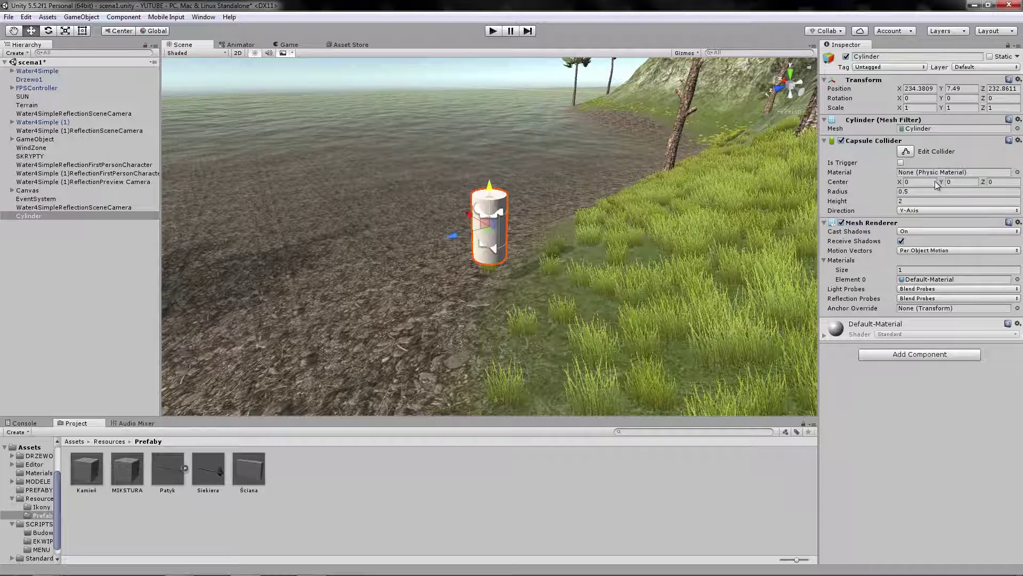
left_click(960, 108)
type("2")
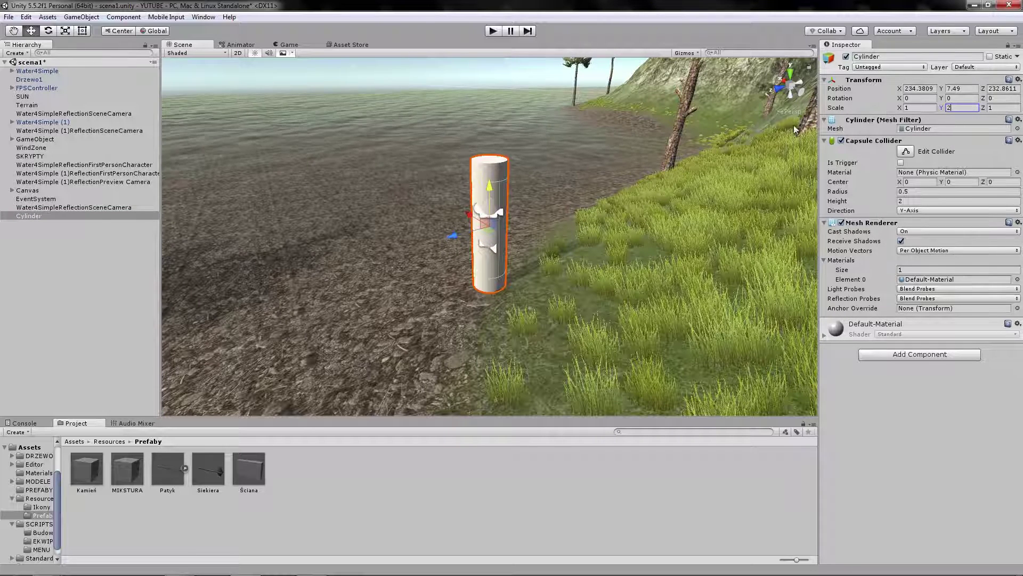
Rename the cylinder to Filar and save it as a prefab in Prefaby
left_click(27, 208)
left_click(33, 216)
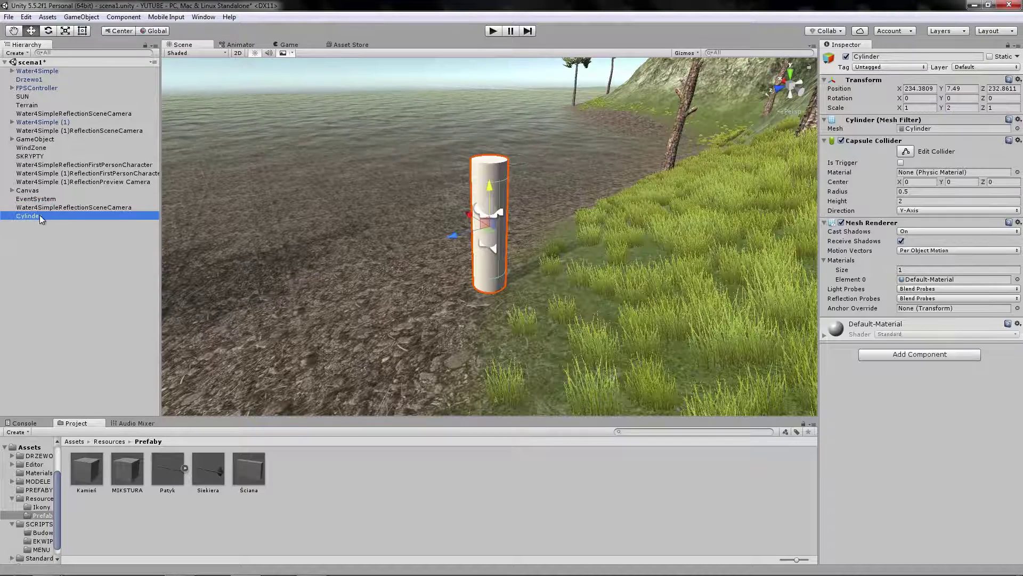
left_click(40, 217)
type("ilar")
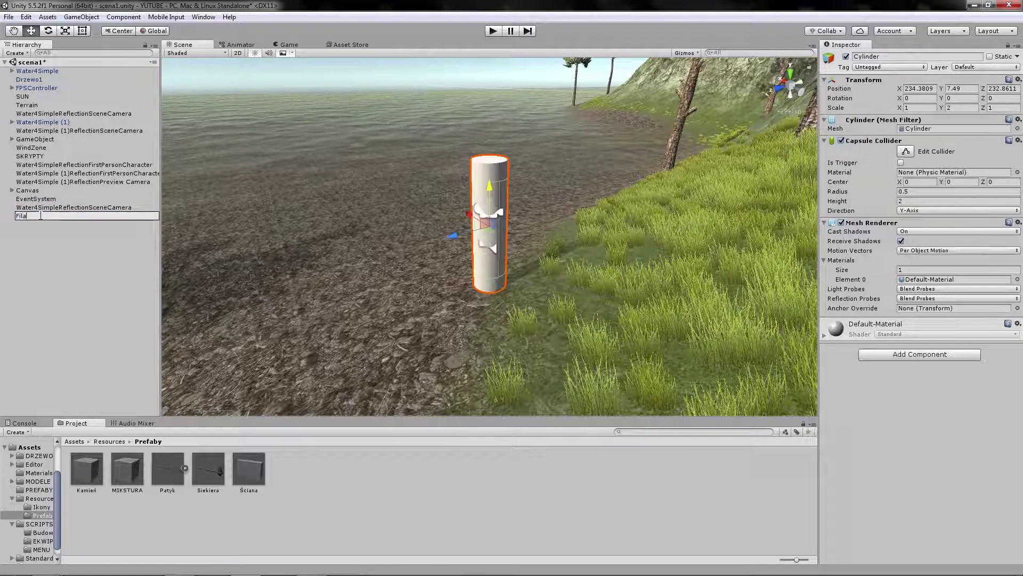
key("Return")
left_click_drag(39, 215, 333, 452)
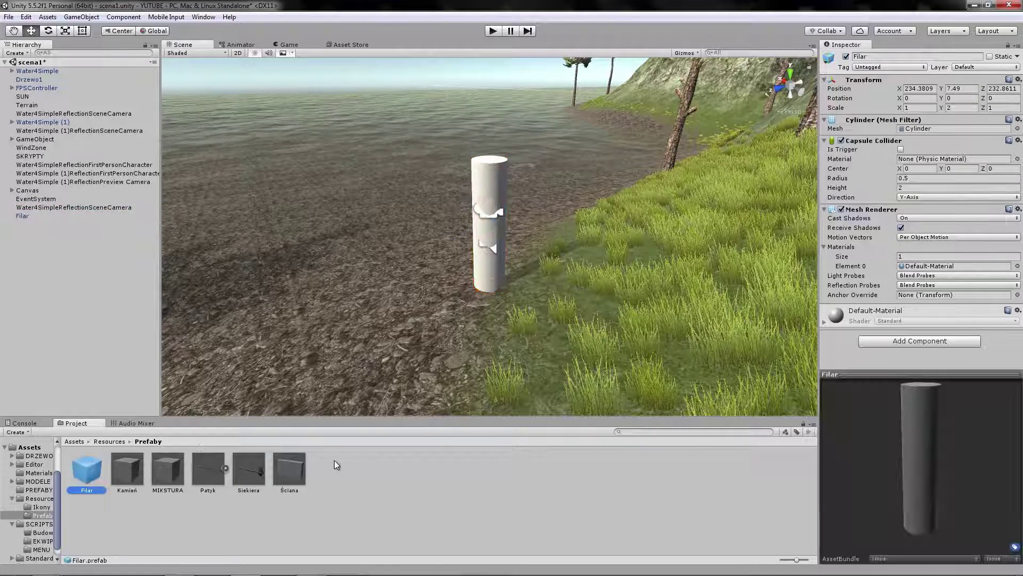
Delete Filar from the scene and add a new cube from the Hierarchy
left_click(33, 216)
key("Delete")
right_click(33, 220)
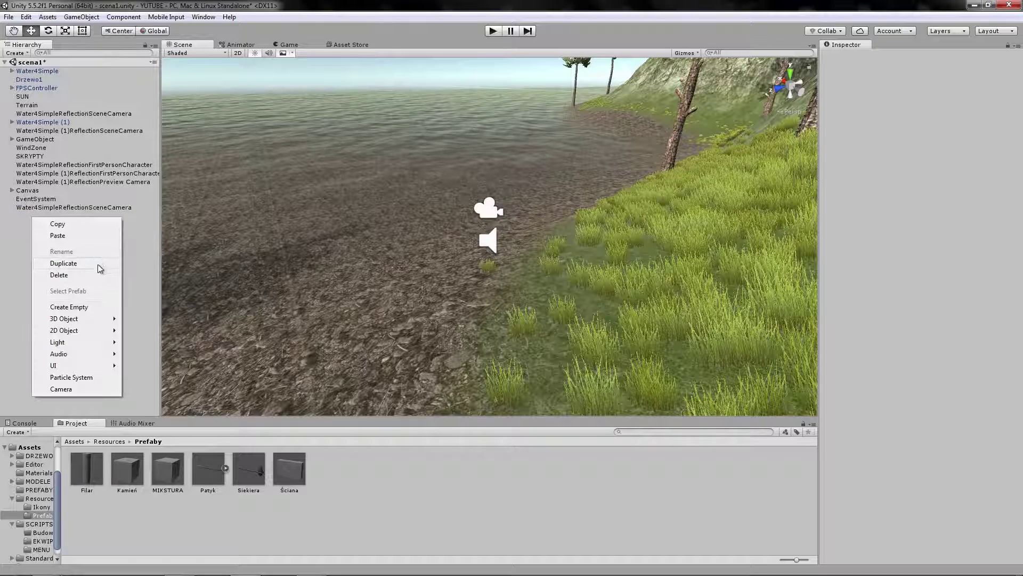
mouse_move(95, 318)
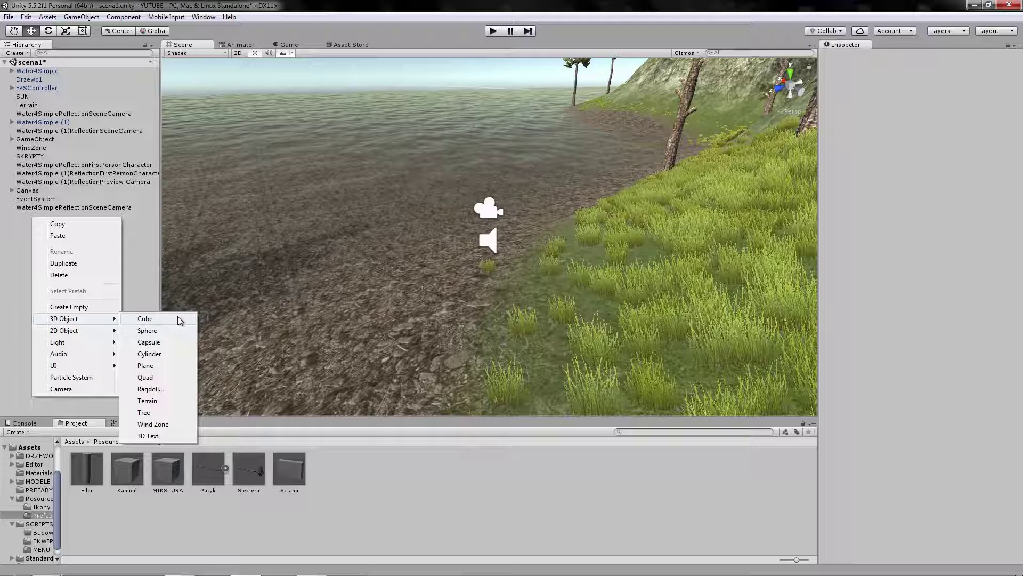
left_click(179, 320)
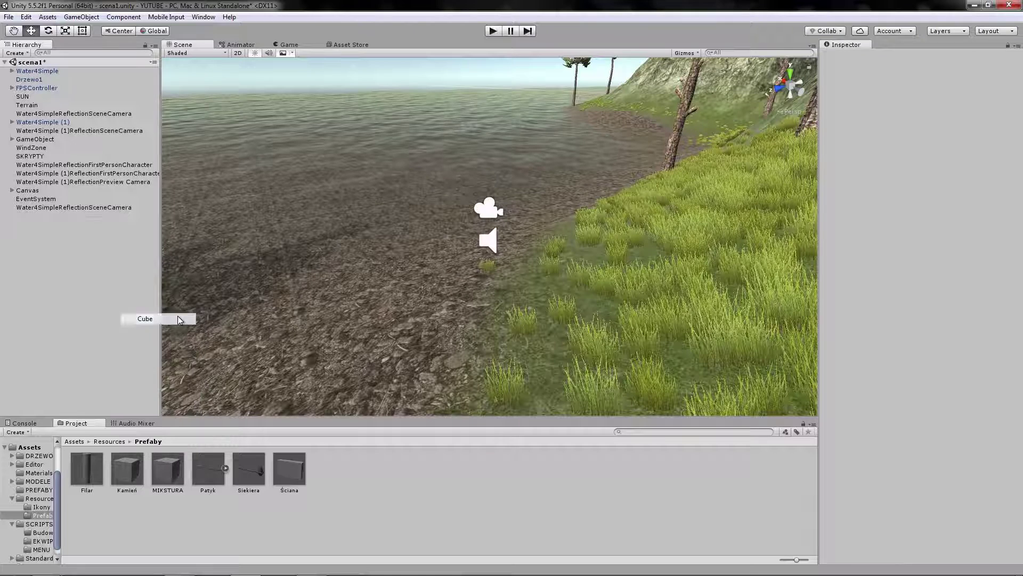
Set the cube's scale to X 5, Y 0.5, Z 5
left_click(919, 107)
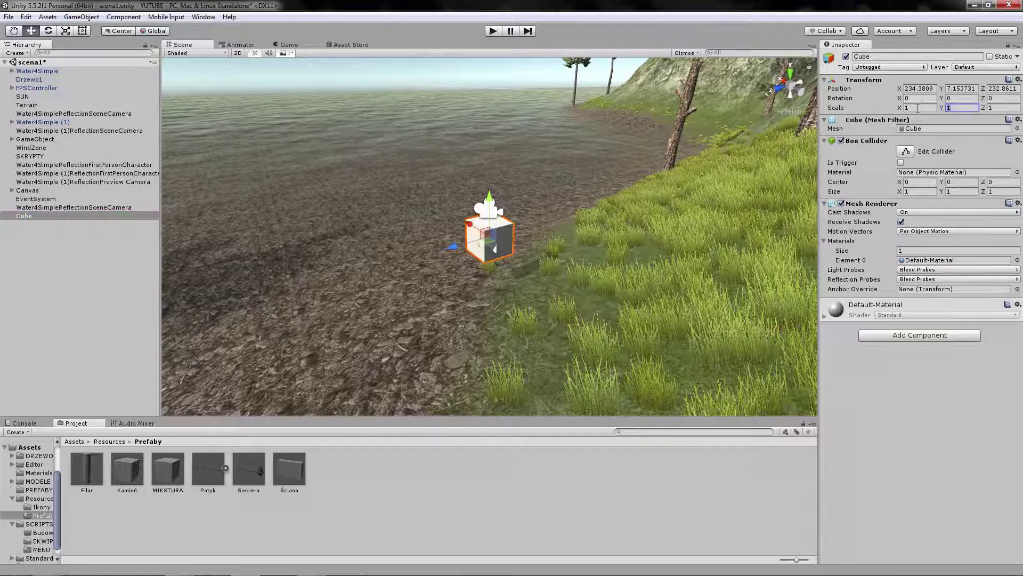
type("2")
key("Tab")
key("Tab")
type("2")
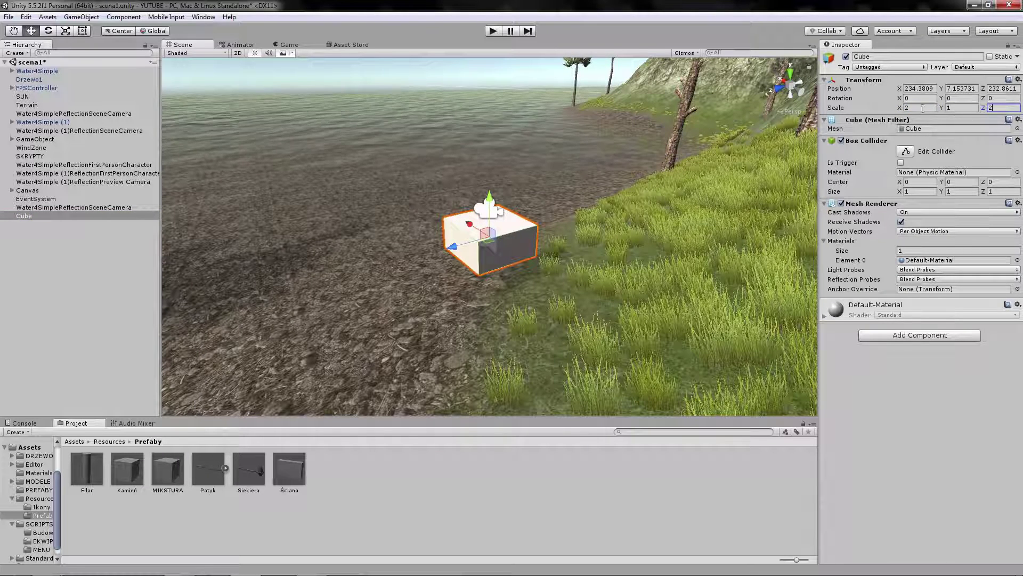
left_click(927, 108)
type("5")
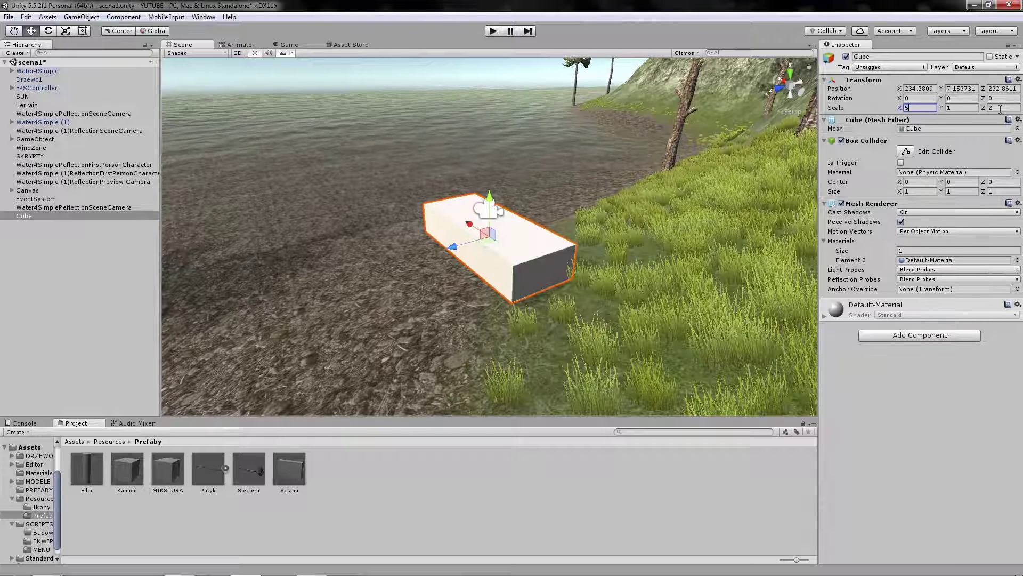
key("Tab")
key("Tab")
type("5")
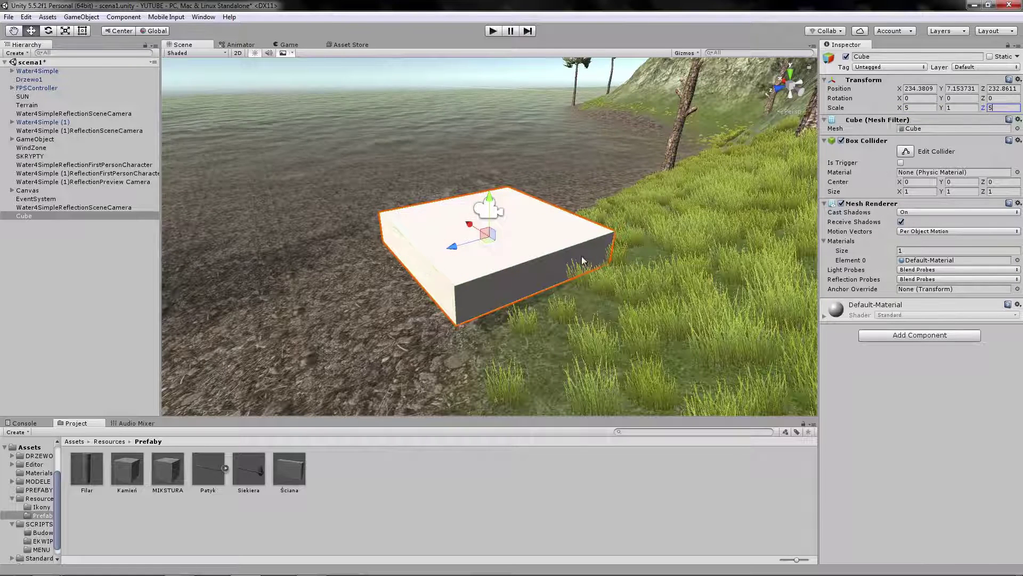
left_click(961, 107)
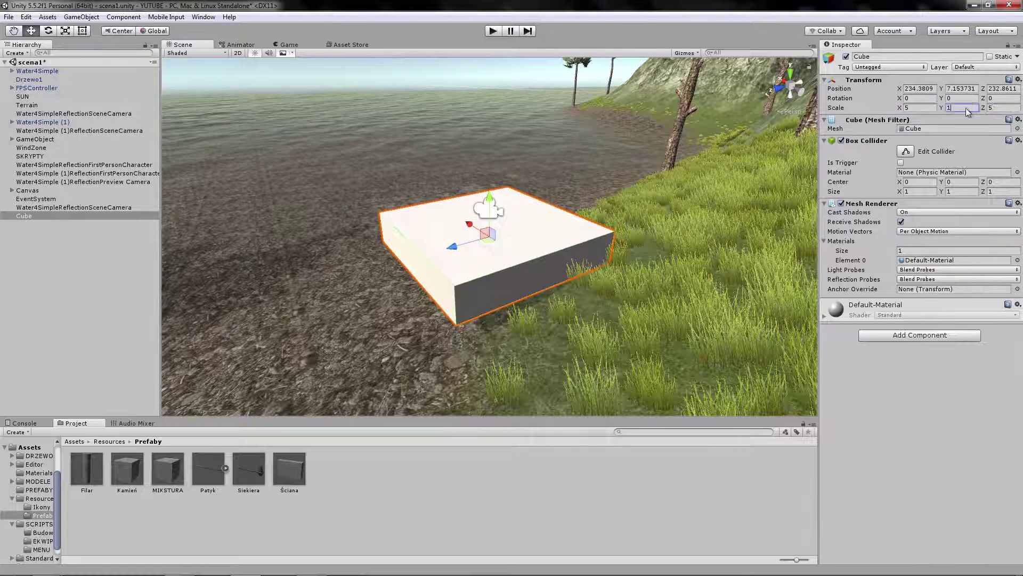
type("05")
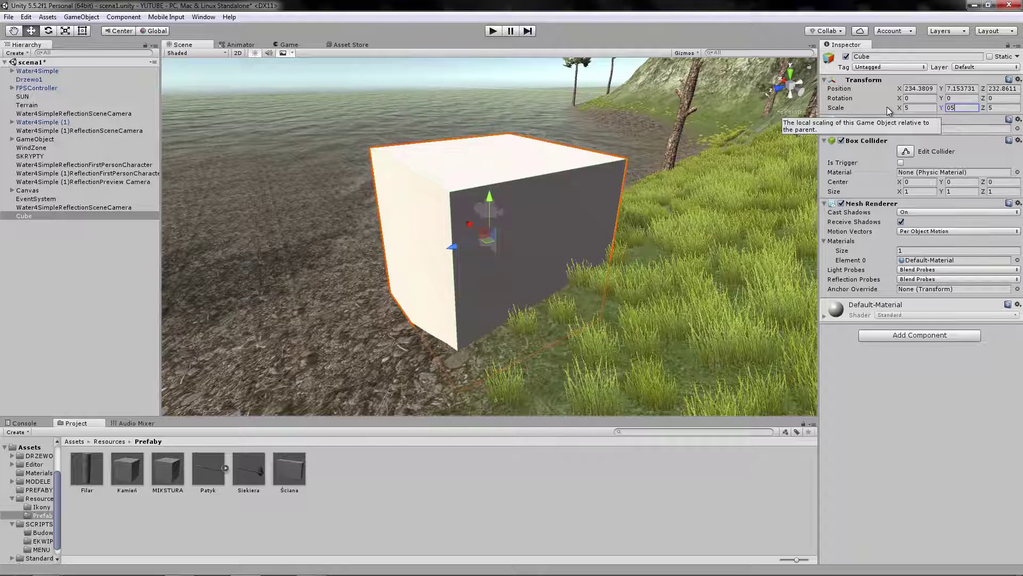
key("BackSpace")
type(".5")
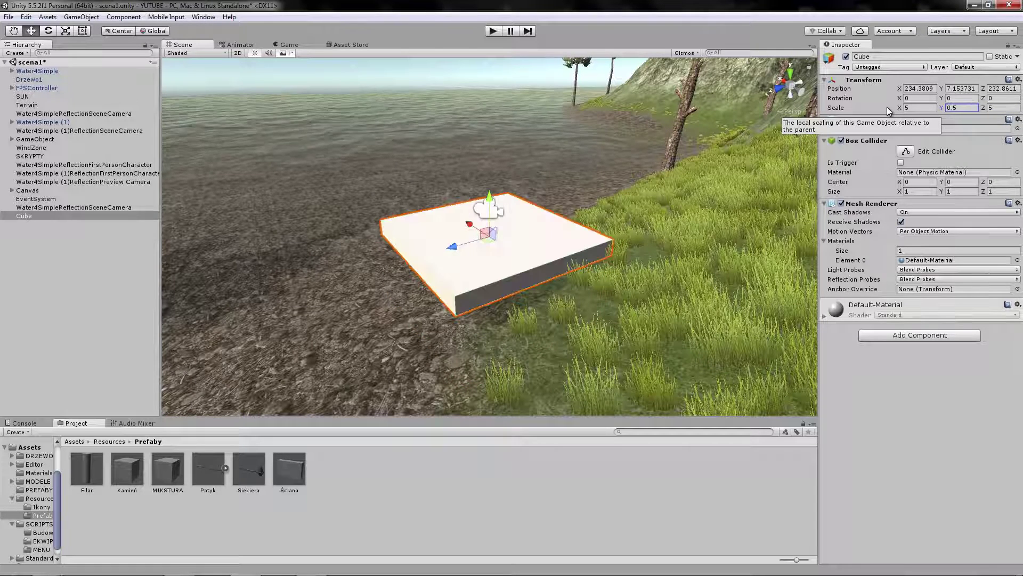
Rename the slab to Dach, save it as a prefab in Prefaby, and reselect it
left_click(29, 218)
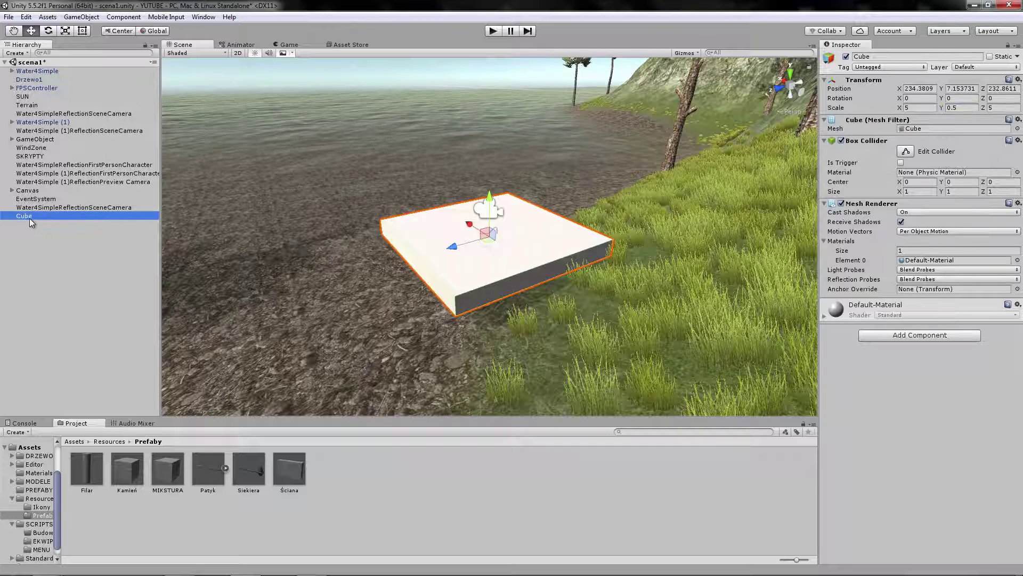
type("Dach")
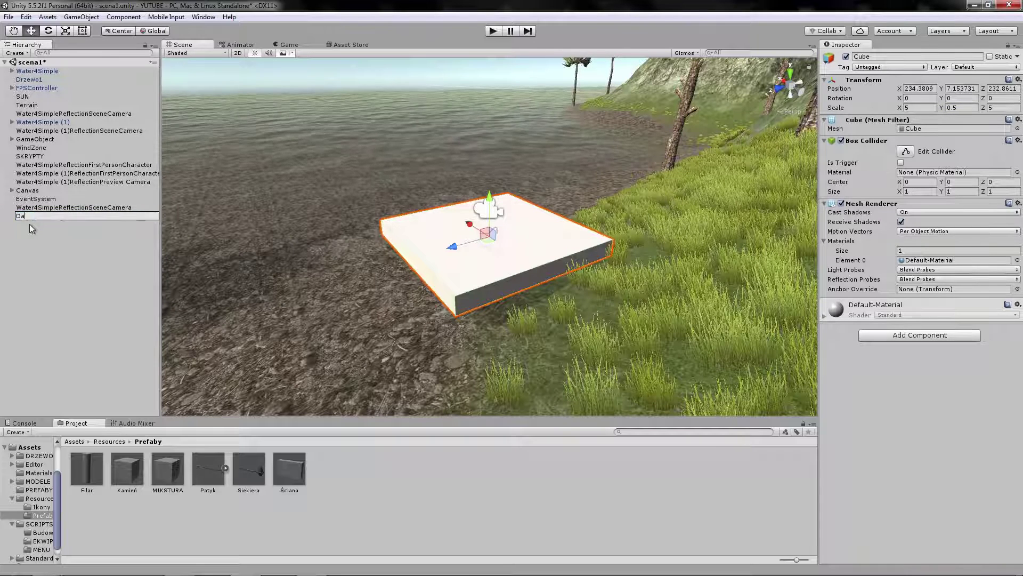
key("Return")
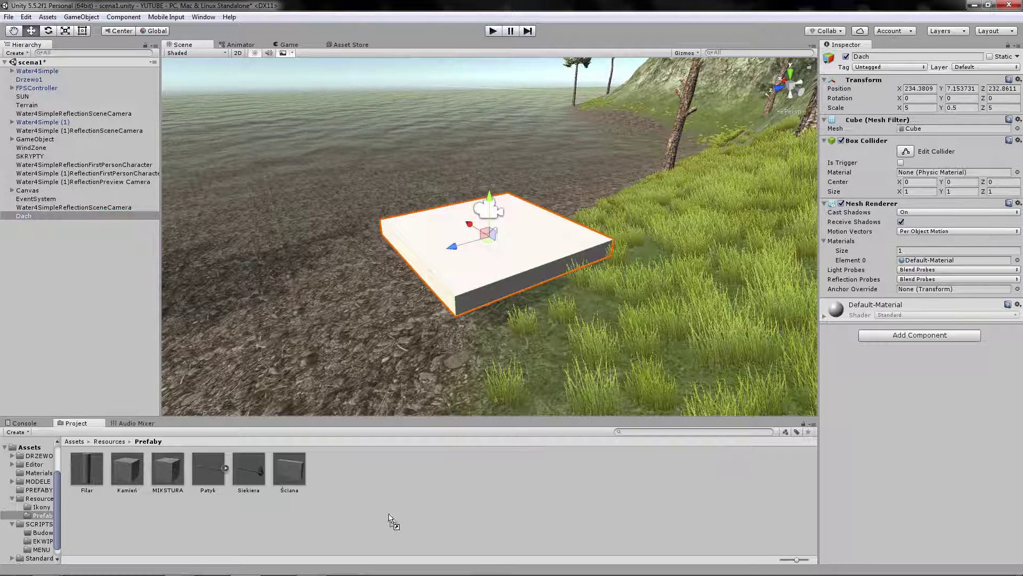
left_click_drag(30, 219, 374, 506)
left_click(155, 503)
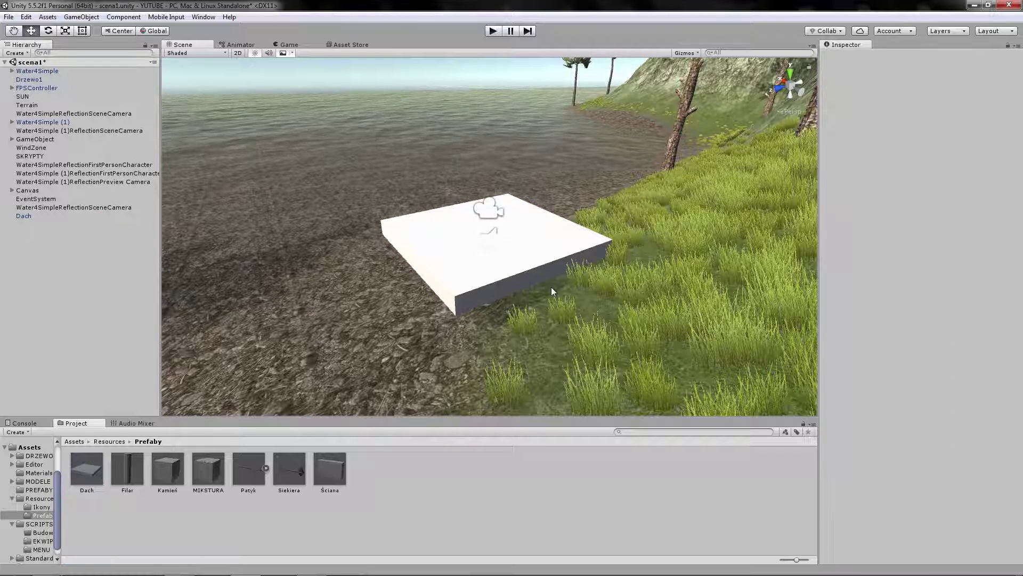
left_click(405, 230)
Delete the Dach slab and create a C# script named Budynek in Budowanie
key("Delete")
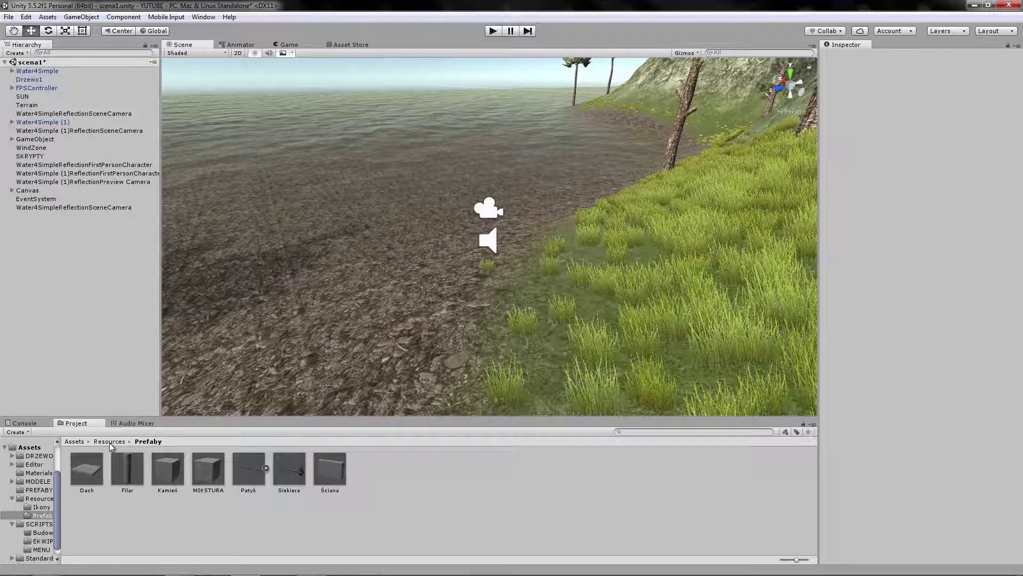
key("alt")
left_click(43, 532)
right_click(158, 479)
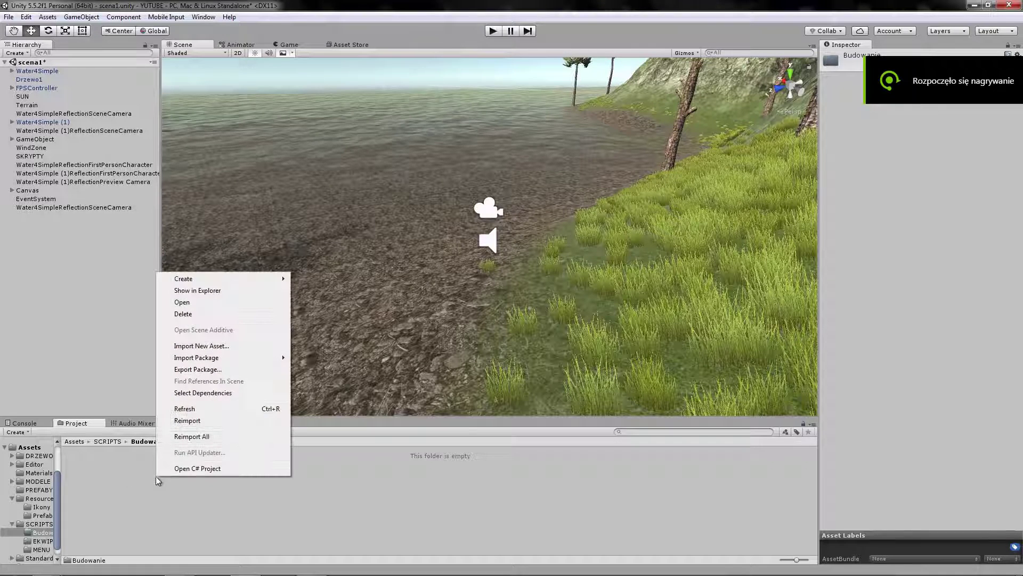
mouse_move(231, 280)
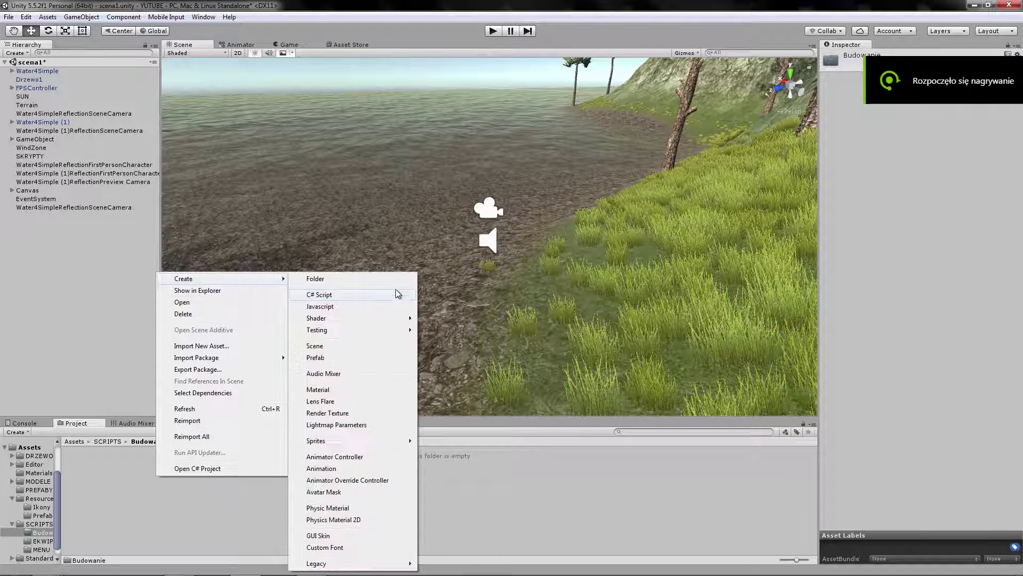
left_click(359, 292)
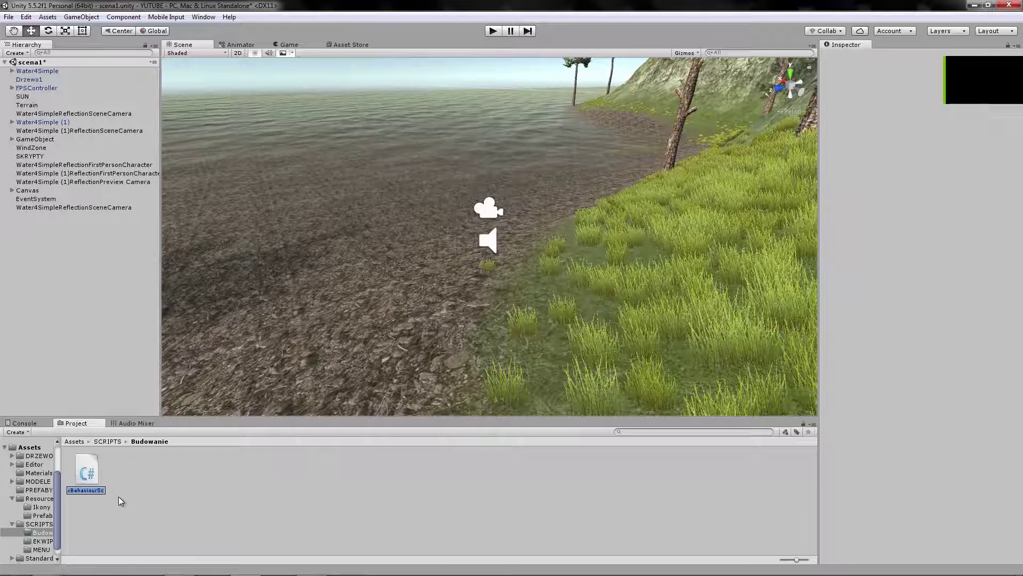
type("Budynek")
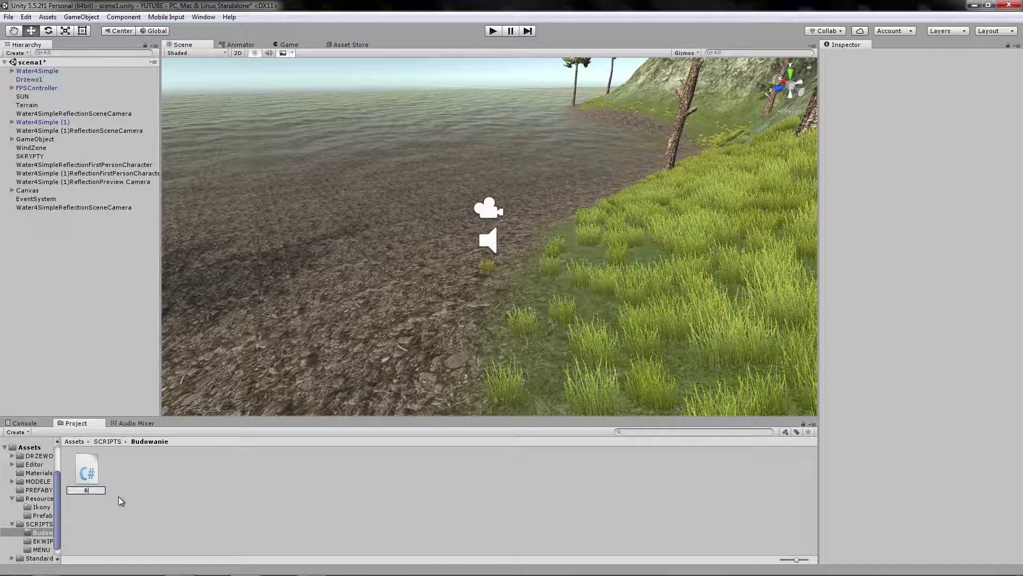
key("Return")
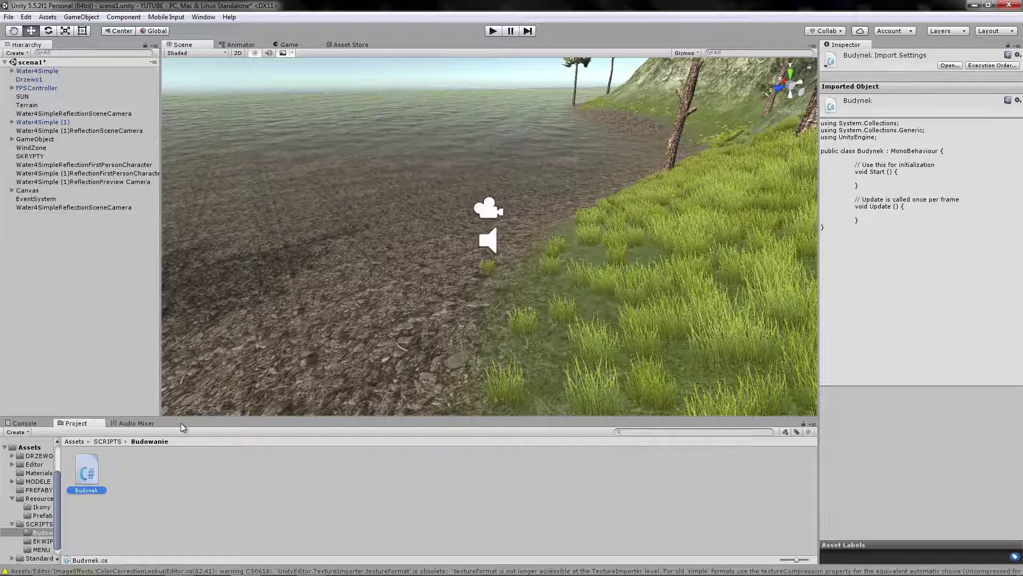
View the Przedmiot script in SCRIPTS/EKWIPUNEK, then switch to Budynek.cs in the editor
mouse_move(301, 555)
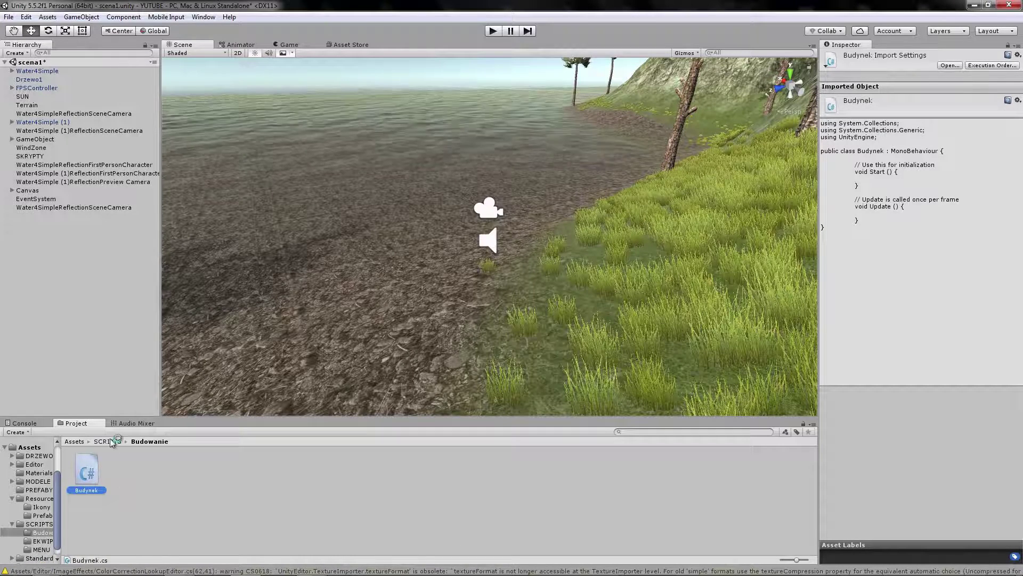
left_click(109, 441)
double_click(127, 470)
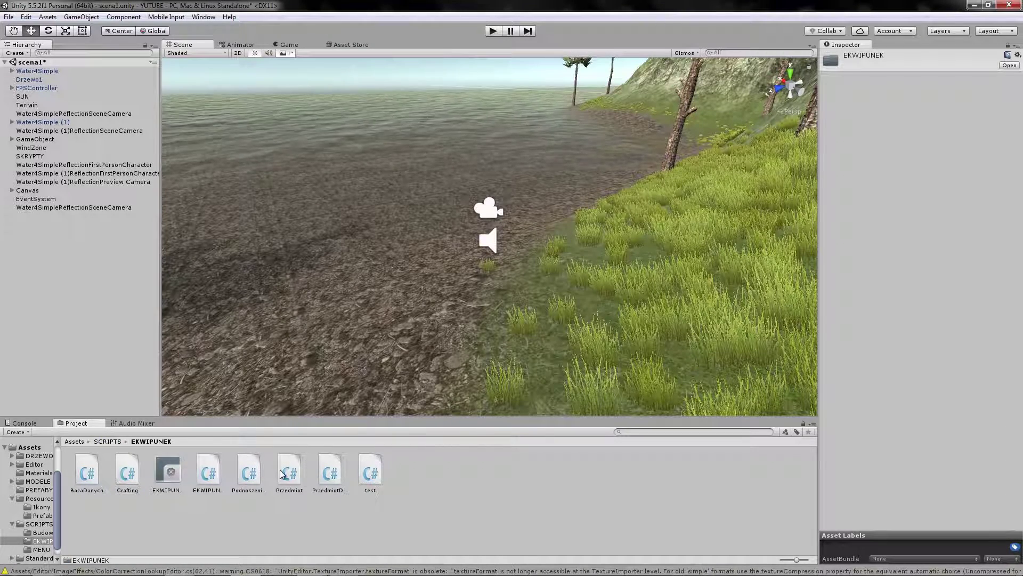
left_click(288, 472)
left_click(344, 569)
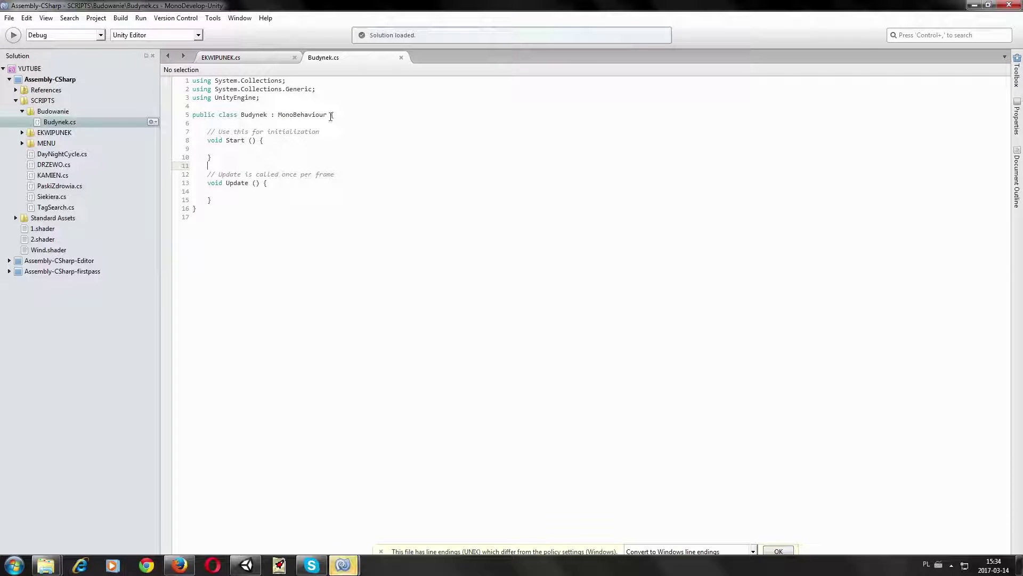
Remove ': MonoBehaviour' and the Start/Update methods from Budynek, moving the brace down
left_click_drag(330, 114, 271, 115)
key("BackSpace")
key("Return")
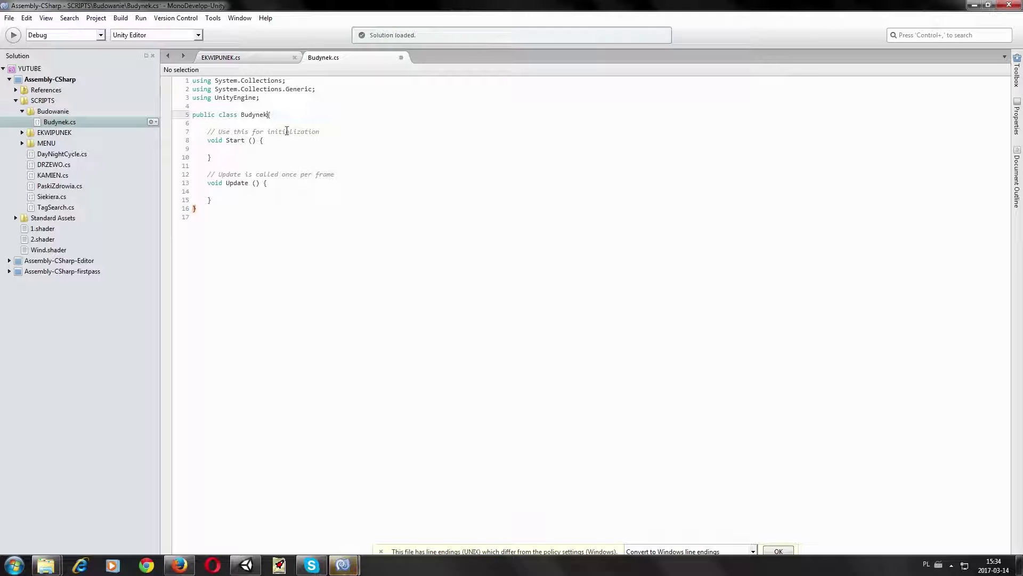
left_click_drag(221, 210, 193, 132)
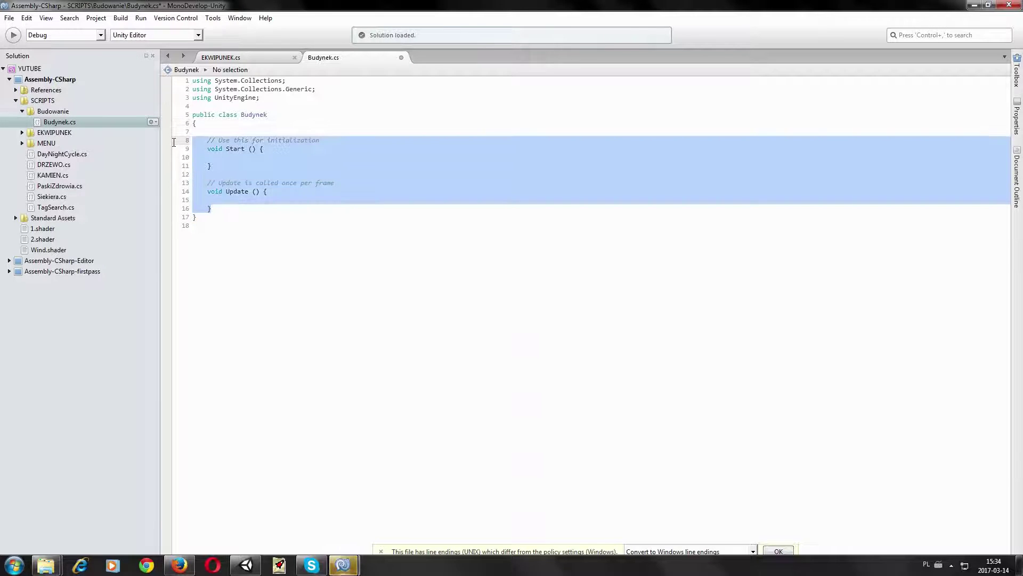
key("BackSpace")
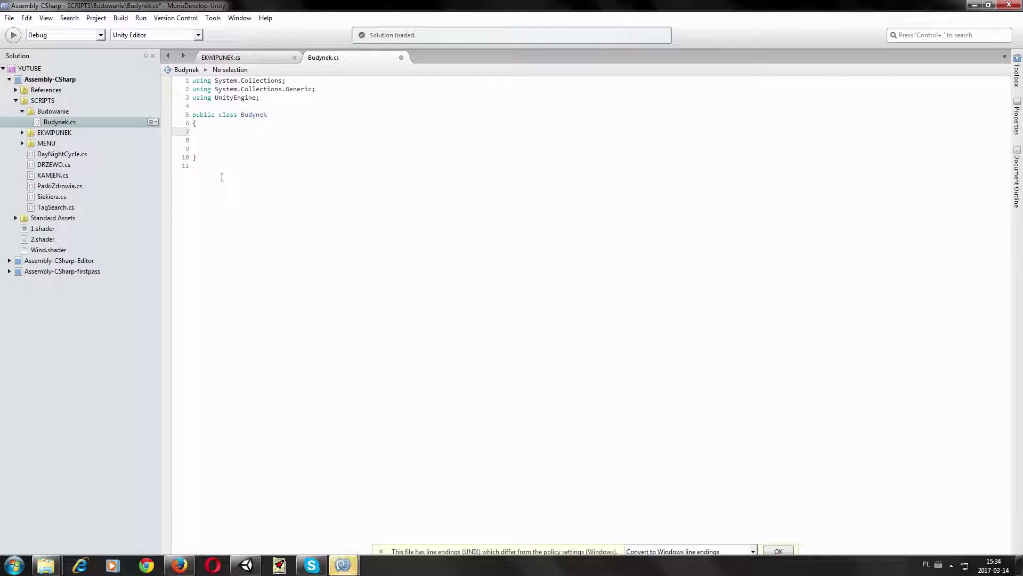
Close the separate Przedmiot.cs window, keeping Budynek.cs open with the cursor in the class body
mouse_move(342, 565)
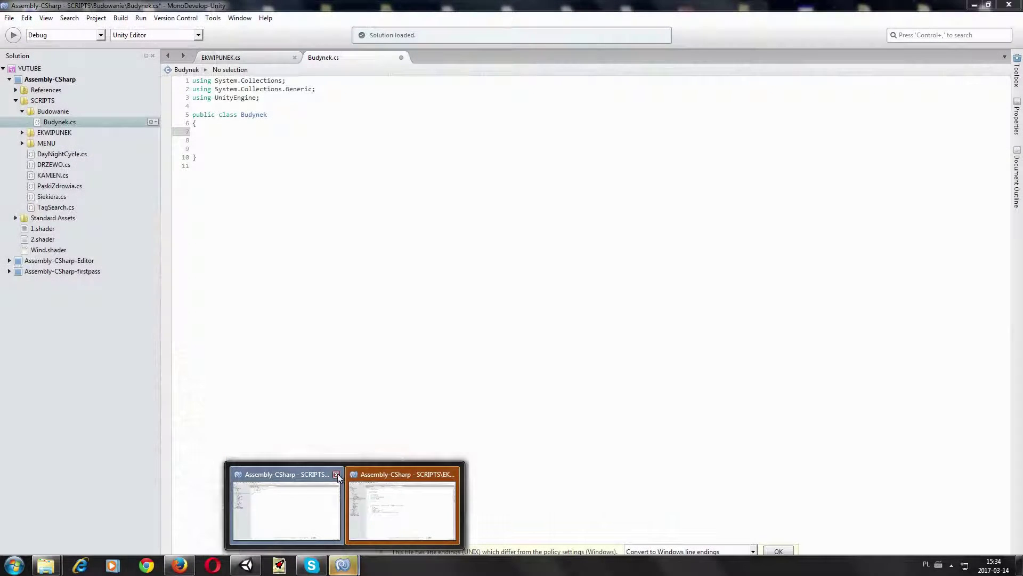
left_click(337, 475)
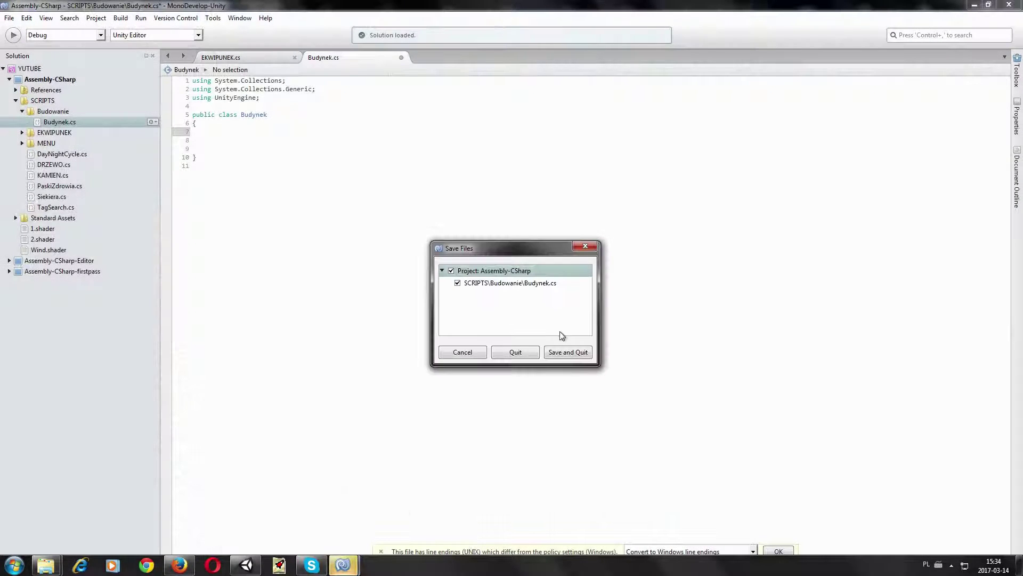
left_click(585, 246)
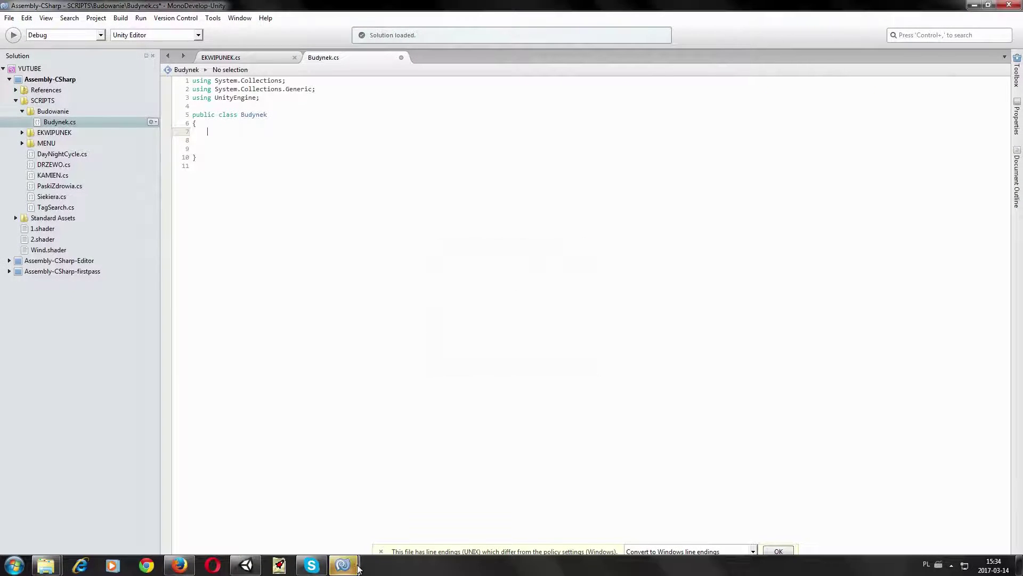
mouse_move(343, 565)
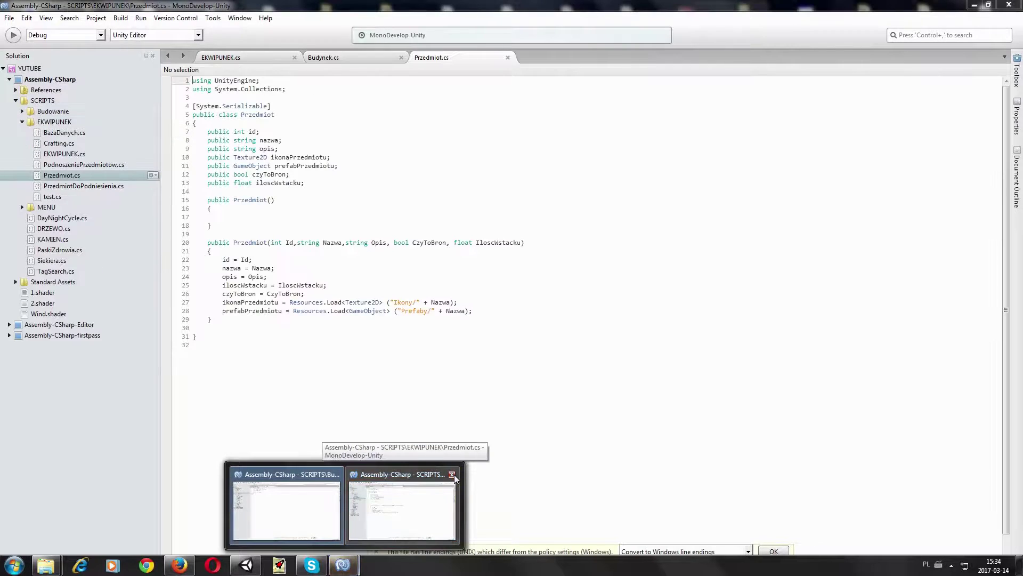
left_click(452, 475)
left_click(222, 132)
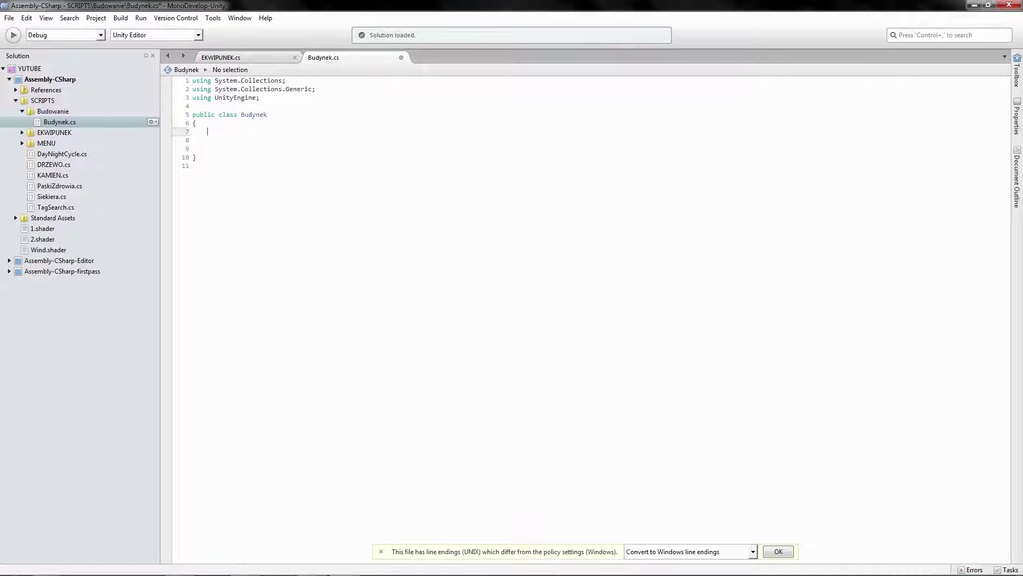
Declare public fields int id, string nazwa and string opis
type("public ")
type("int id;")
key("Return")
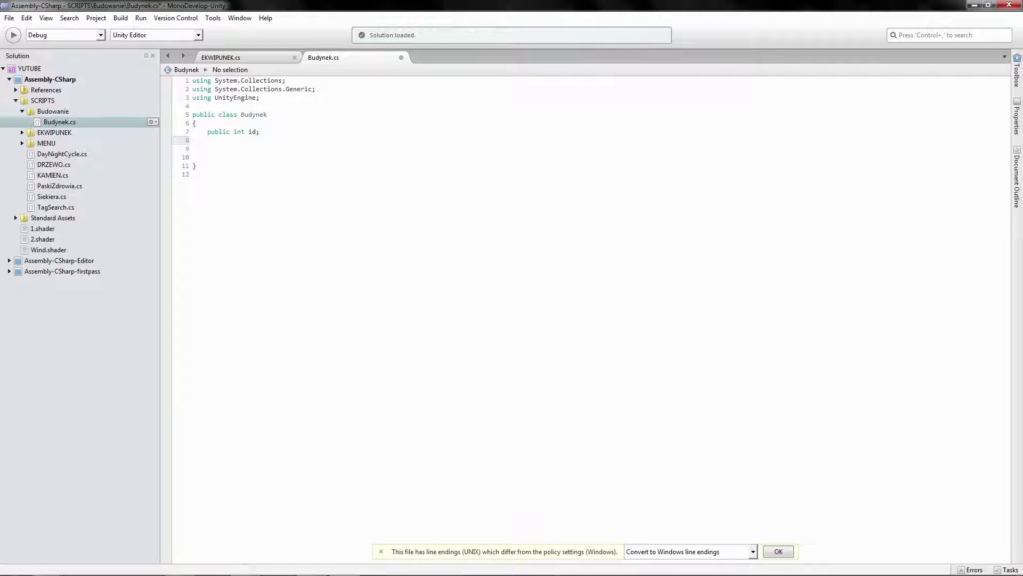
type("public")
type(" strin")
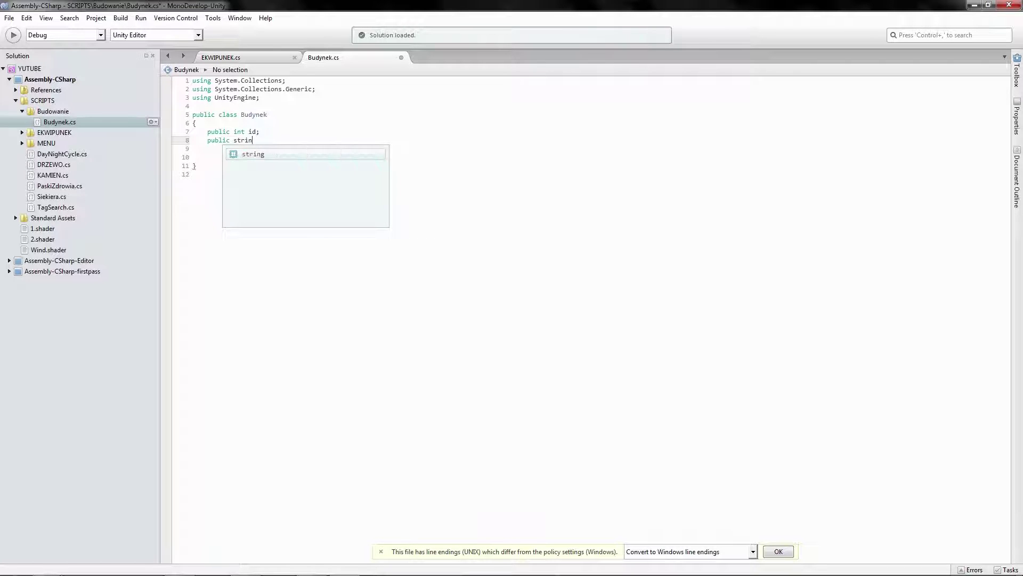
type("g naz")
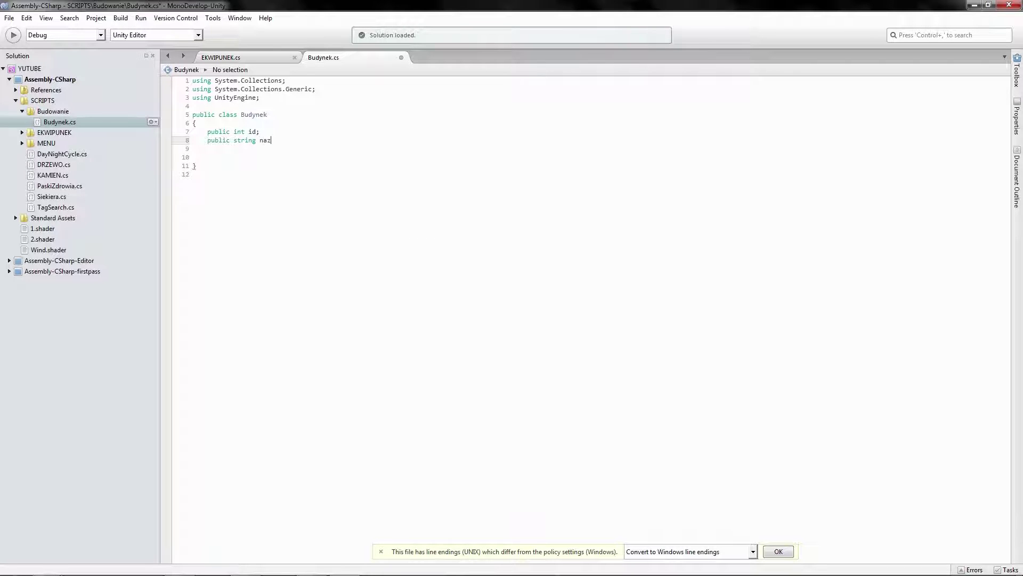
type("wa;")
key("Return")
type("publ")
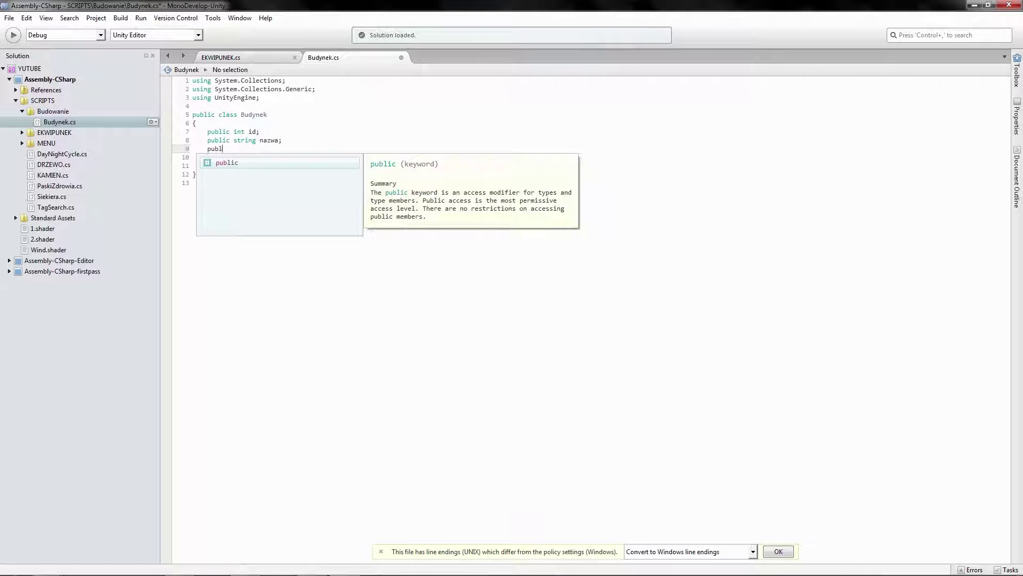
type("ic st")
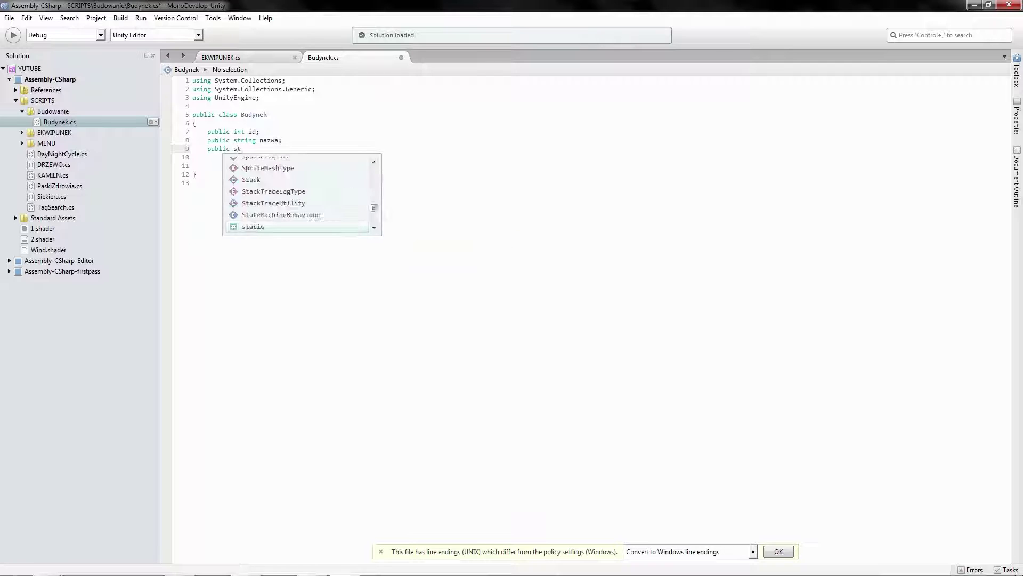
type("ring opis;")
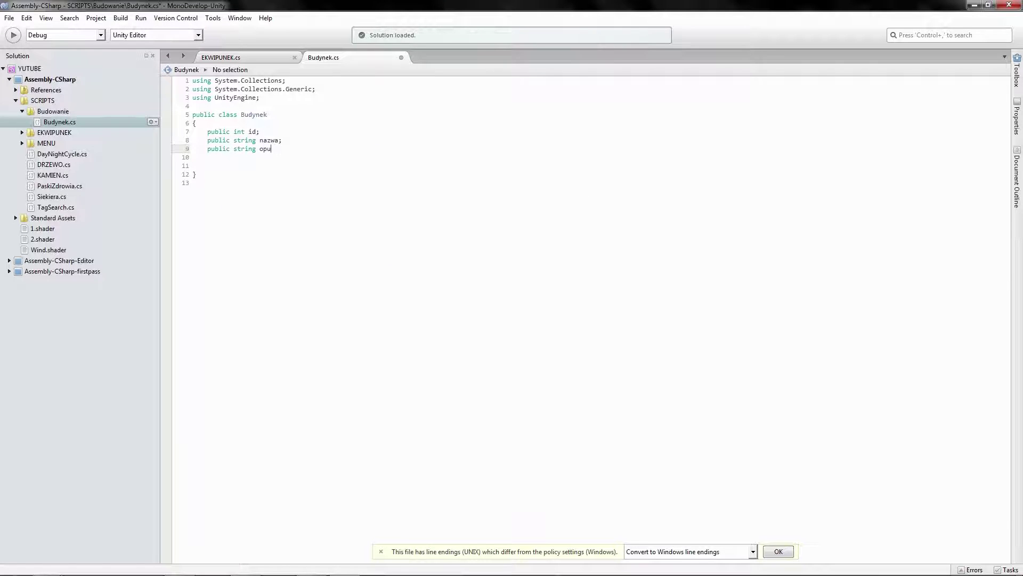
key("Return")
Add public fields Texture2D ikonaBudynku and GameObject budynek using code completion
type("public")
type(";i")
type("tex")
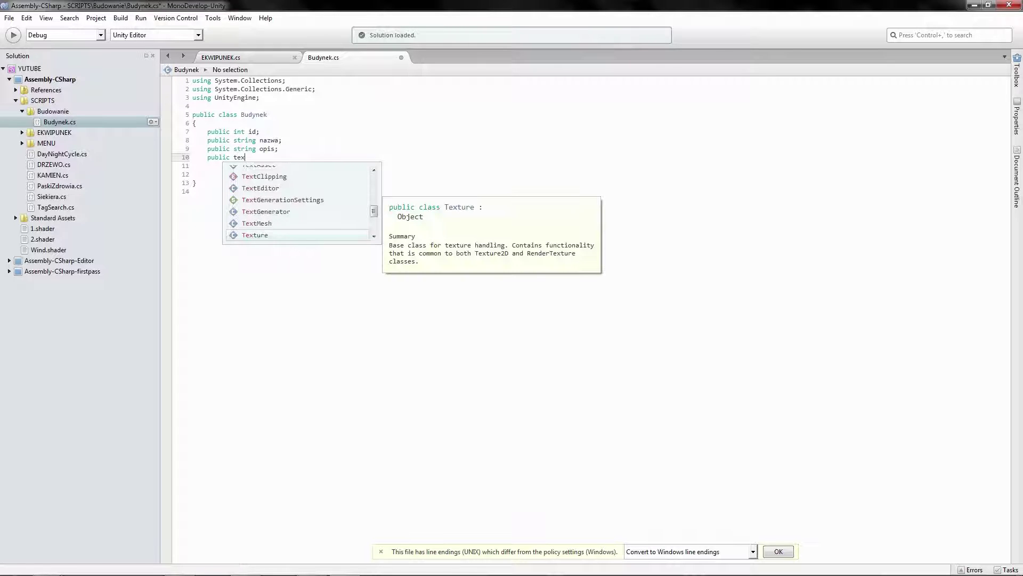
type("ture")
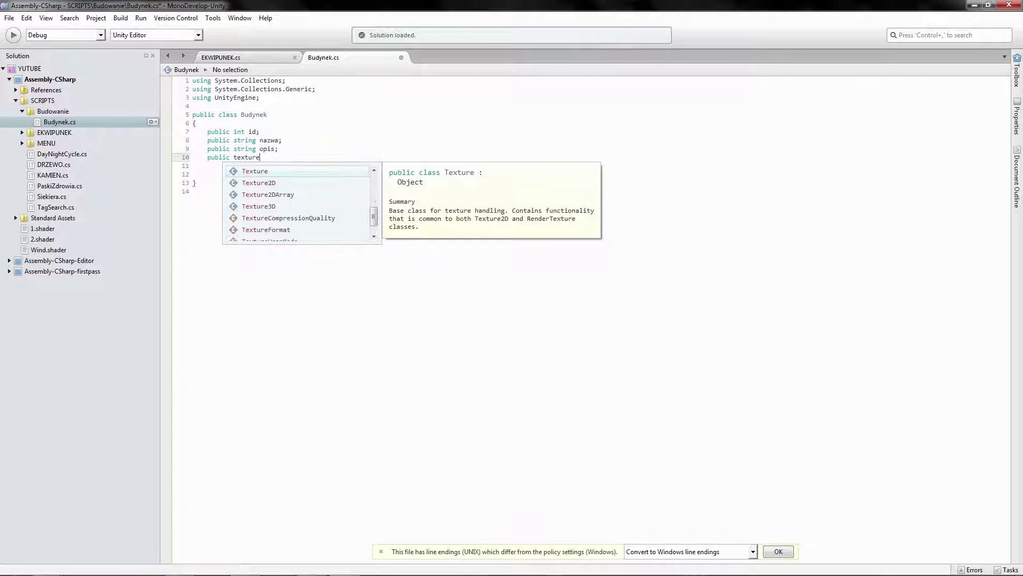
key("Down")
key("Return")
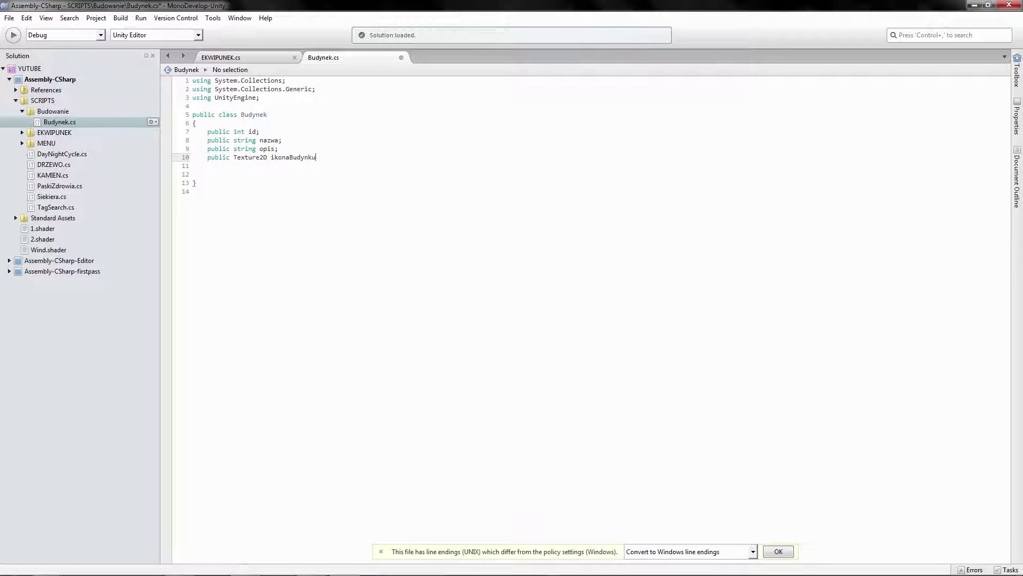
type(";")
key("Return")
type("public")
type(" Ga")
key("Return")
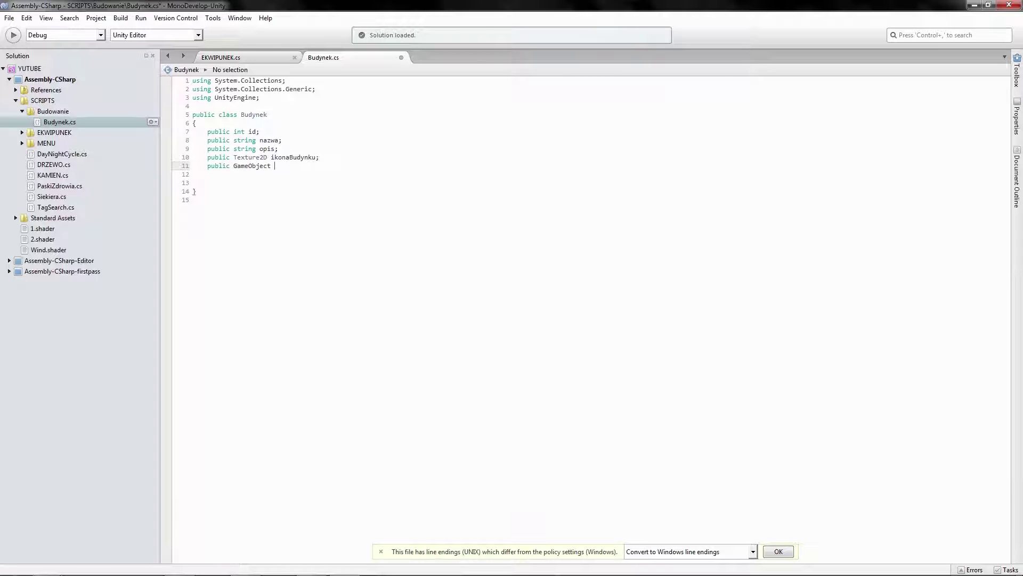
type("budynek")
type(";")
Save Budynek.cs and add blank lines below the fields
left_click(9, 17)
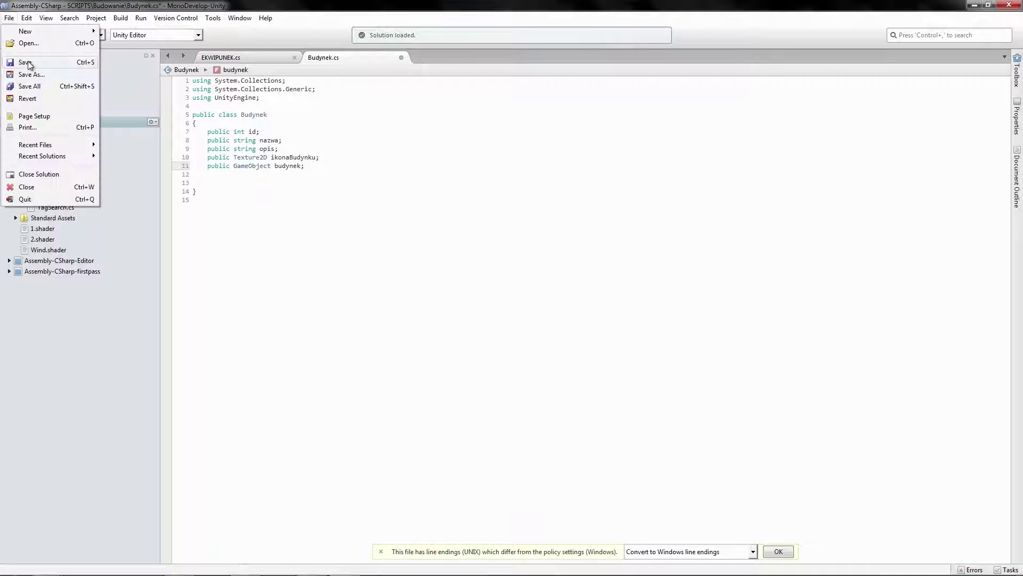
left_click(21, 63)
key("Return")
key("Return")
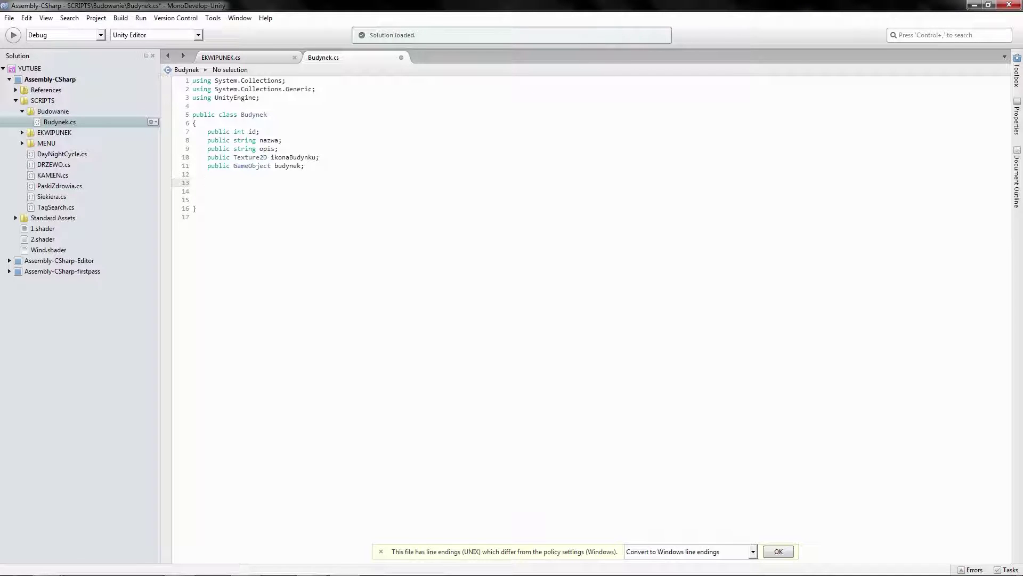
Write the constructor signature public Budynek(int ID, string Nazwa, string Opis)
type("public")
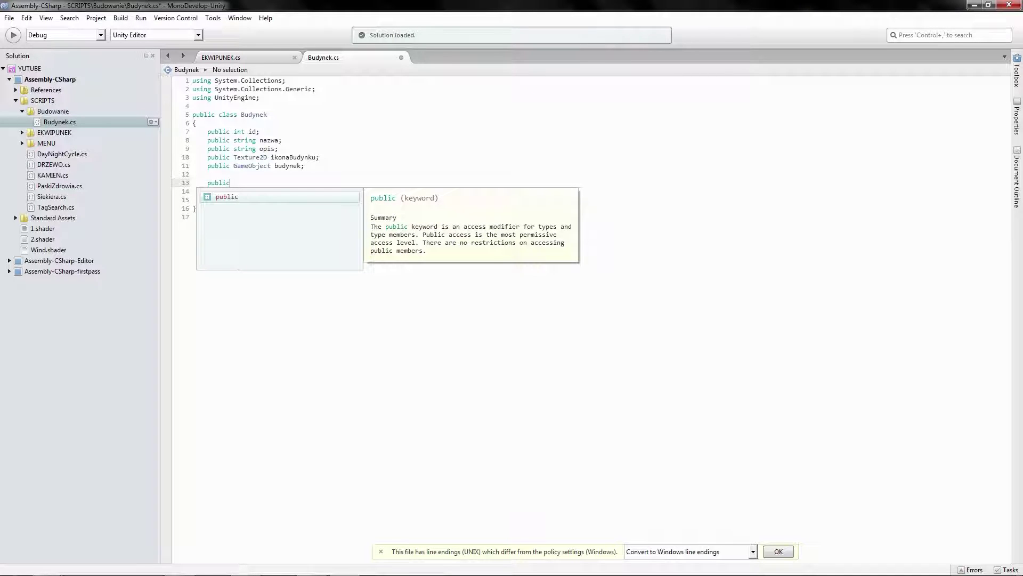
type(" Bu")
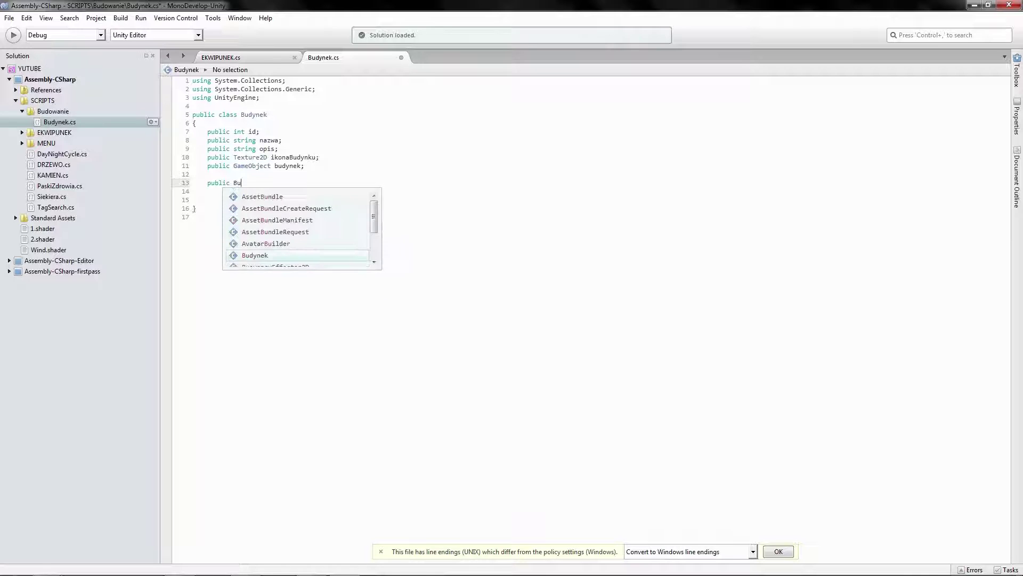
type("dy")
key("Return")
type("(")
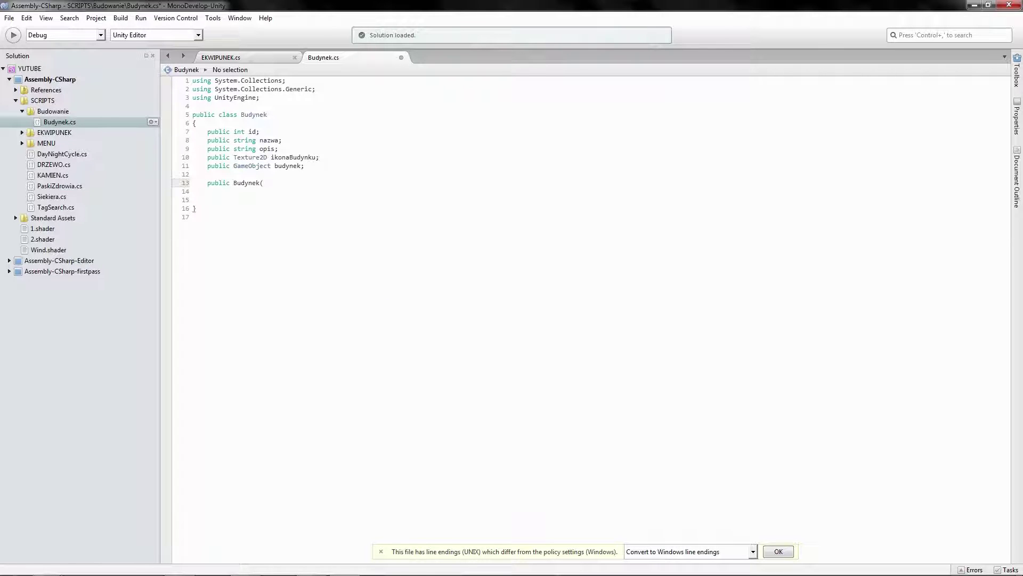
type("int ")
type("ID, ")
type("string Nazwa,")
double_click(282, 184)
left_click_drag(253, 133, 202, 157)
left_click(348, 181)
type("string Opis")
type(")")
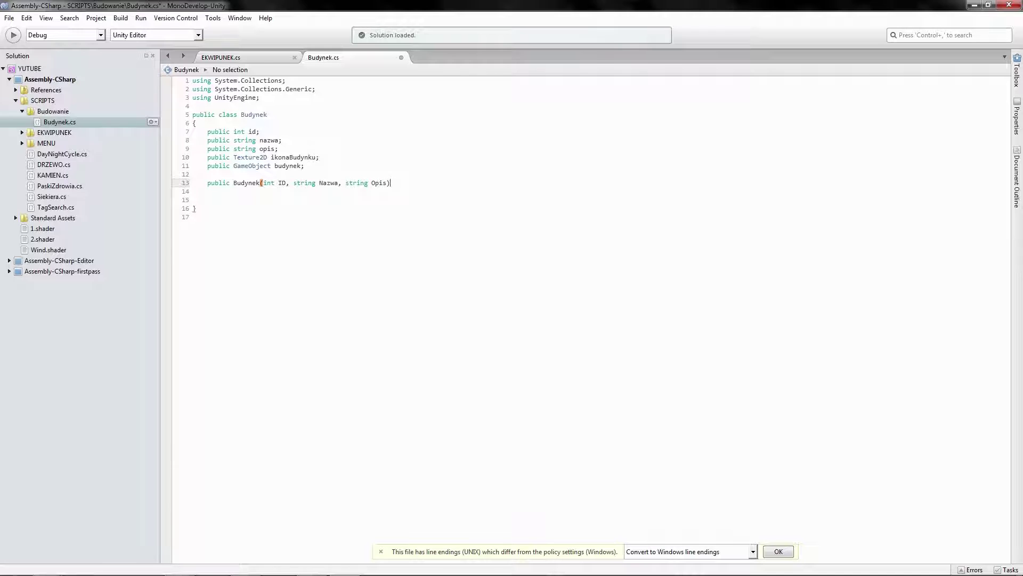
key("Return")
Open the Budynek constructor body and assign ID to id
type("{")
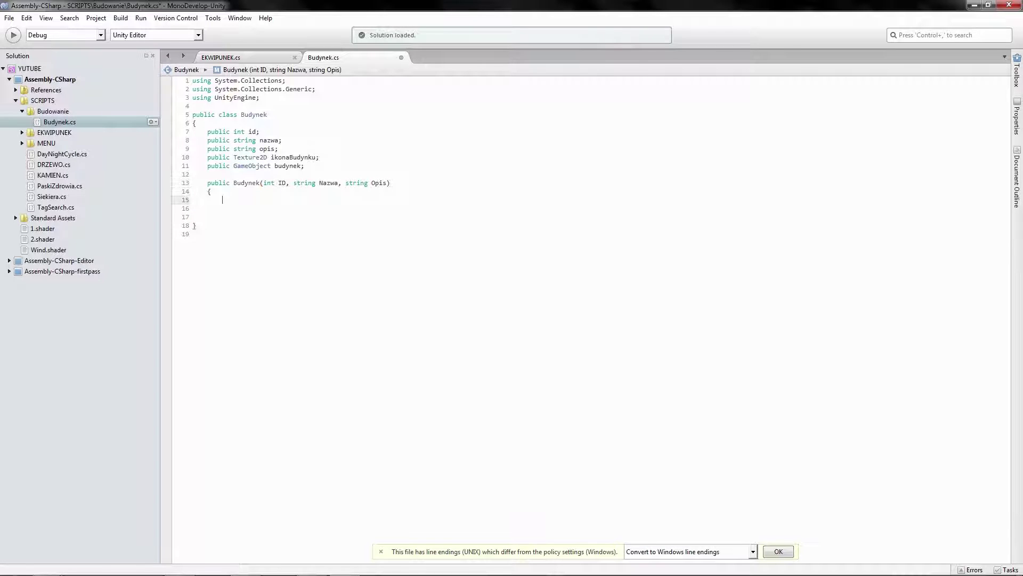
type("}")
key("Return")
left_click_drag(319, 157, 193, 123)
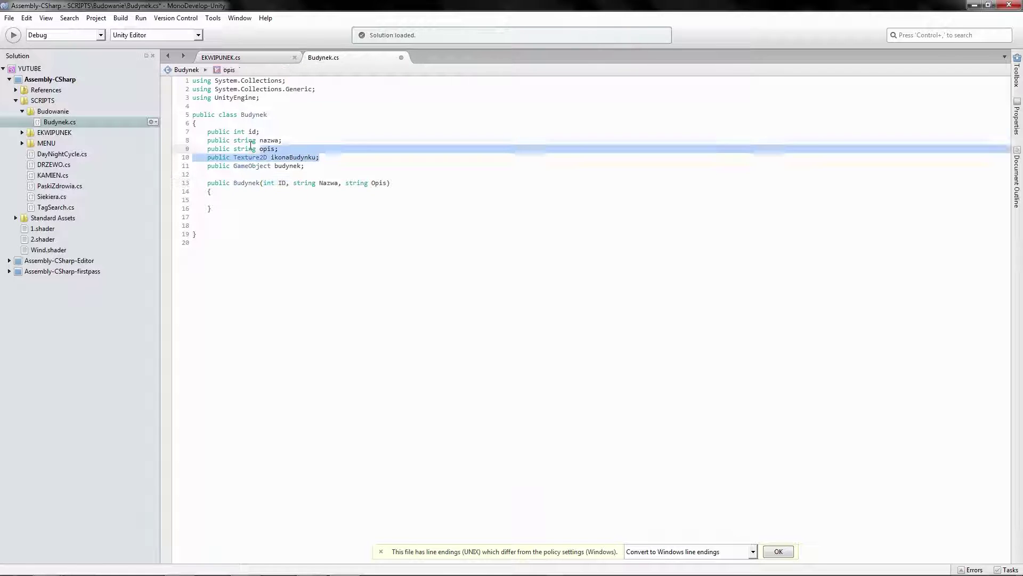
left_click(237, 199)
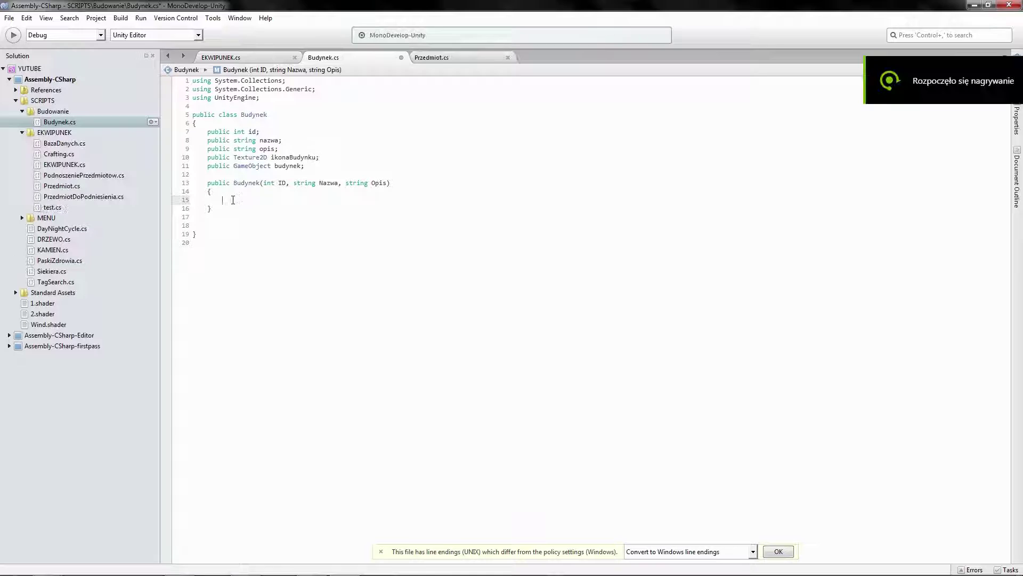
type("id =")
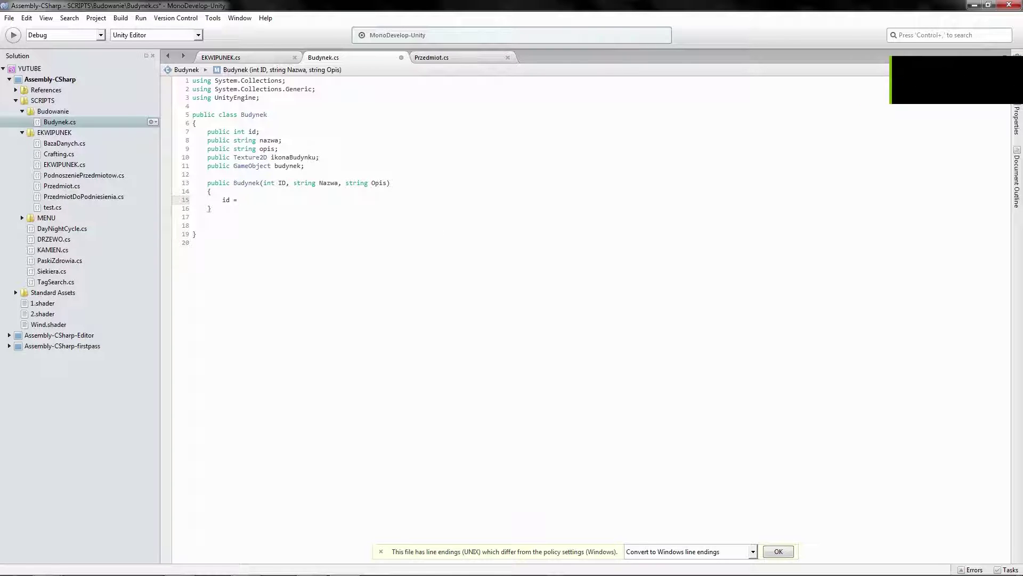
key("ctrl+space")
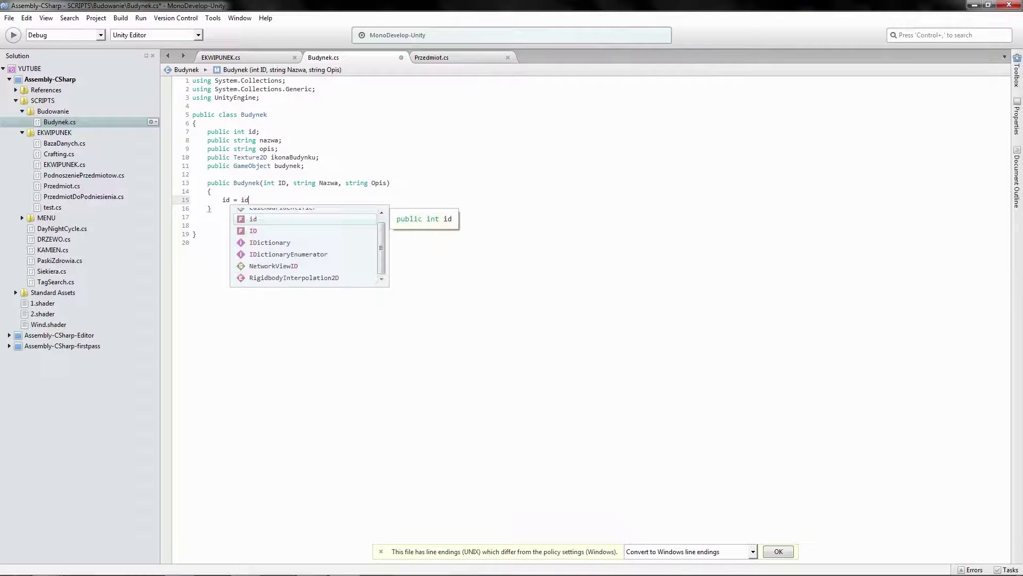
key("Escape")
type("I")
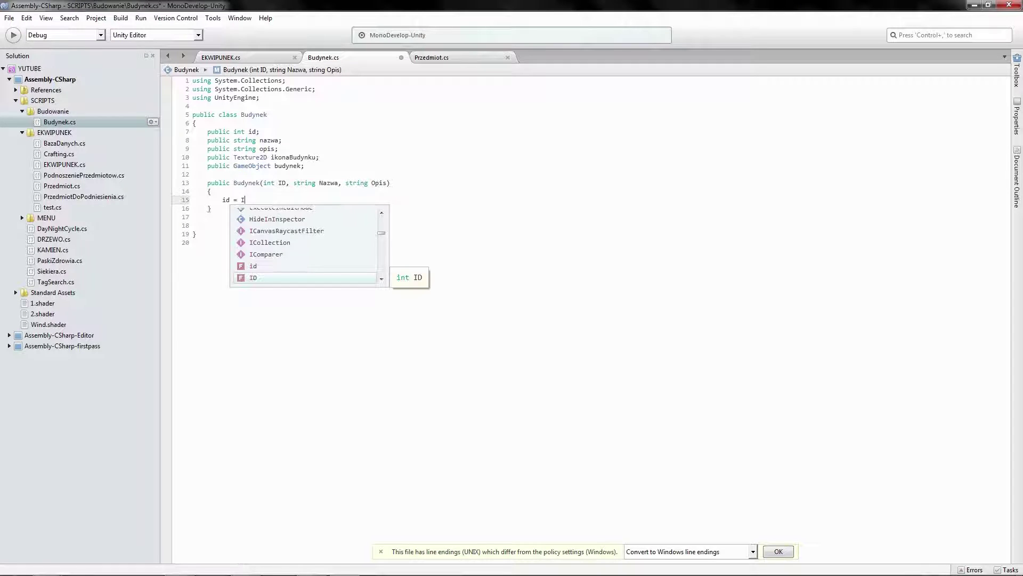
type("D;")
key("Return")
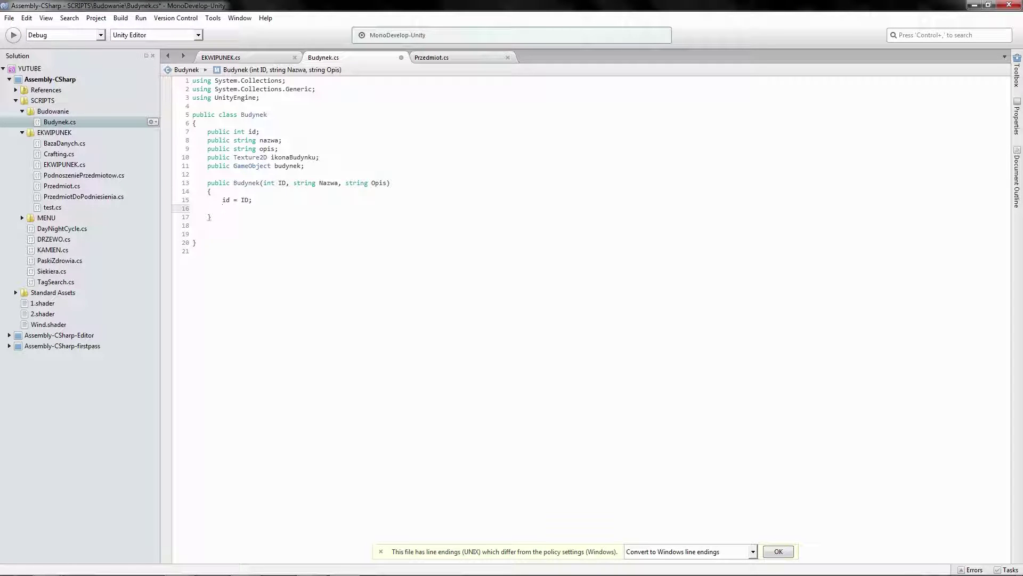
Assign Nazwa to nazwa and Opis to opis in the constructor
type("naz")
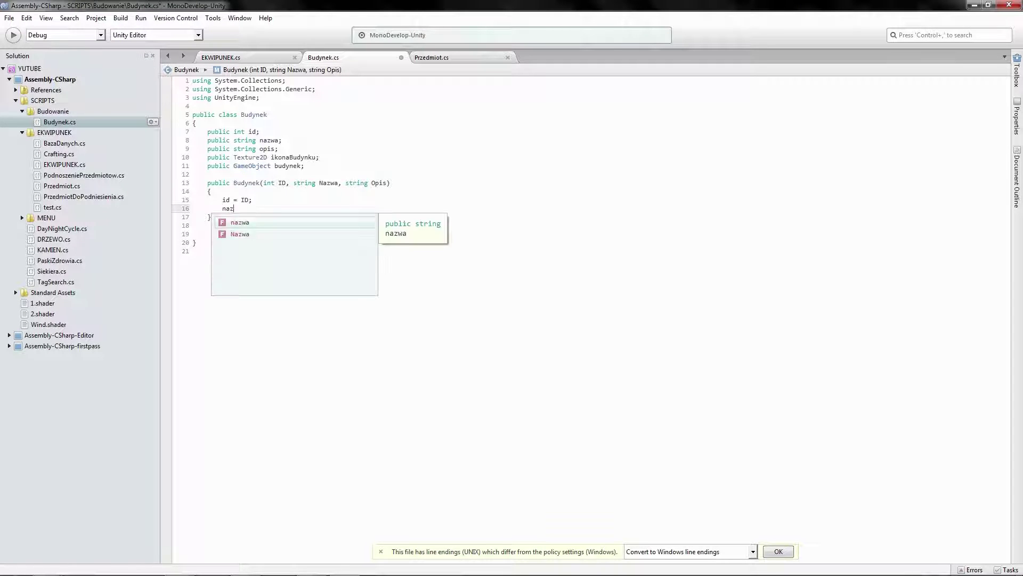
type("wa = na")
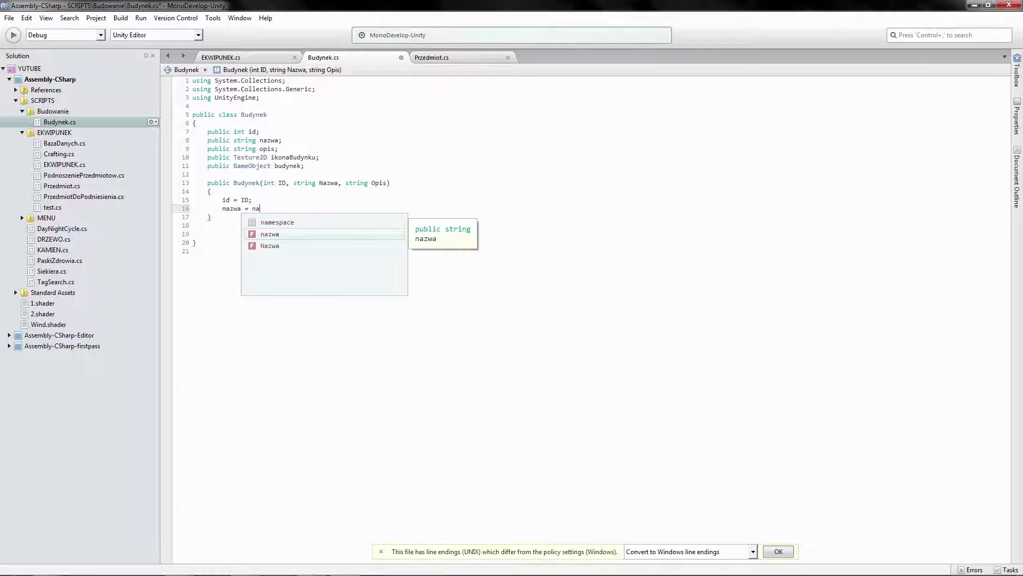
key("Down")
key("Return")
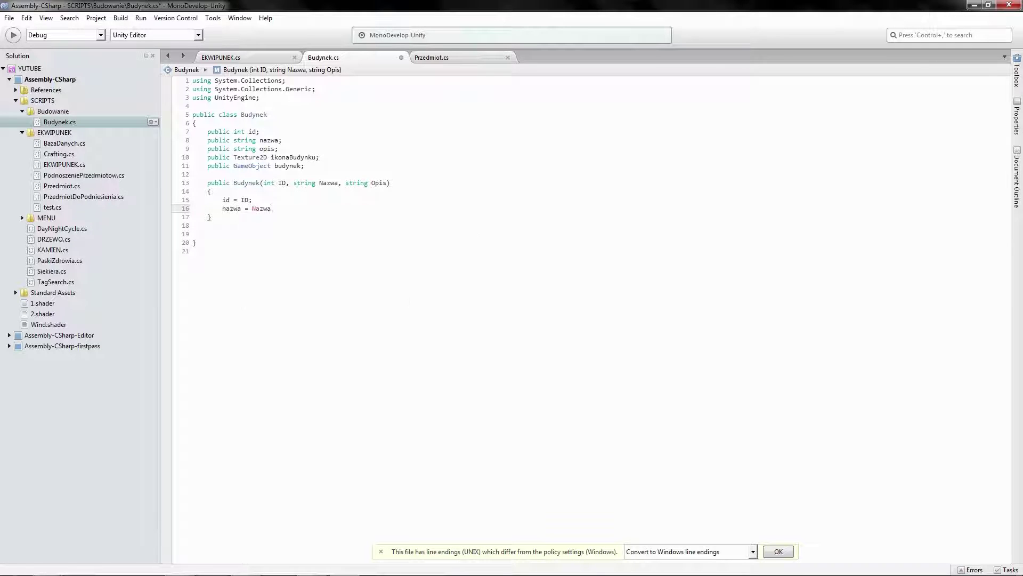
type(";")
key("Return")
type("opi")
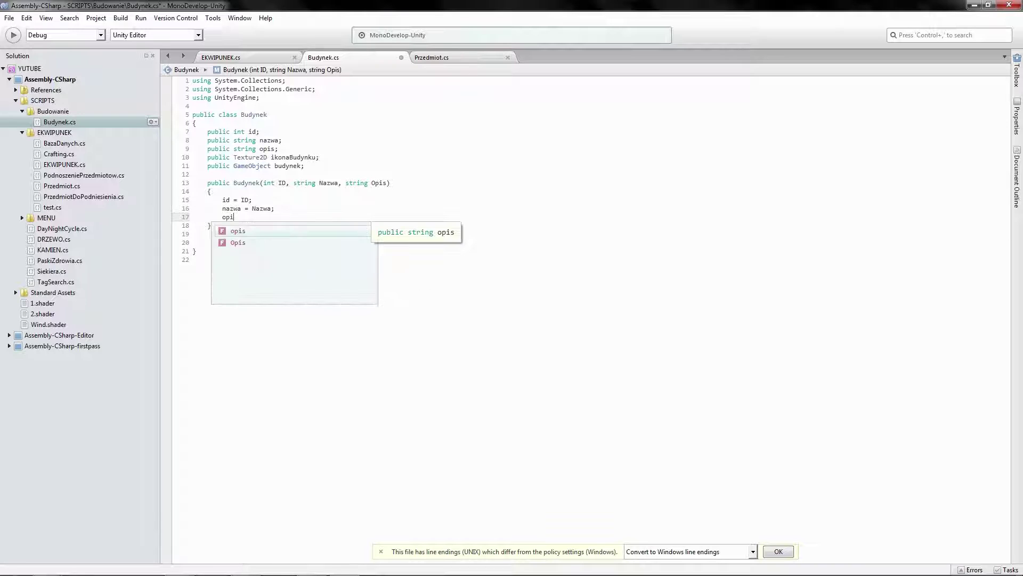
key("Return")
type("O")
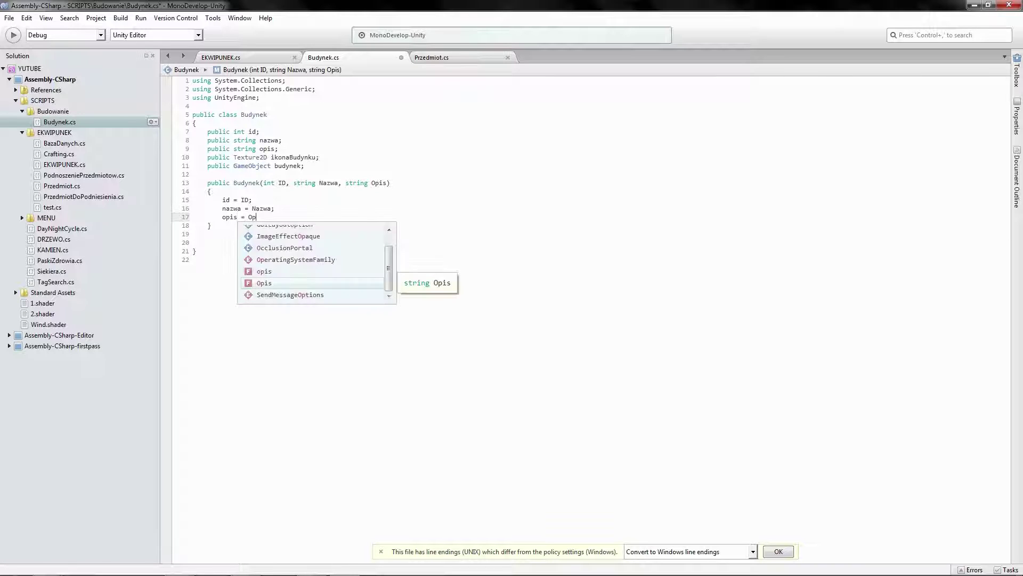
type("p")
key("Return")
type(";")
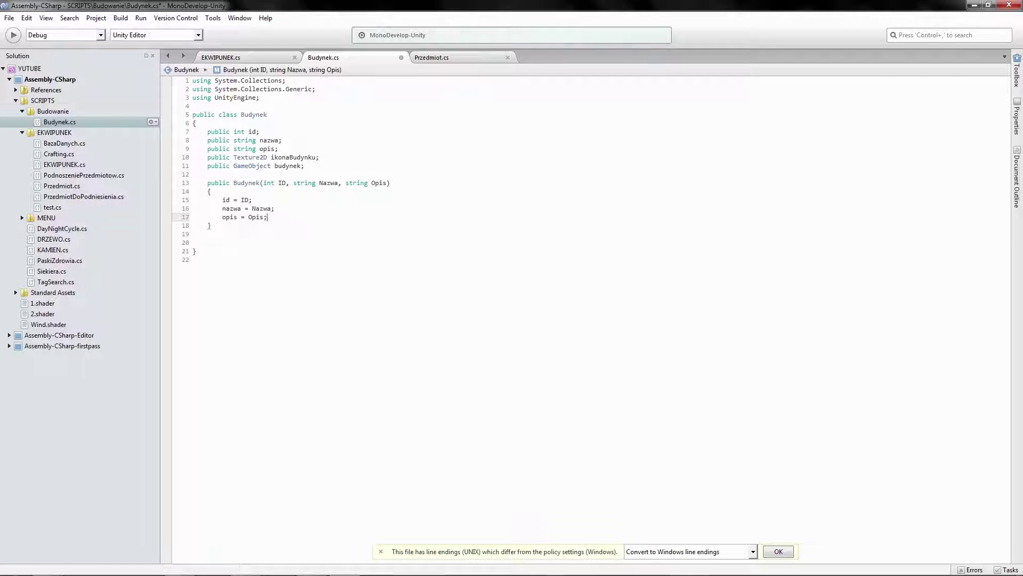
key("Return")
Switch to Przedmiot.cs for reference
mouse_move(207, 157)
left_mouse_down()
mouse_move(317, 155)
mouse_move(207, 167)
left_mouse_up()
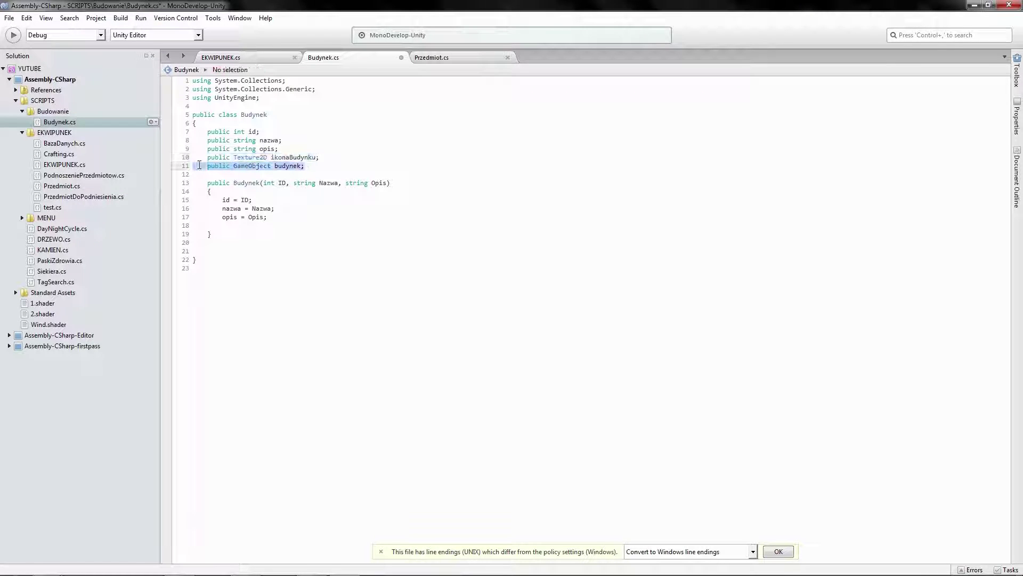
left_click(340, 169)
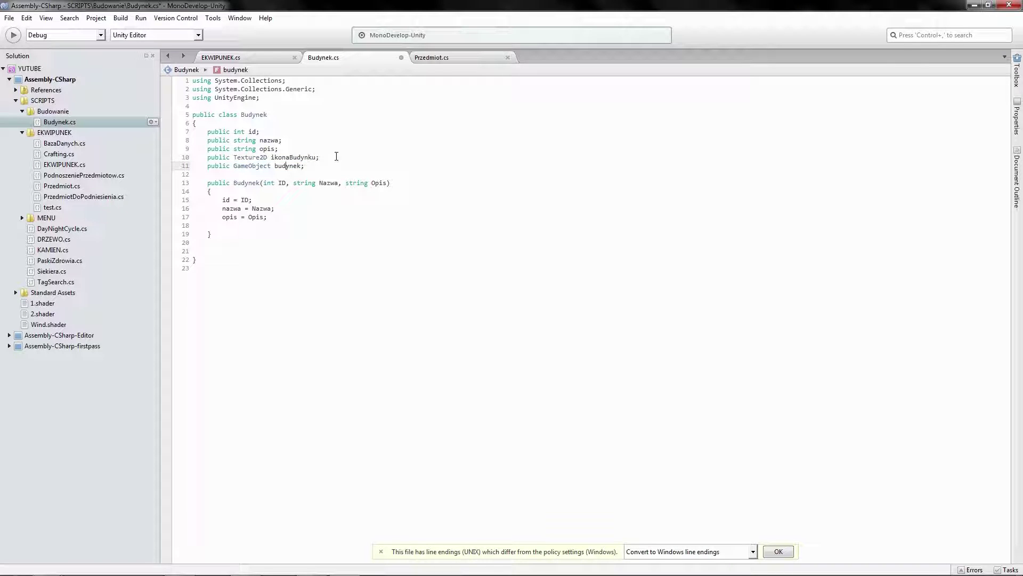
left_click(441, 57)
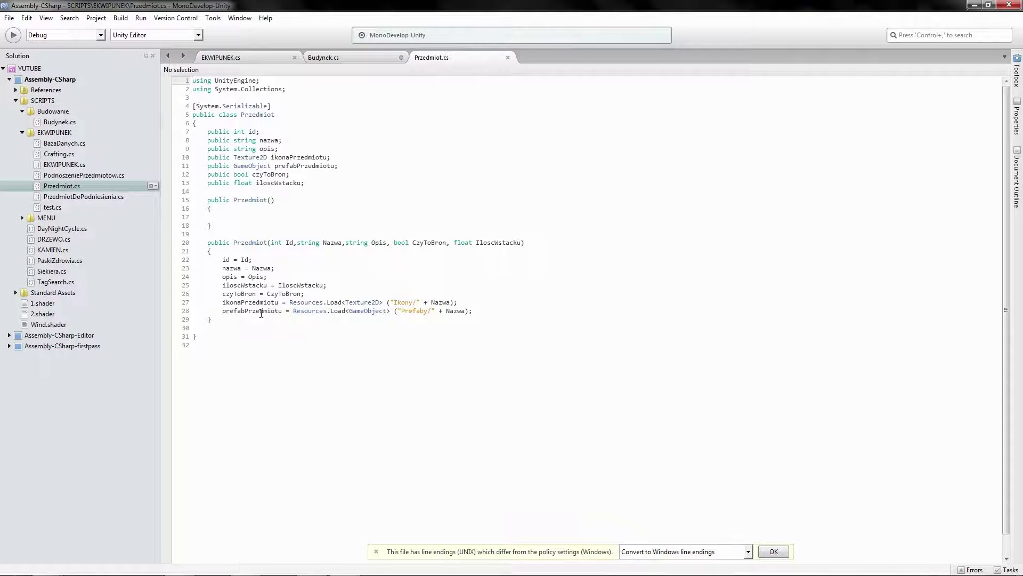
In Przedmiot.cs, select the Resources.Load icon-loading expression on line 27
left_click_drag(293, 302, 347, 297)
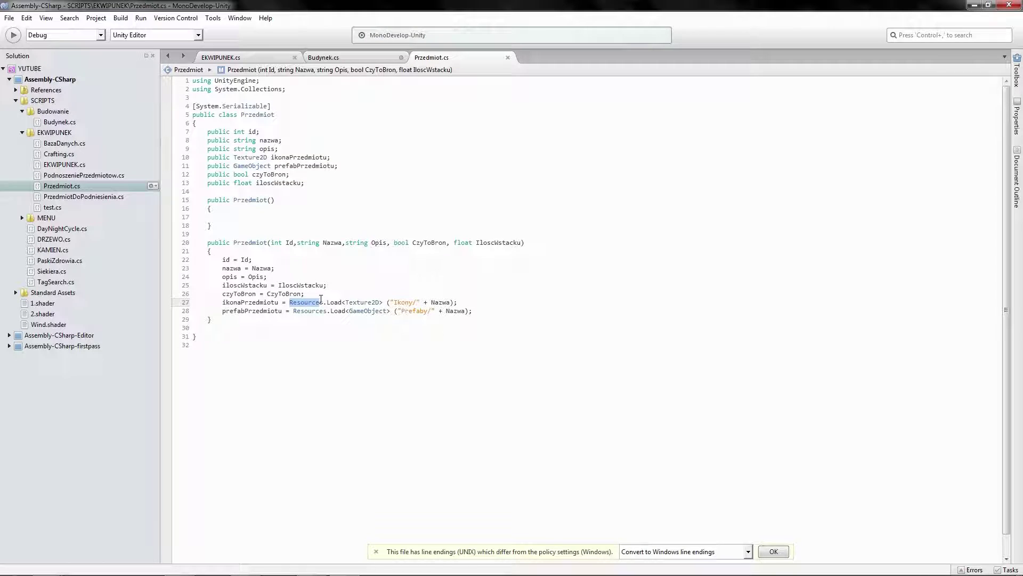
left_click(382, 302)
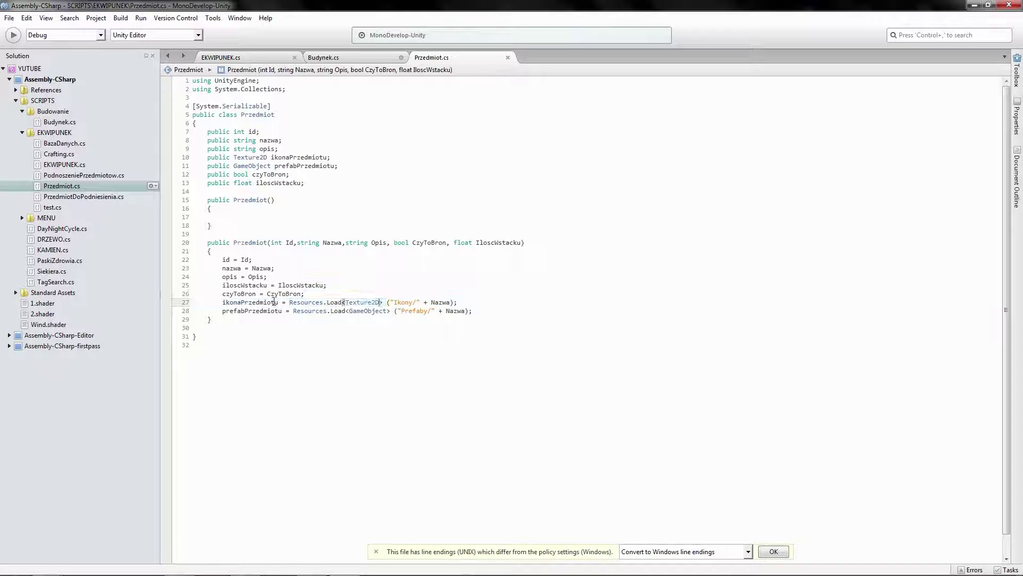
left_click_drag(290, 302, 463, 302)
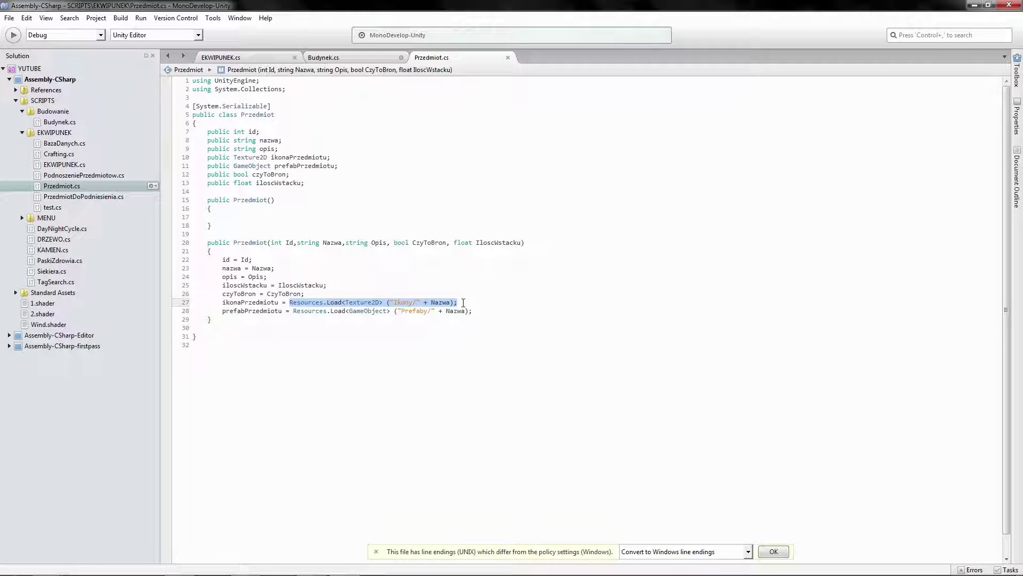
In Budynek.cs, set ikonaBudynku = Resources.Load<Texture2D>("Ikony/" + Nazwa)
left_click(323, 57)
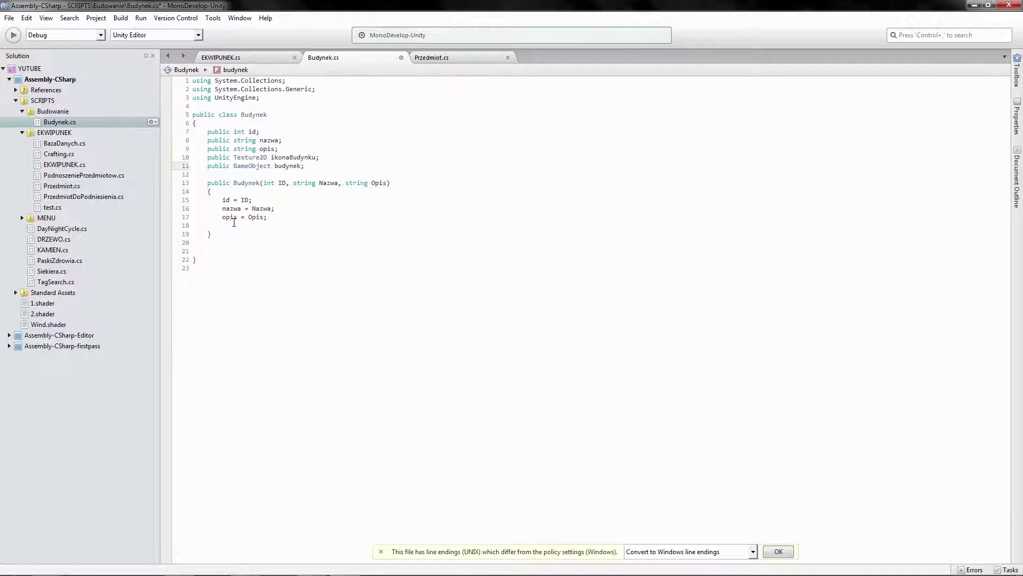
left_click(225, 240)
type("i")
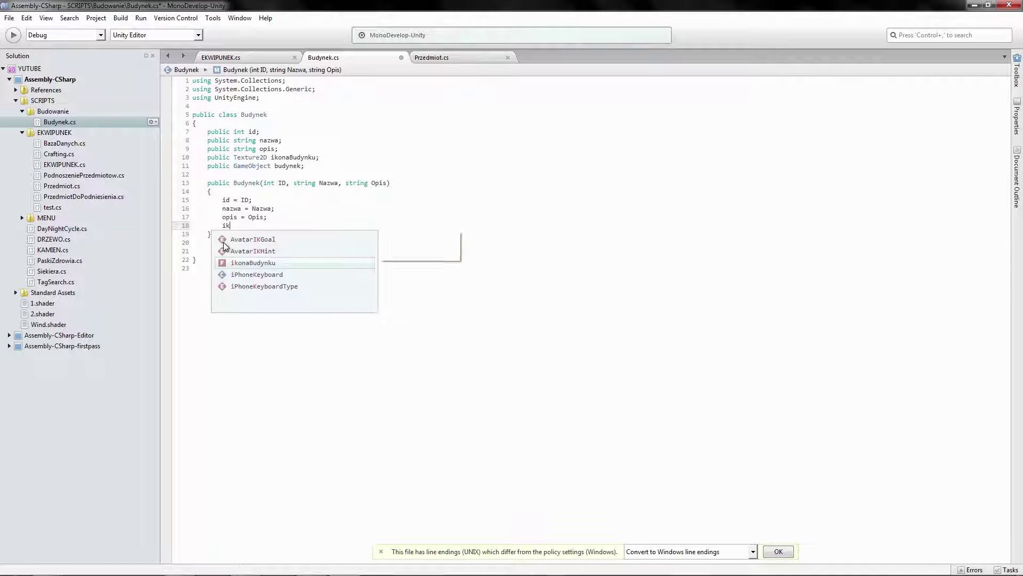
type("k")
key("Return")
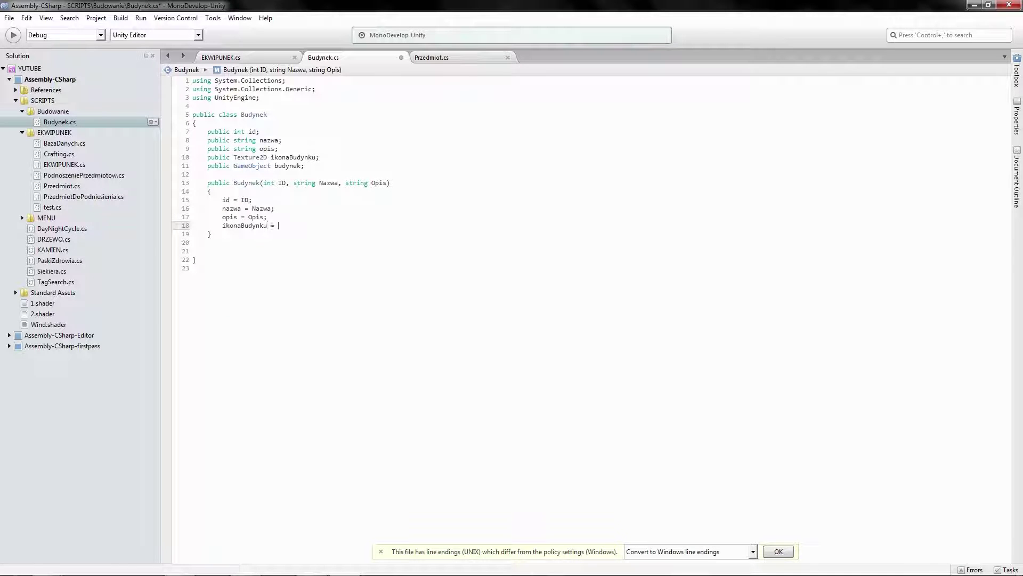
type("Resources.Load<Texture2D> (\"Ikony/\" + Nazwa);")
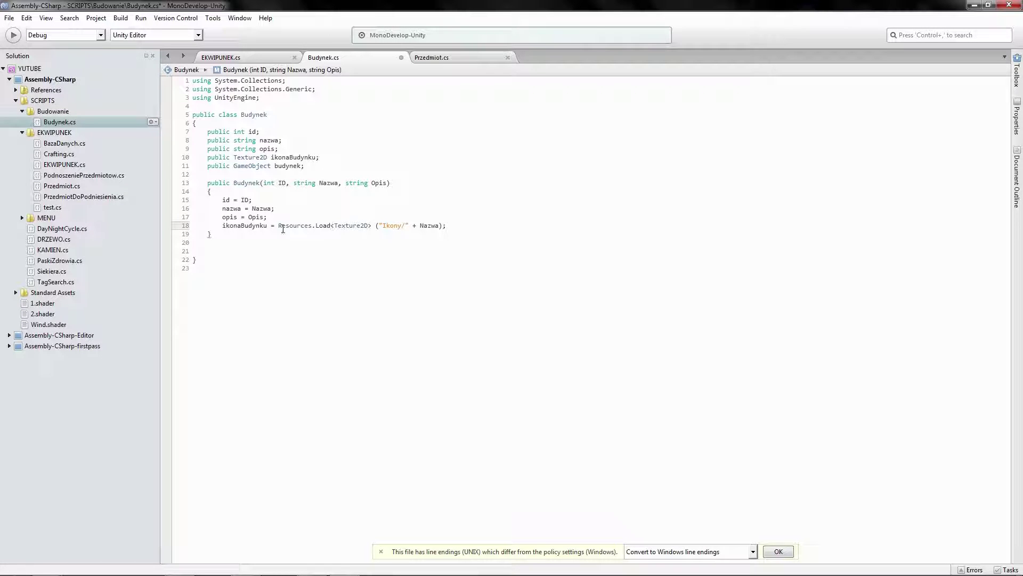
left_click_drag(270, 226, 441, 228)
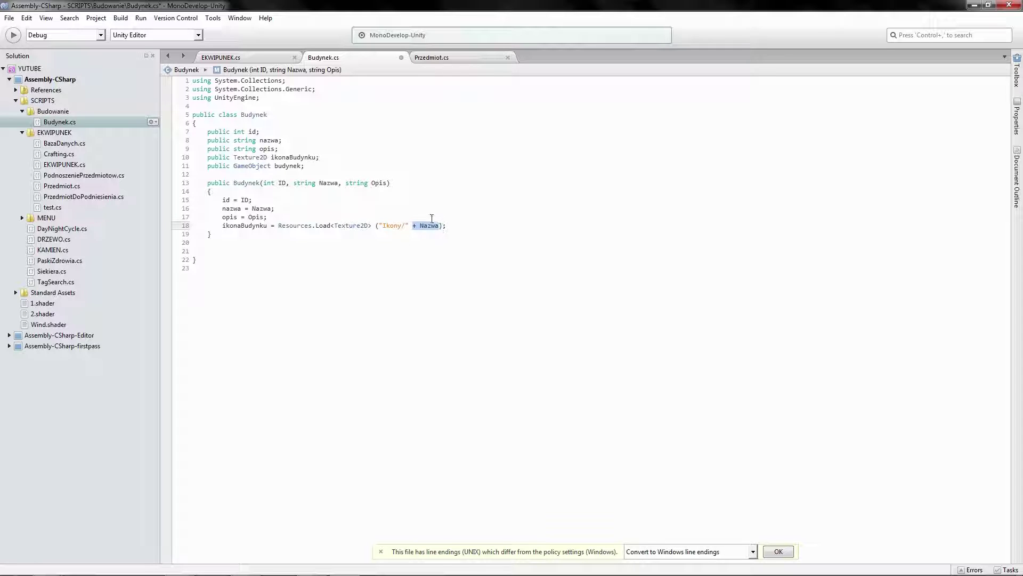
left_click(433, 226)
left_click_drag(420, 225, 439, 226)
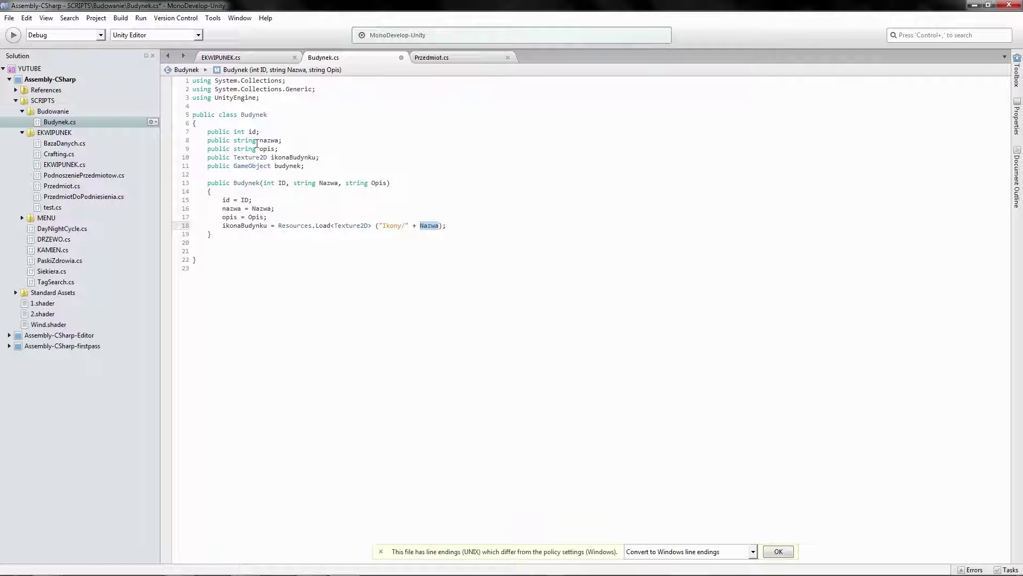
left_click_drag(259, 140, 285, 139)
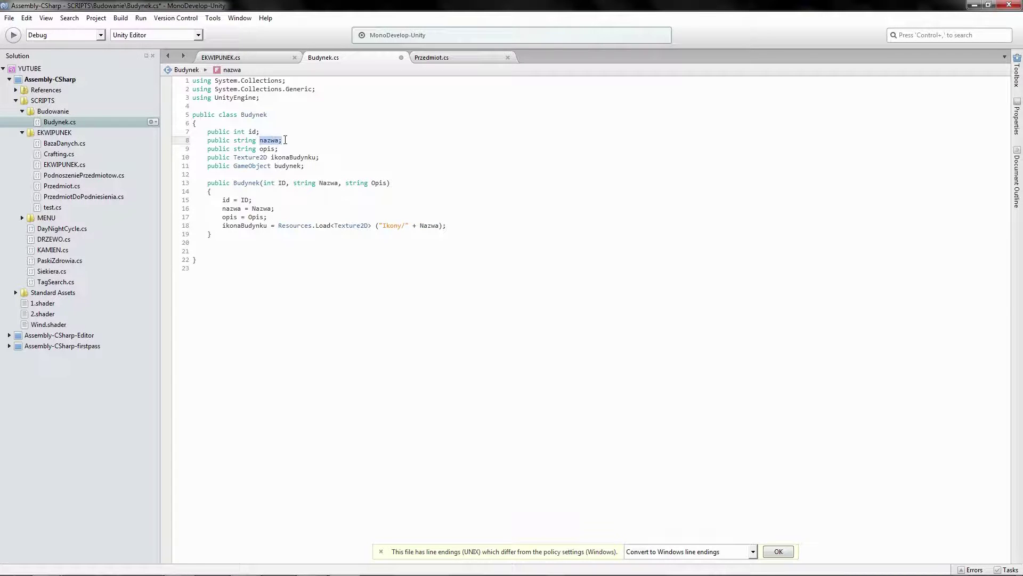
left_click(286, 140)
left_click(445, 225)
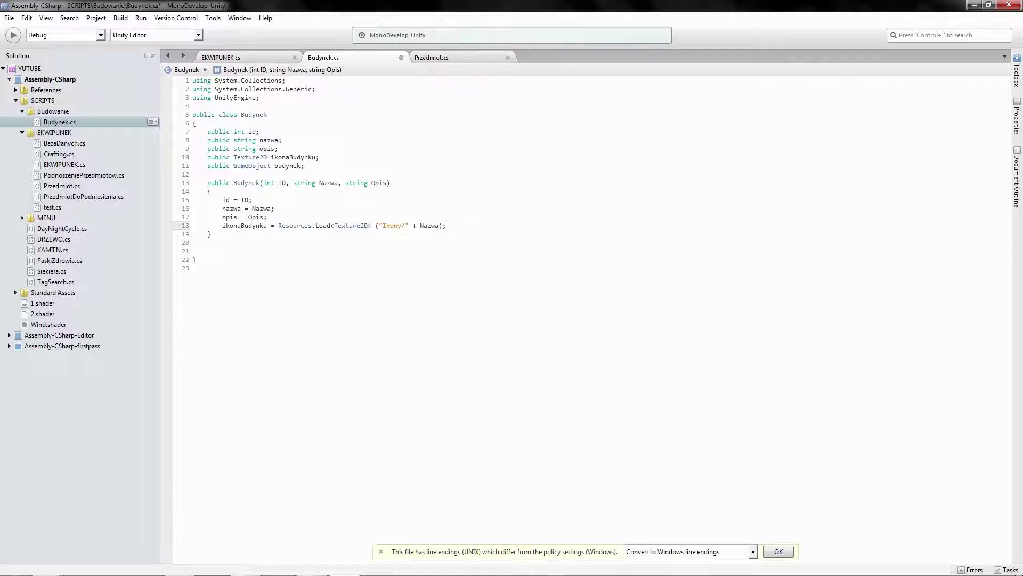
key("Return")
Set budynek = Resources.Load<GameObject>("Prefaby/" + Nazwa) in the constructor
type("budyn")
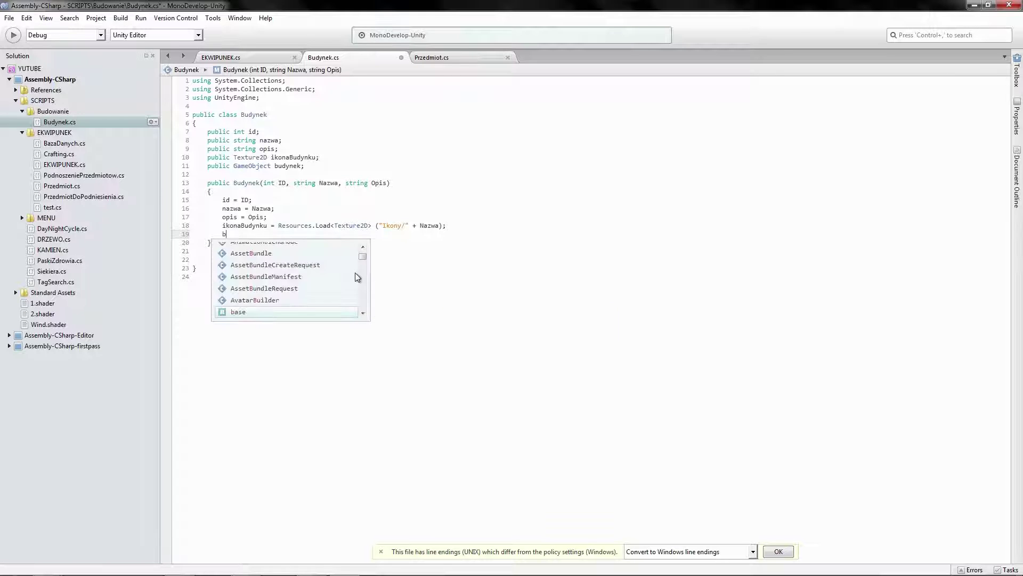
key("Return")
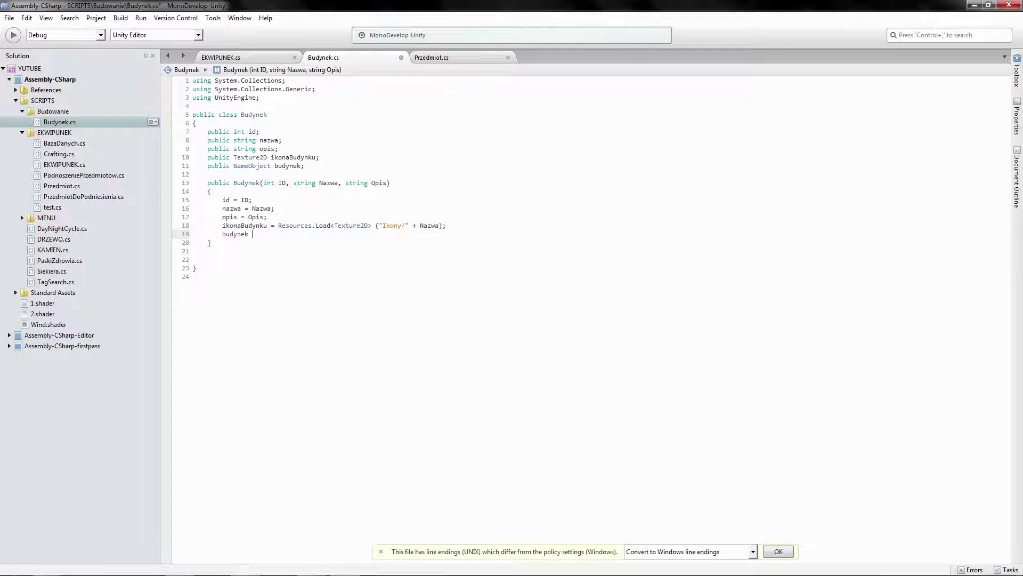
type("Resources.Load<Texture2D> (\"Ikony/\" + Nazwa);")
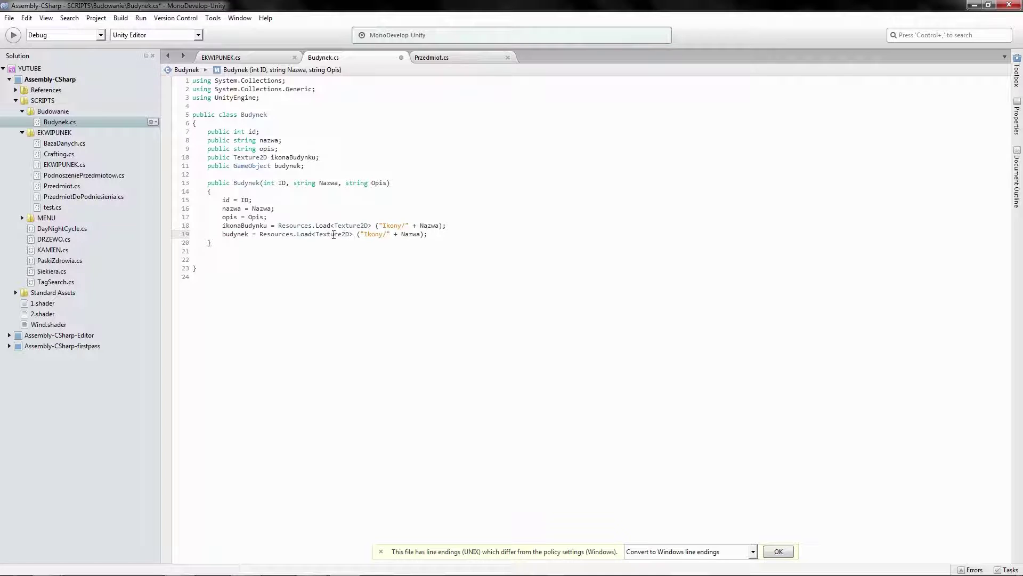
double_click(334, 235)
type("Gam")
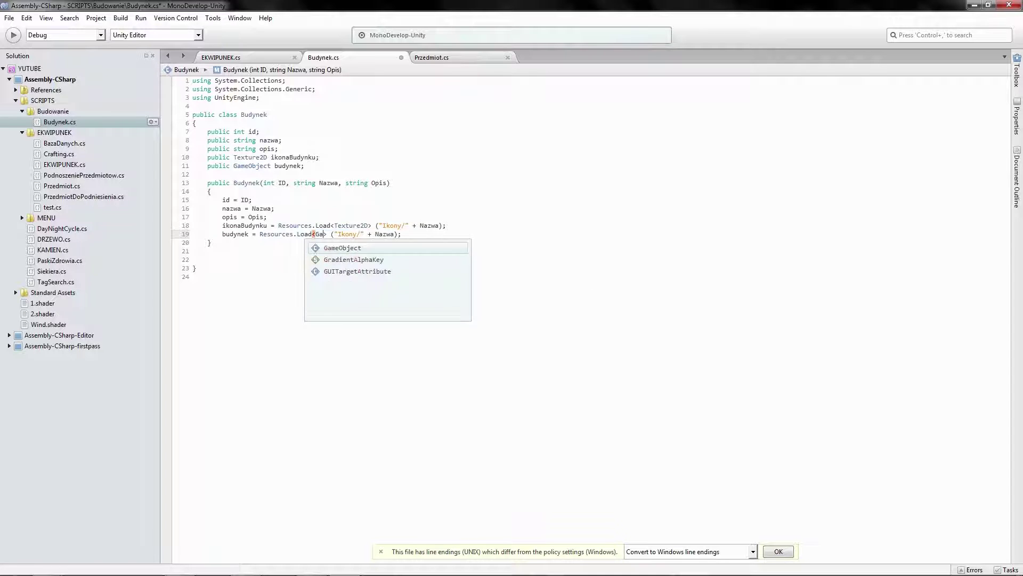
key("Return")
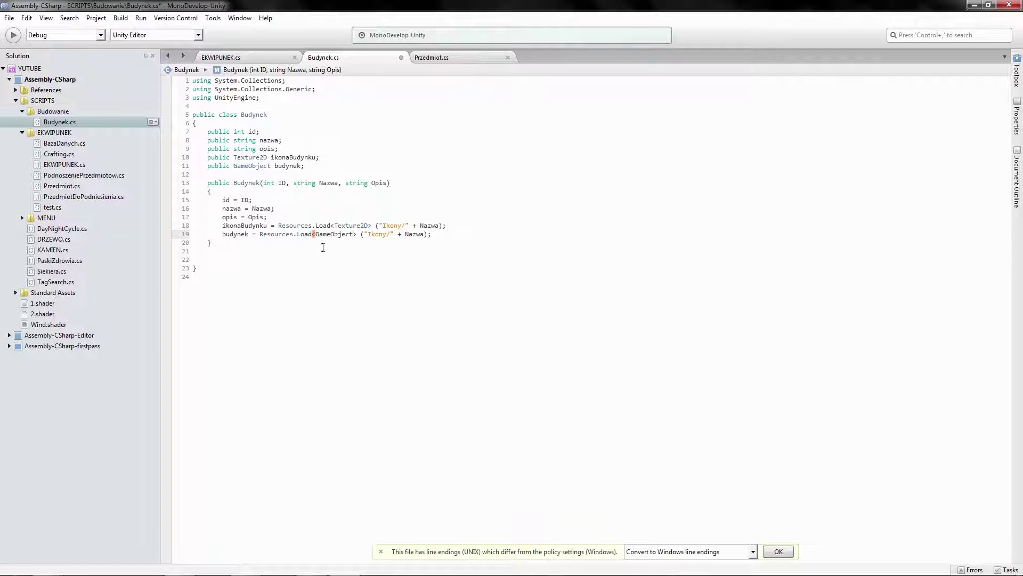
double_click(378, 234)
type("Prefa")
type("by")
Compare with Przedmiot.cs, then save Budynek.cs
left_click(440, 59)
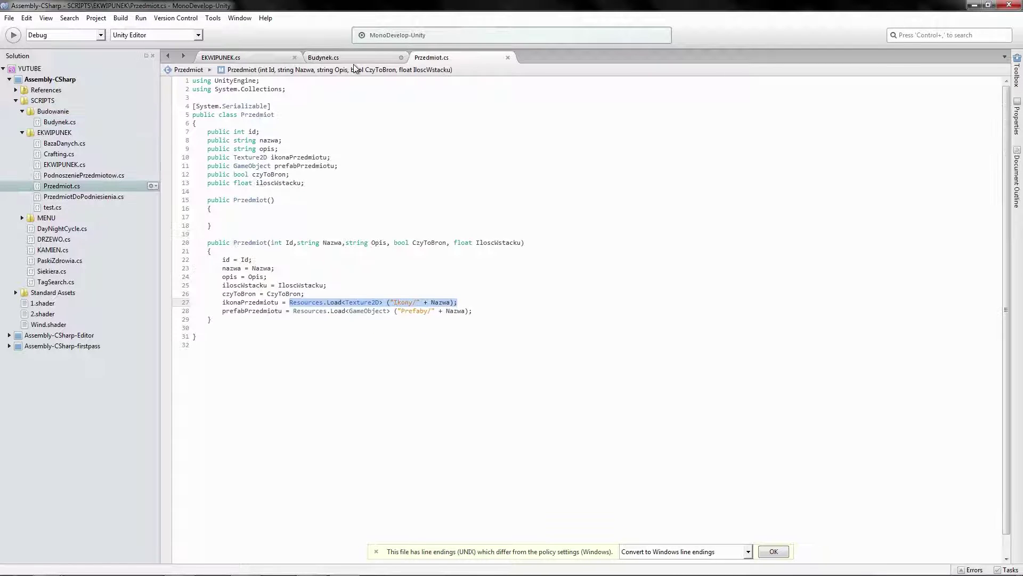
left_click(376, 56)
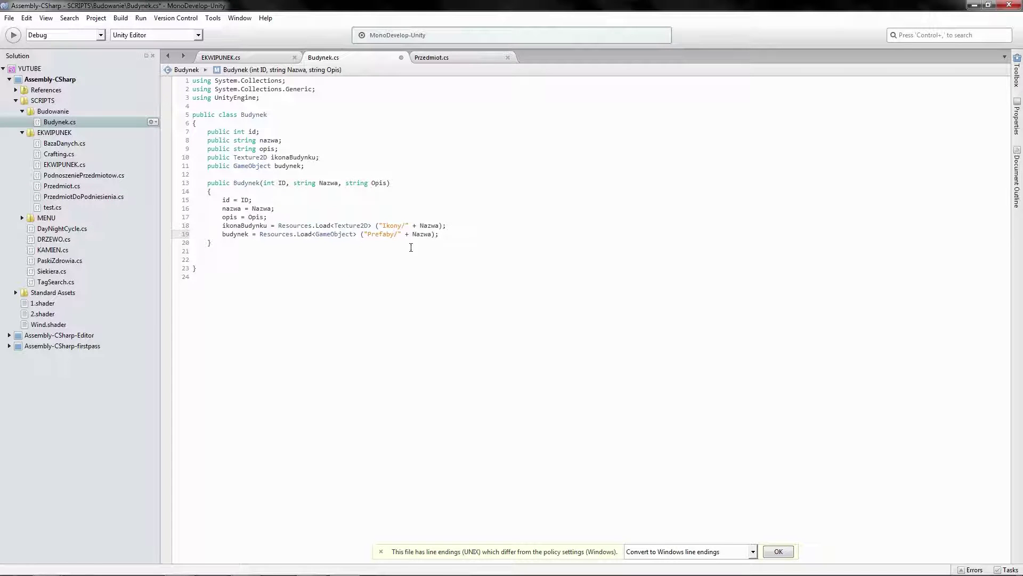
left_click(9, 18)
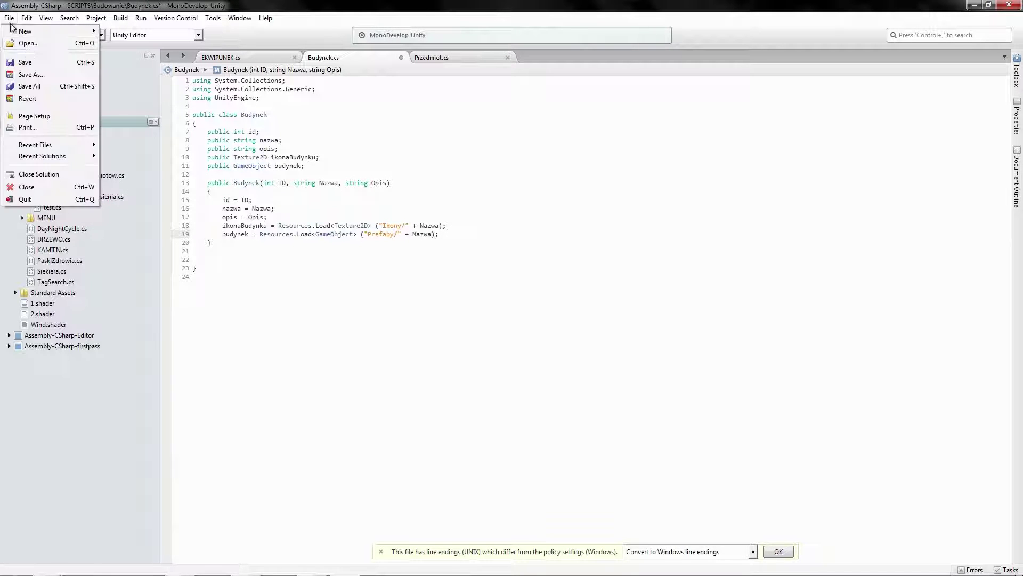
left_click(35, 70)
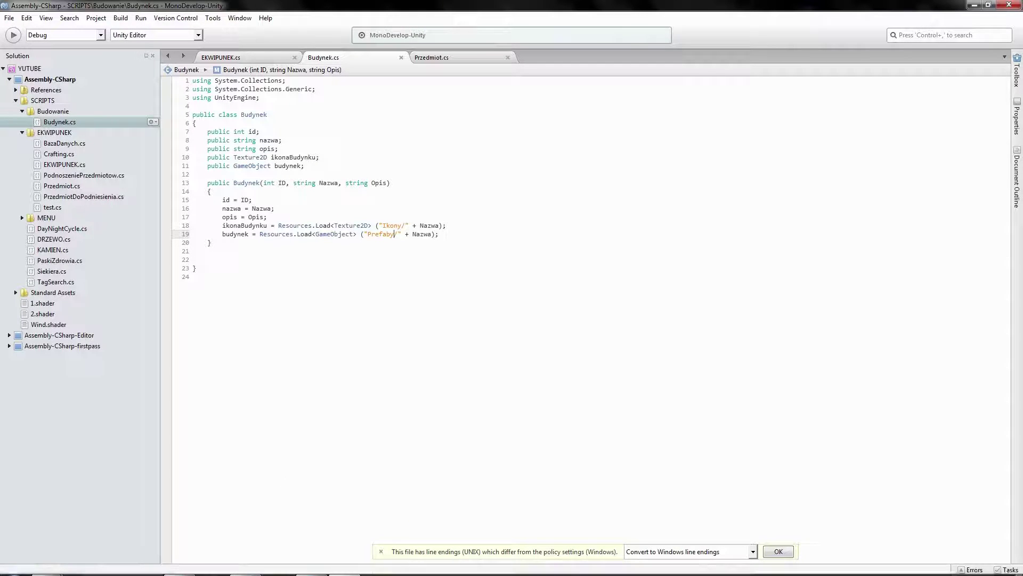
Open BazaDanych.cs from SCRIPTS/EKWIPUNEK in MonoDevelop
key("alt+Tab")
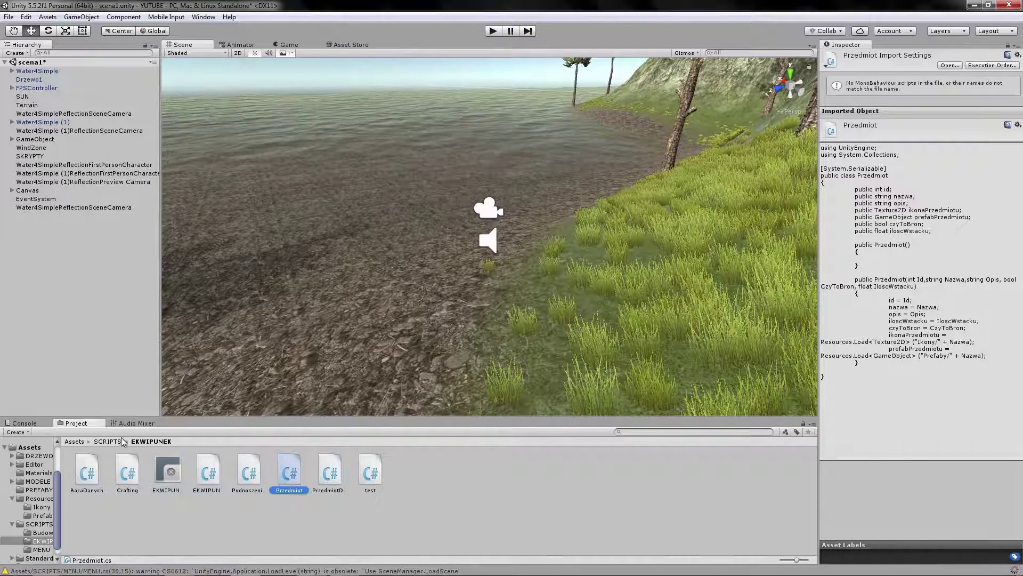
left_click(109, 442)
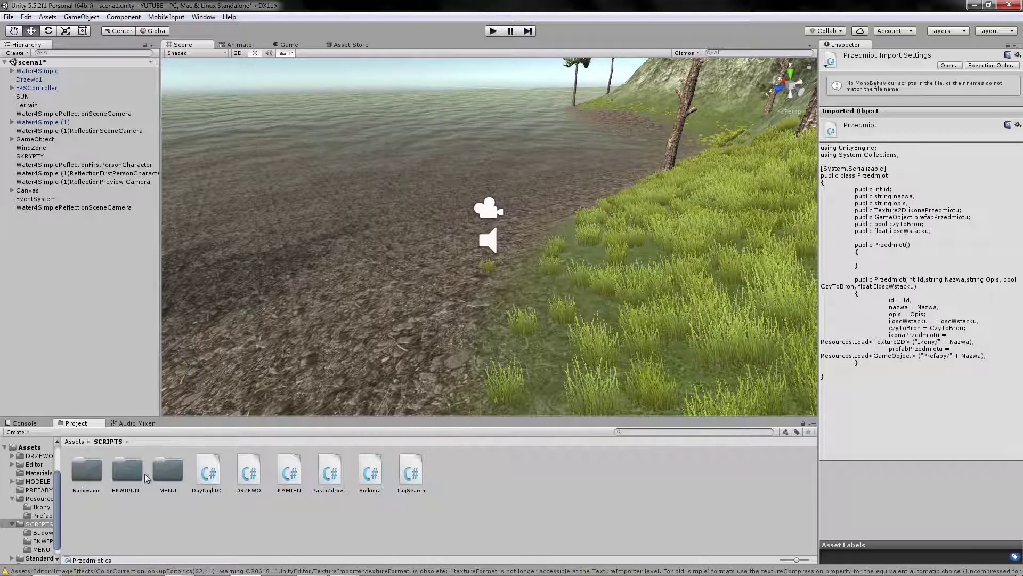
double_click(127, 469)
left_click(73, 473)
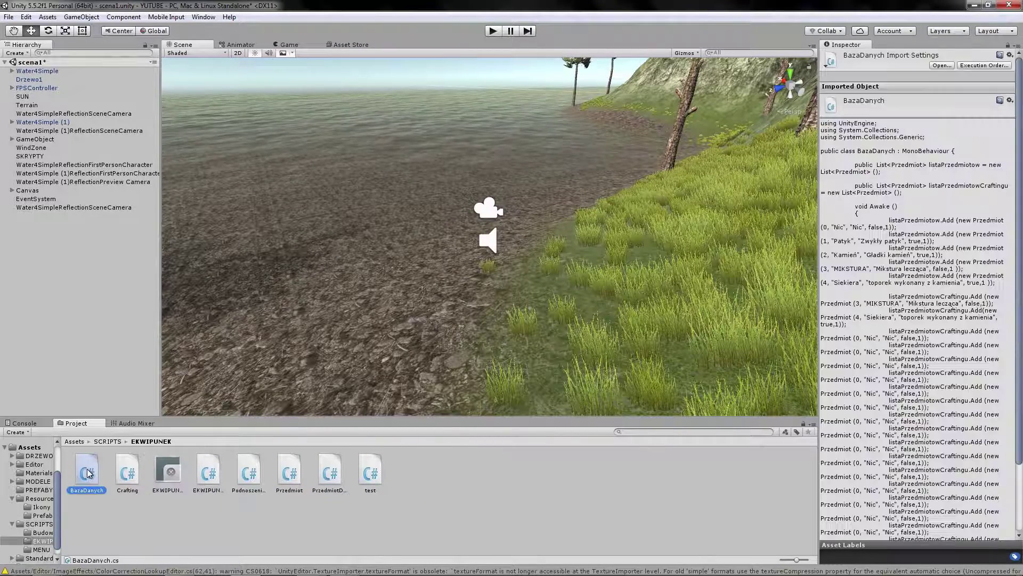
left_click(338, 570)
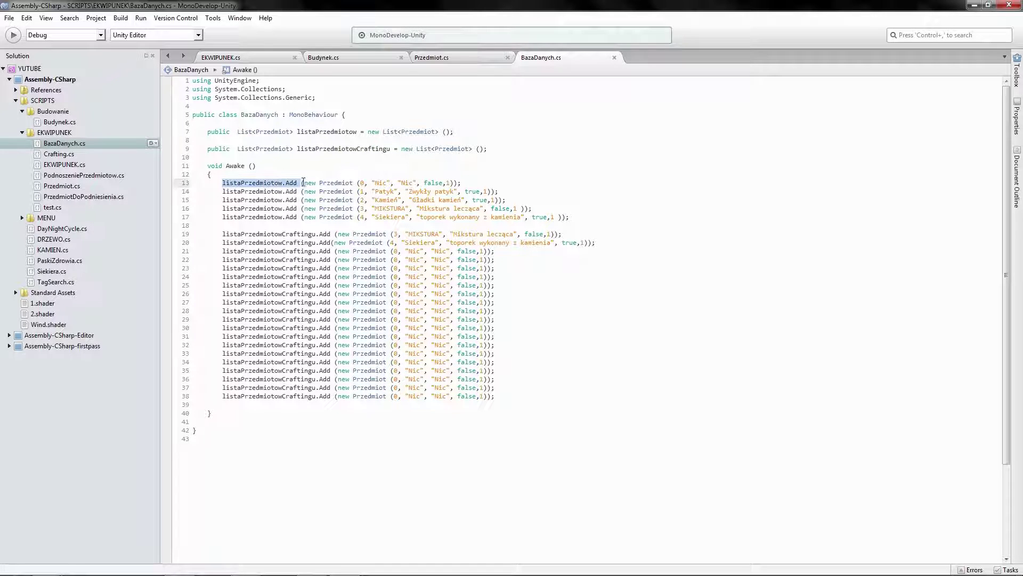
Review the Przedmiot entries such as Kamień in BazaDanych's Awake, then return to Unity
mouse_move(220, 181)
left_mouse_down()
mouse_move(462, 183)
mouse_move(420, 208)
left_mouse_up()
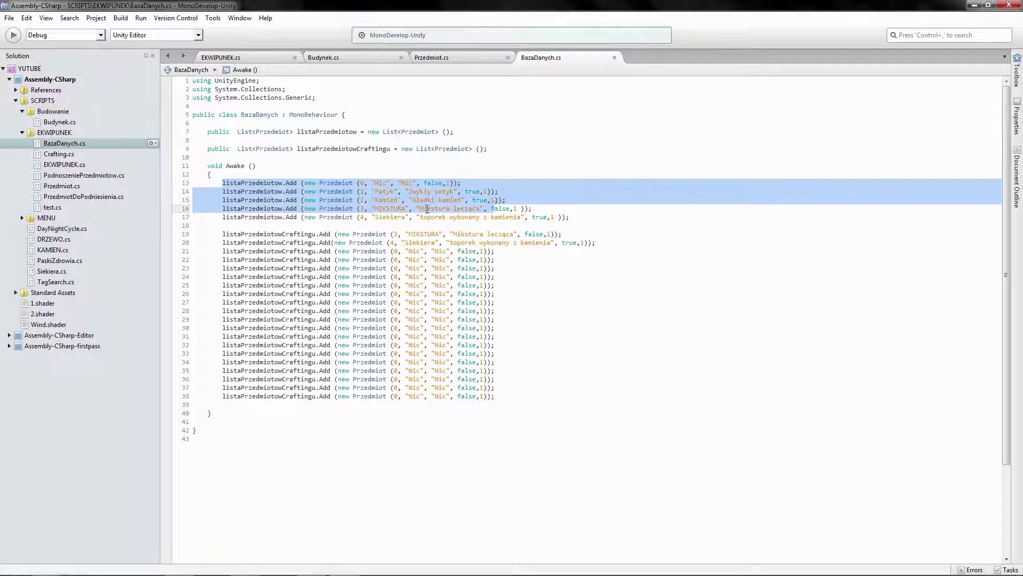
left_click(420, 208)
double_click(386, 200)
type("kamień")
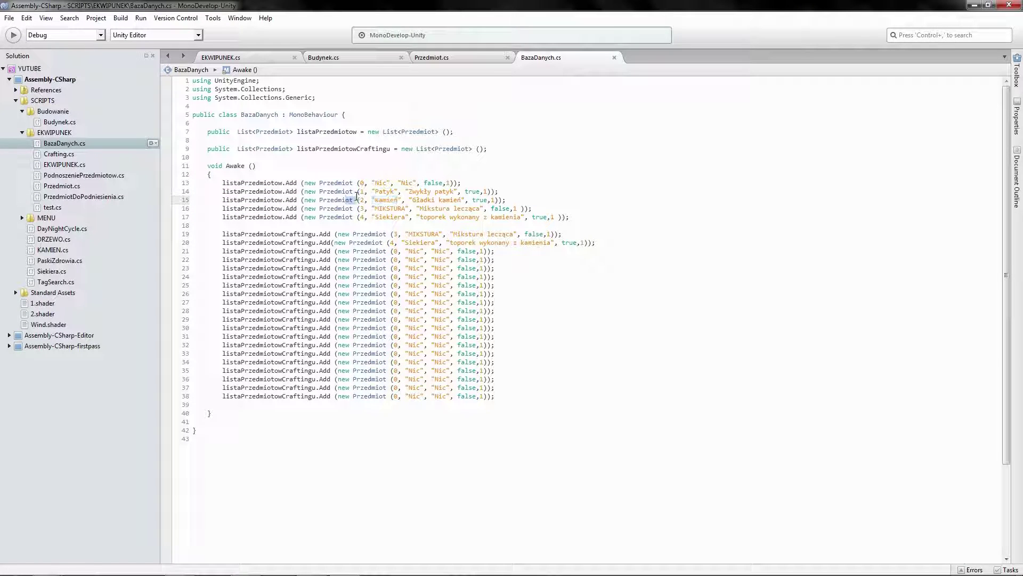
left_click(363, 202)
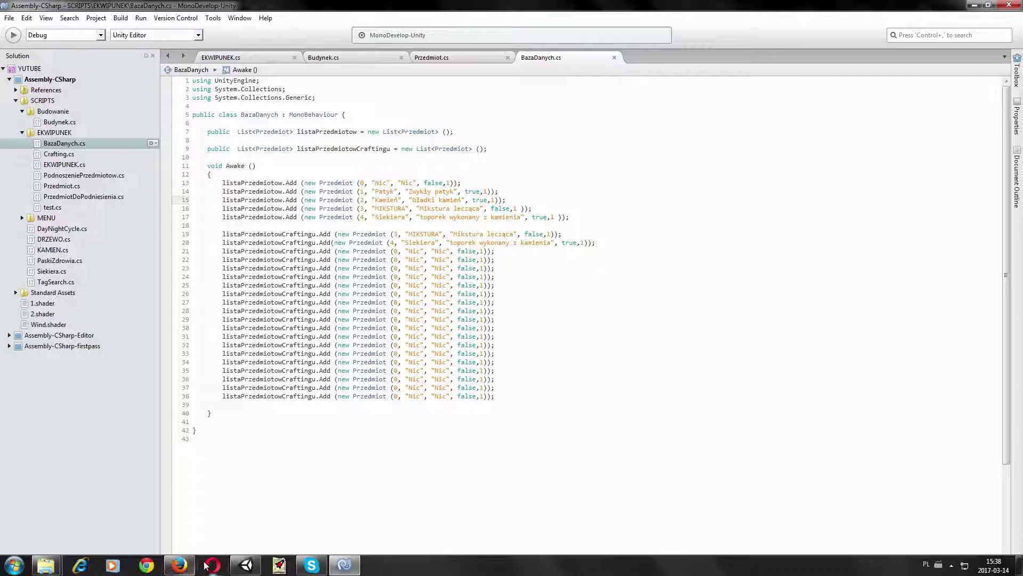
left_click(237, 564)
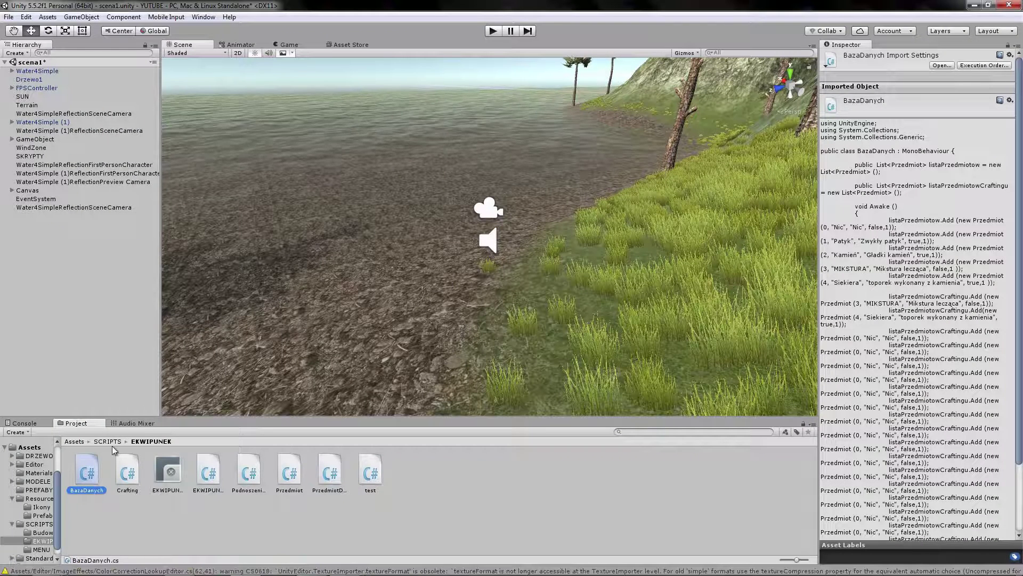
Add a new C# script named BazaBudynkow inside SCRIPTS/Budowanie
double_click(96, 471)
right_click(206, 490)
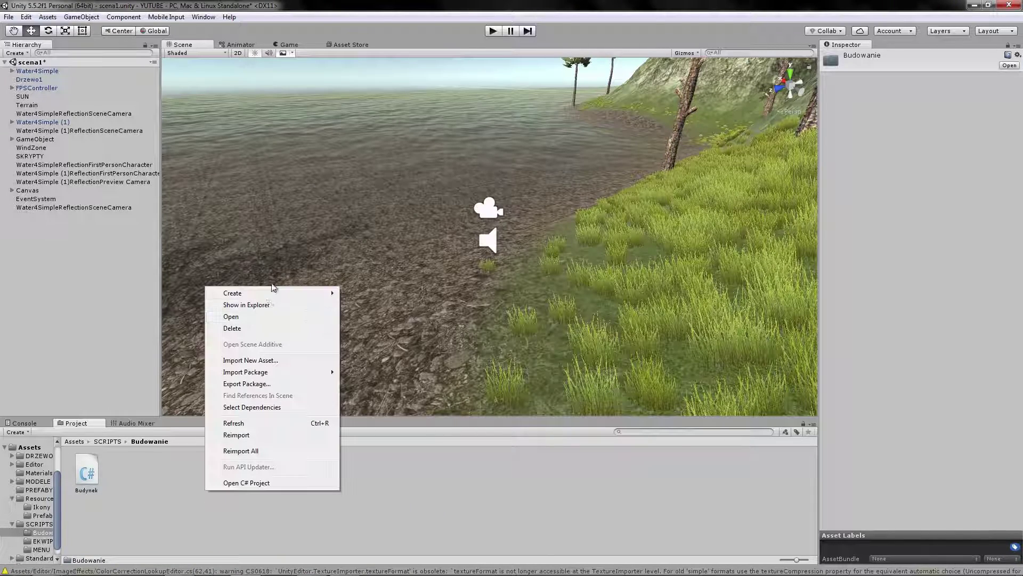
mouse_move(267, 294)
left_click(421, 24)
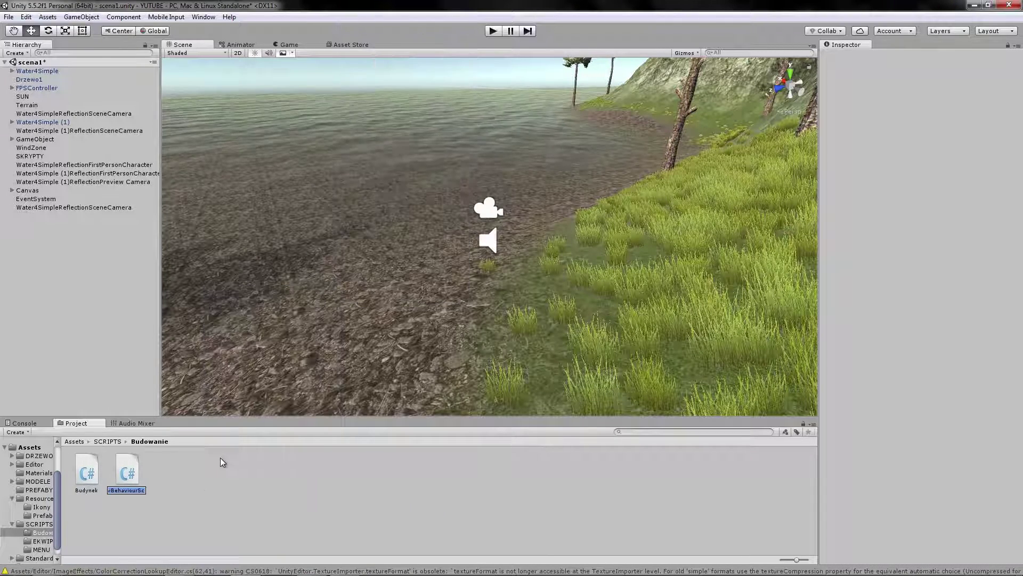
type("Baza")
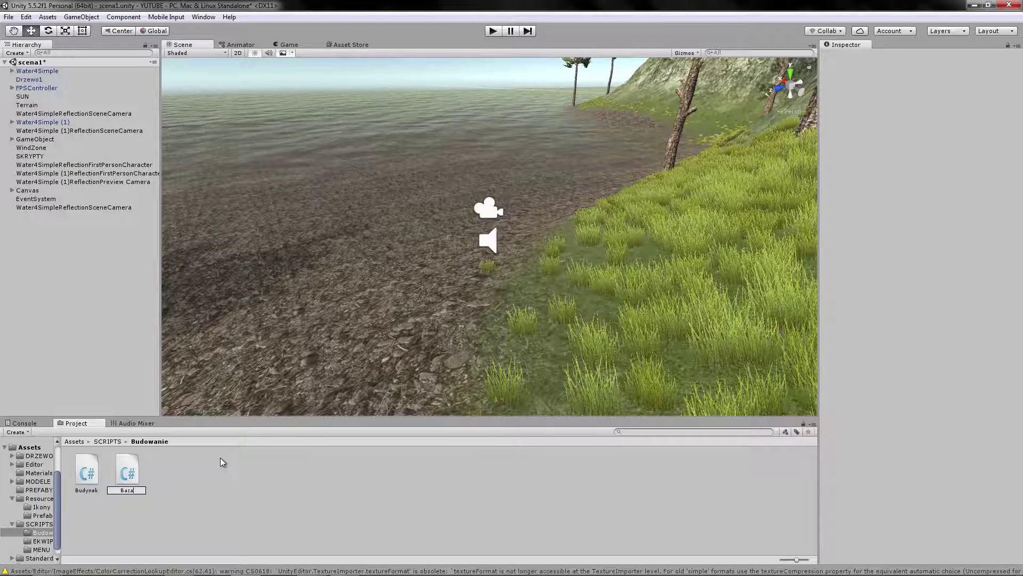
type("Budynkow")
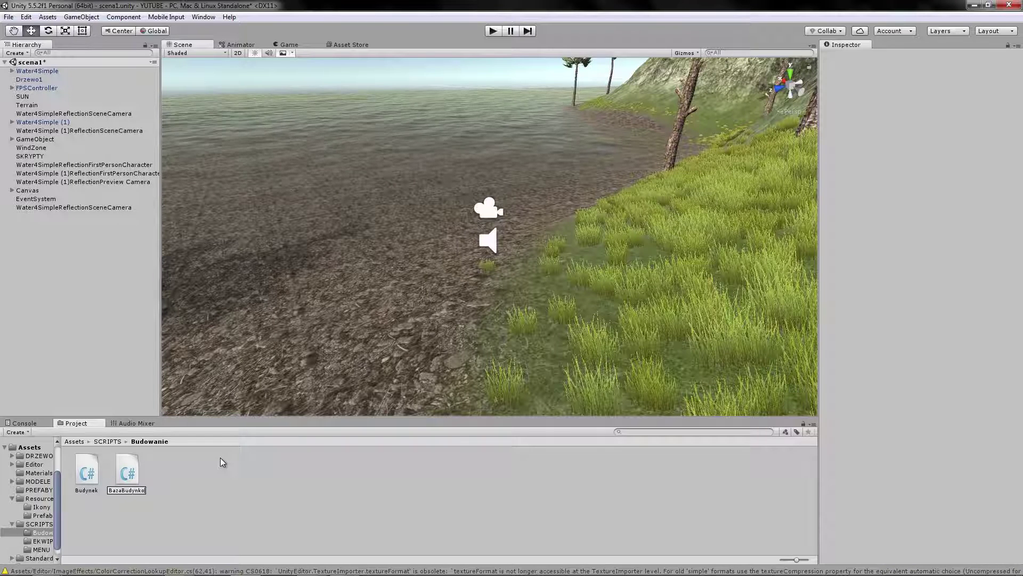
key("Return")
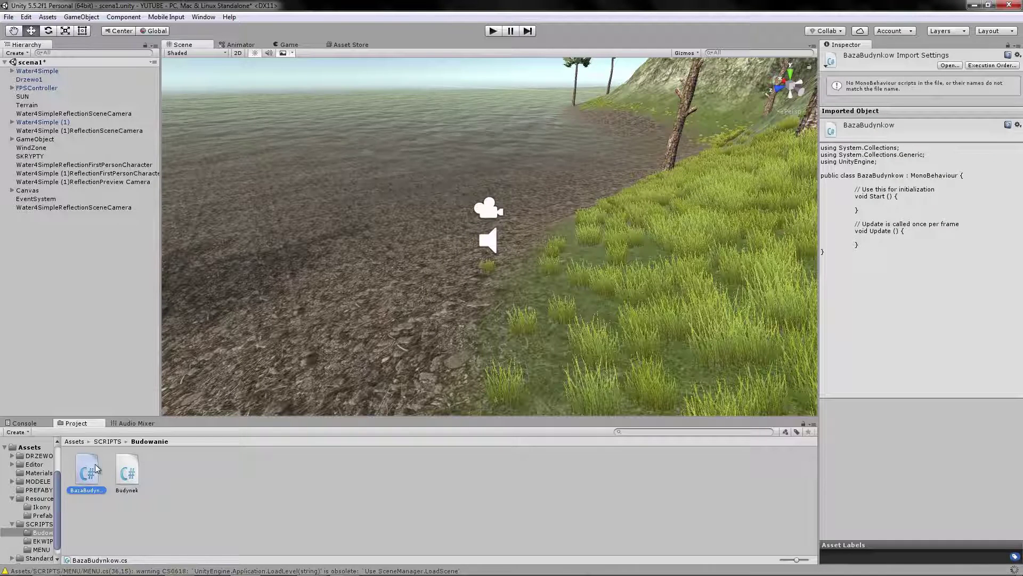
Open BazaBudynkow.cs and delete its Start and Update methods
double_click(96, 468)
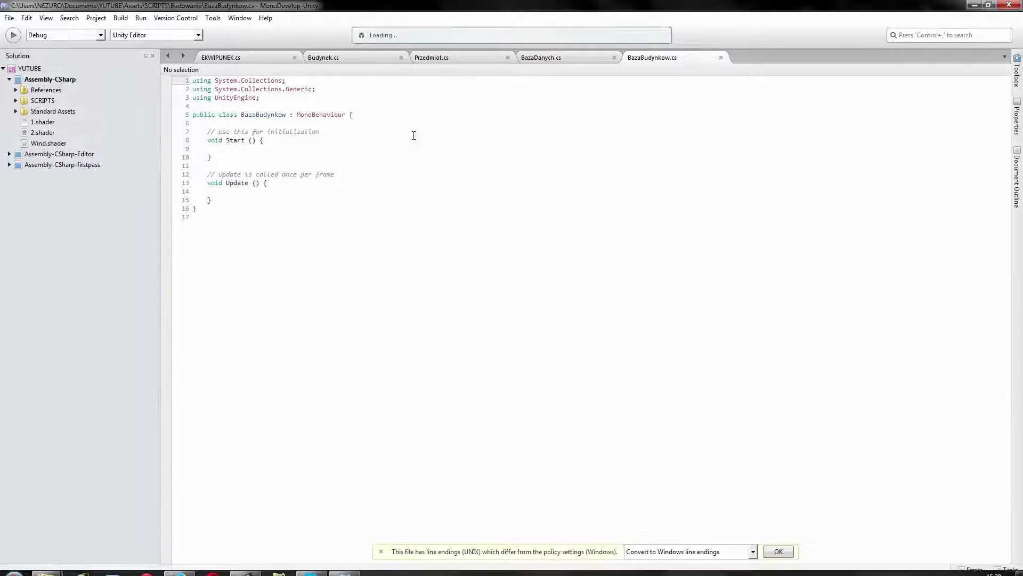
left_click(234, 193)
left_click_drag(213, 200, 205, 131)
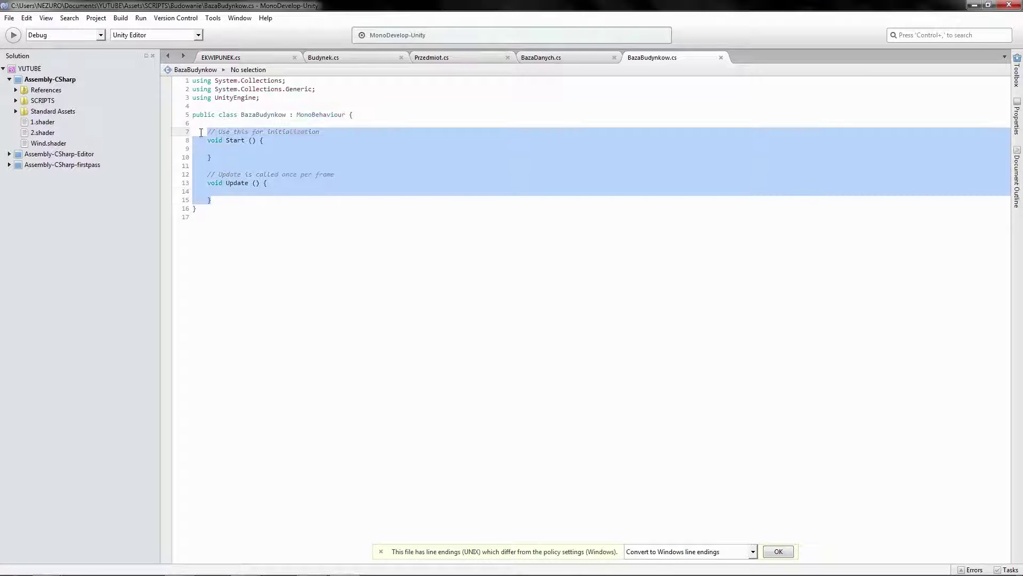
key("BackSpace")
Declare public List<Budynek> listaBudynkow = new List<Budynek>();
type("public")
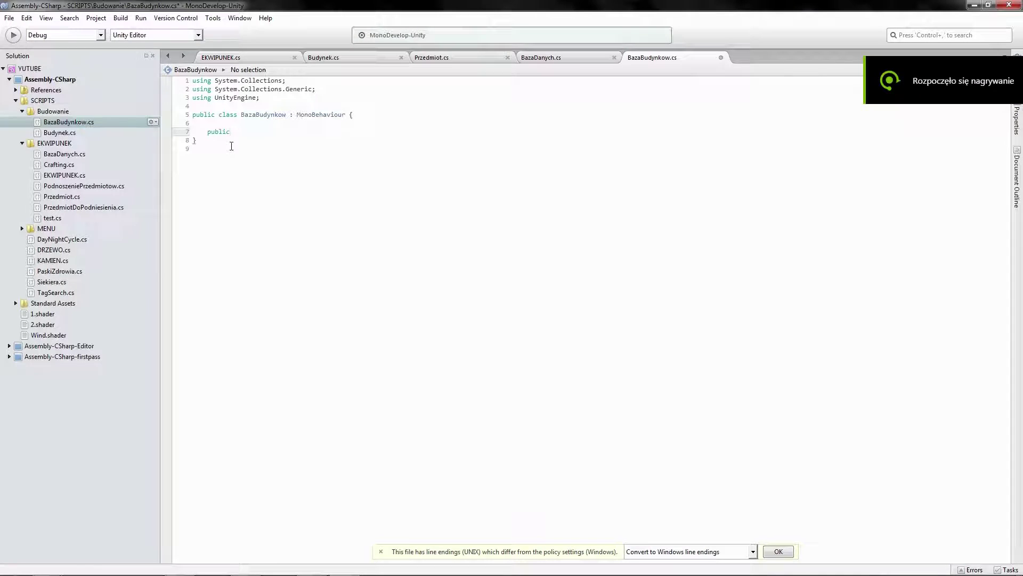
type(" list")
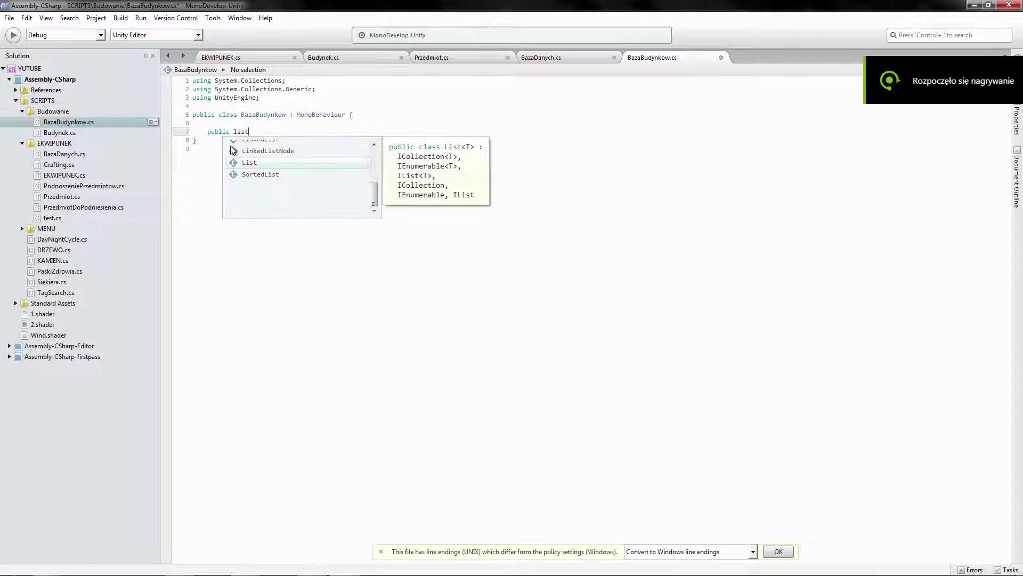
type("<")
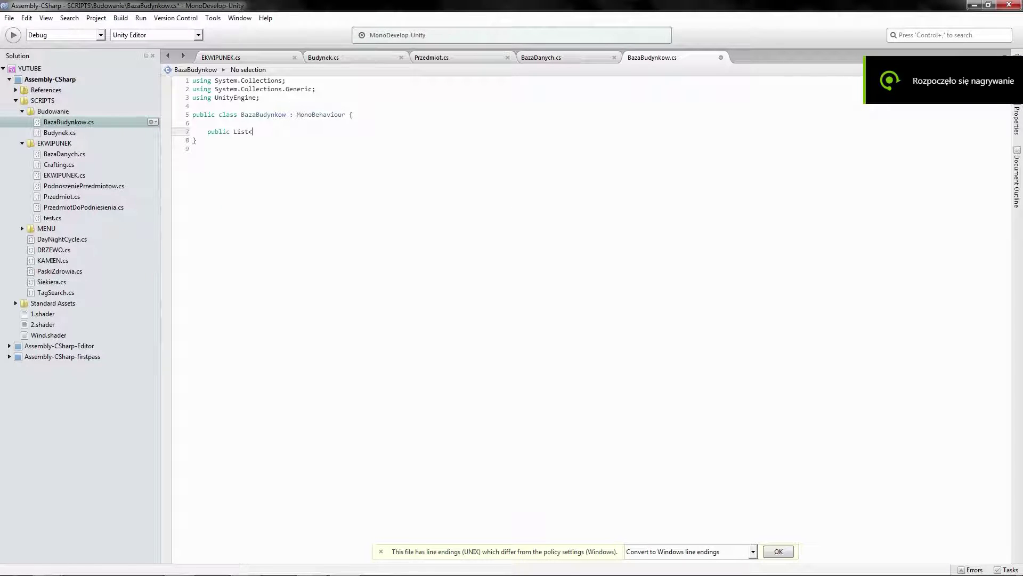
type("Bu")
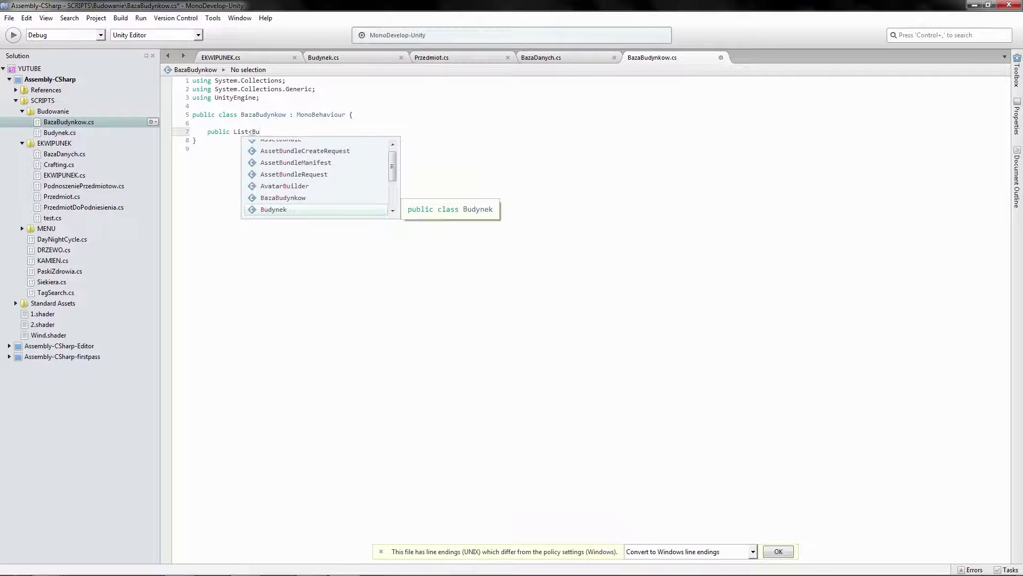
key("Return")
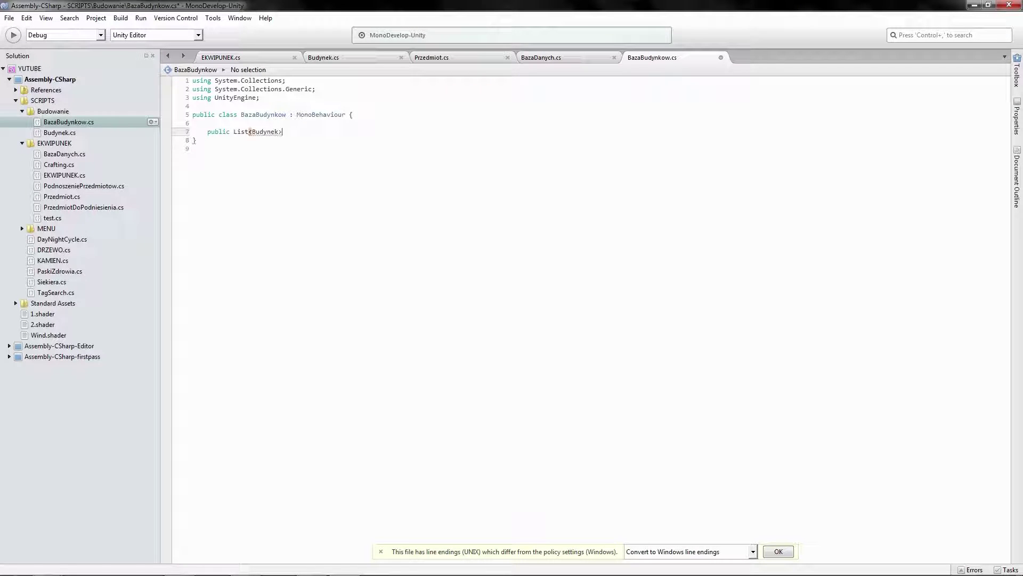
type("> ")
type("lis")
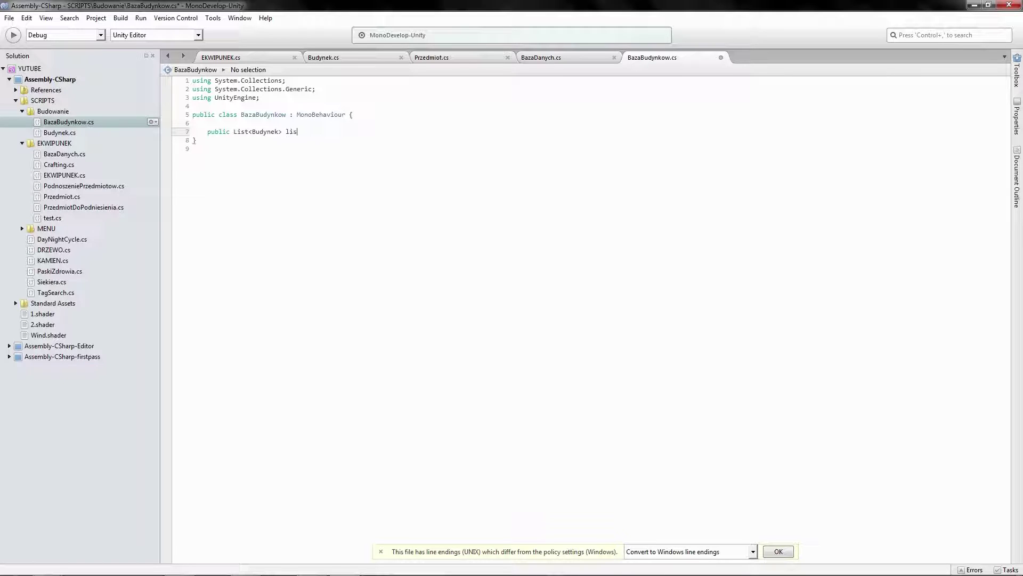
type("taBu")
type("dynkow = ")
type("new Li")
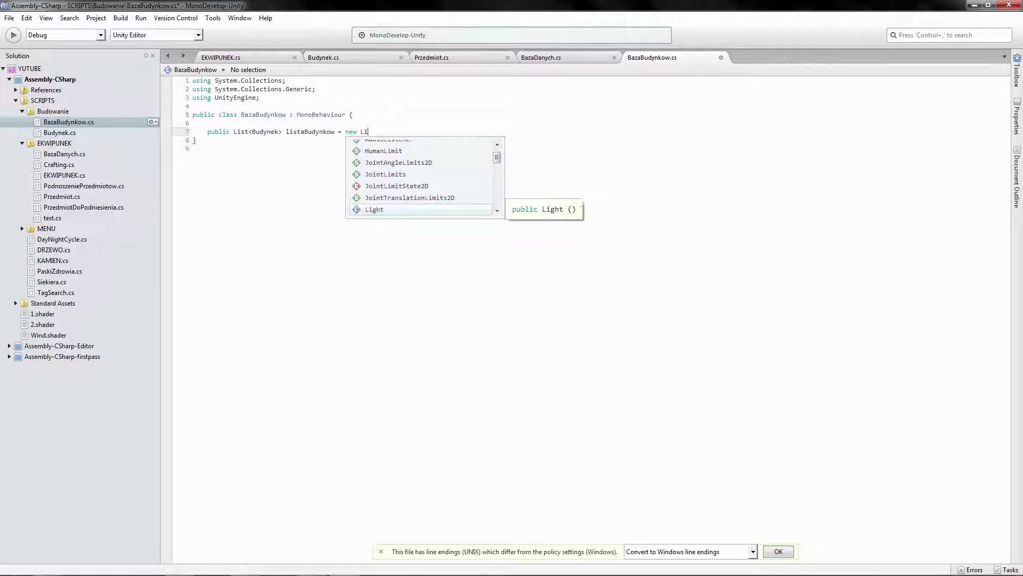
type("st")
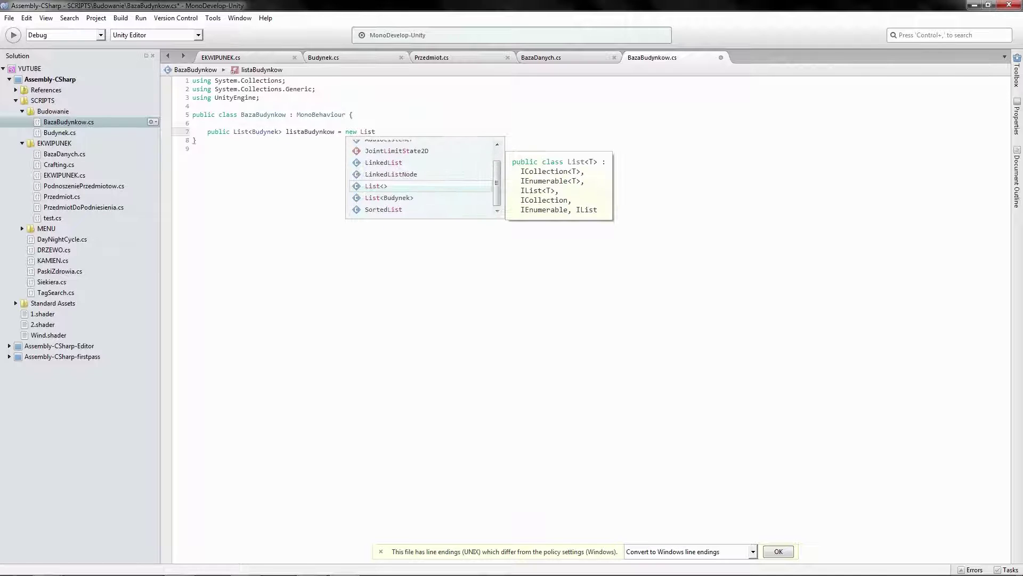
key("Down")
key("Return")
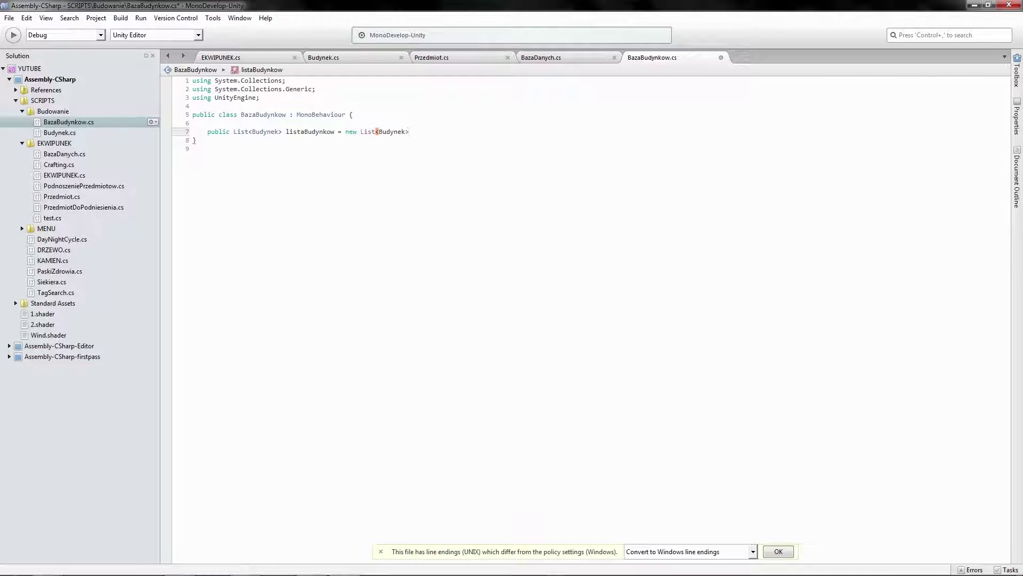
type(" ();")
key("Return")
key("Return")
key("Return")
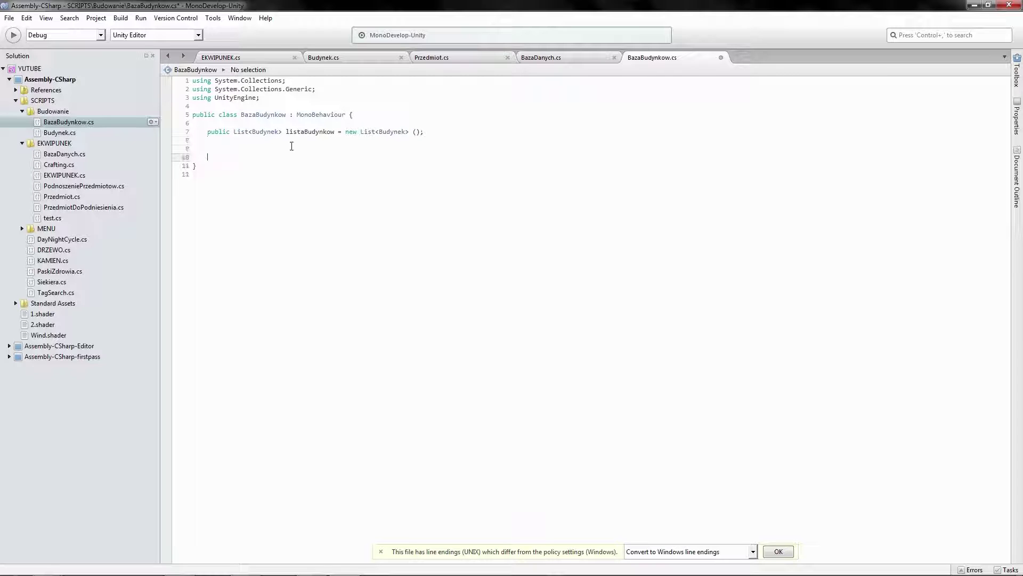
Write an empty void Awake() { } method below the listaBudynkow field
type("vo")
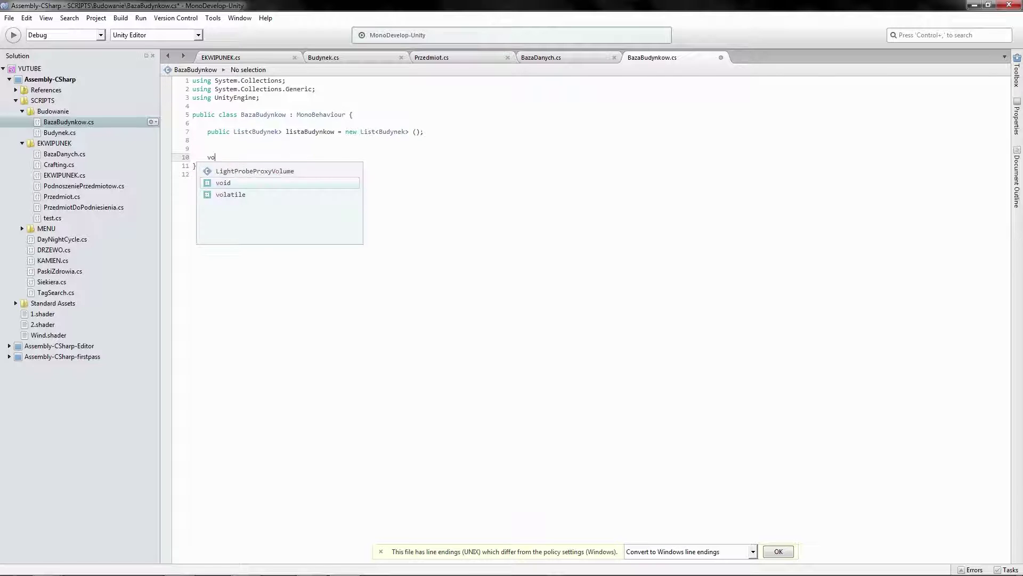
type("id Awake")
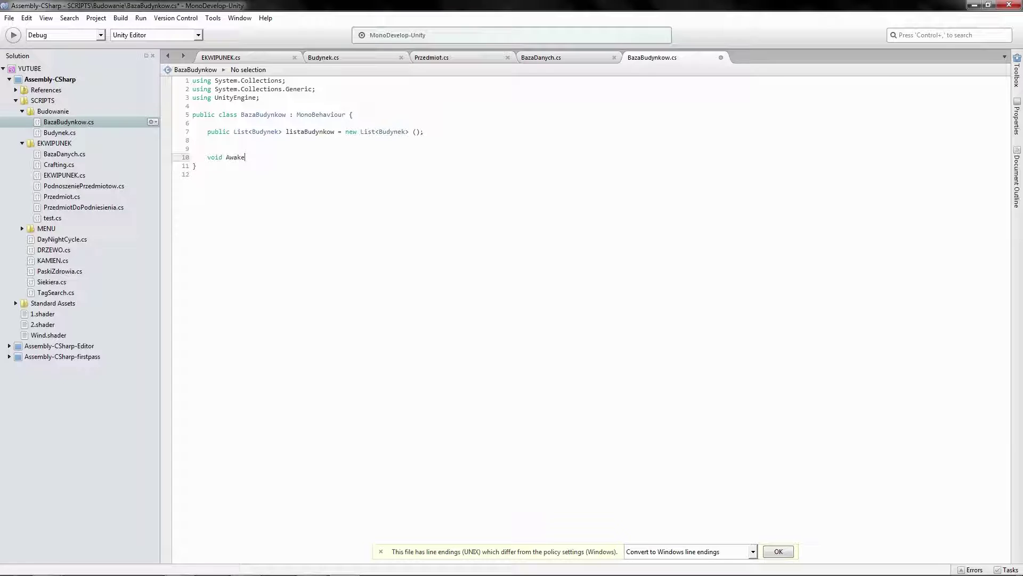
type("()")
key("Return")
type("{")
key("Return")
key("Return")
type("}")
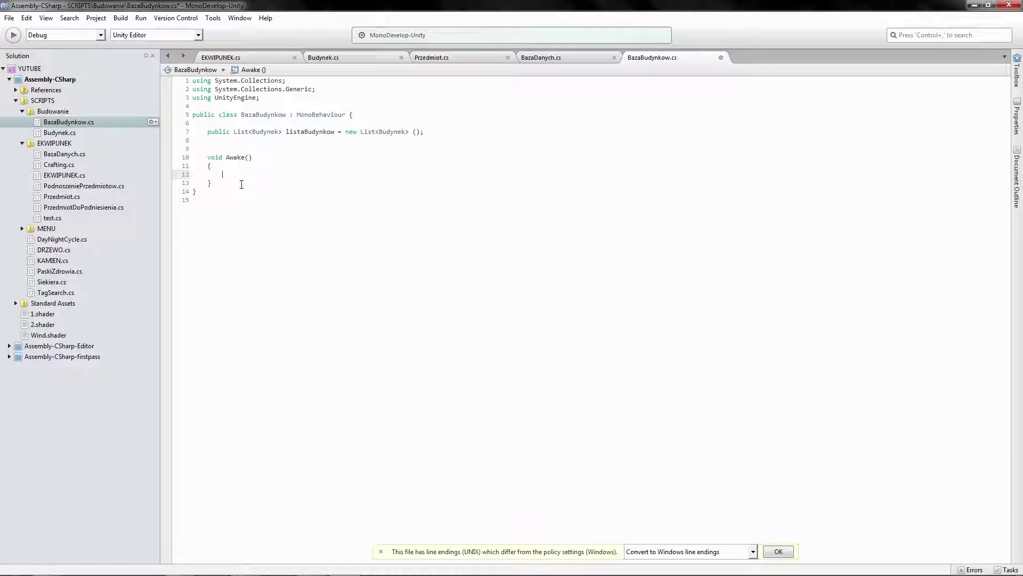
left_click(243, 155)
left_click_drag(243, 155, 207, 154)
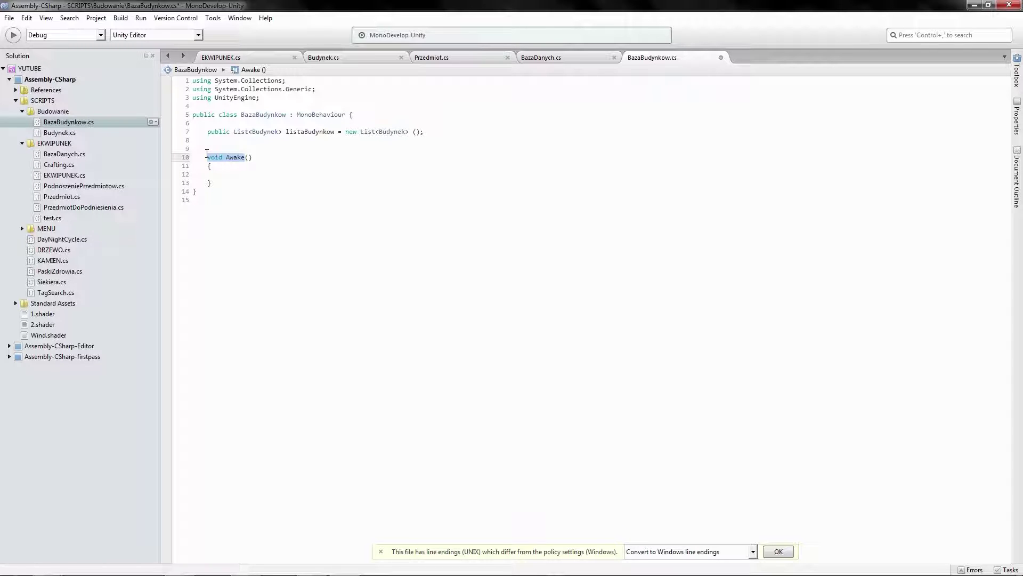
left_click(247, 158)
key("Down")
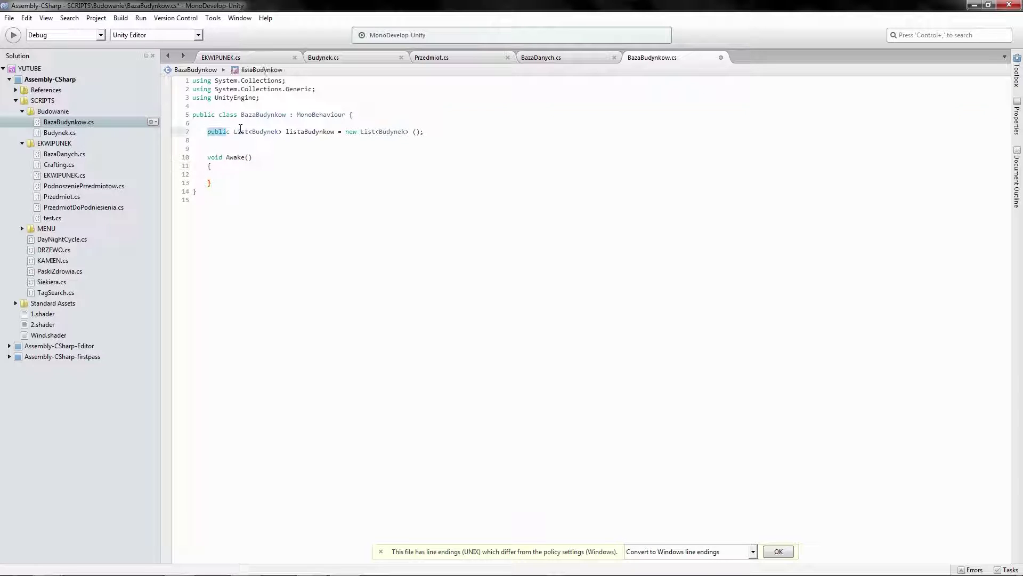
triple_click(209, 131)
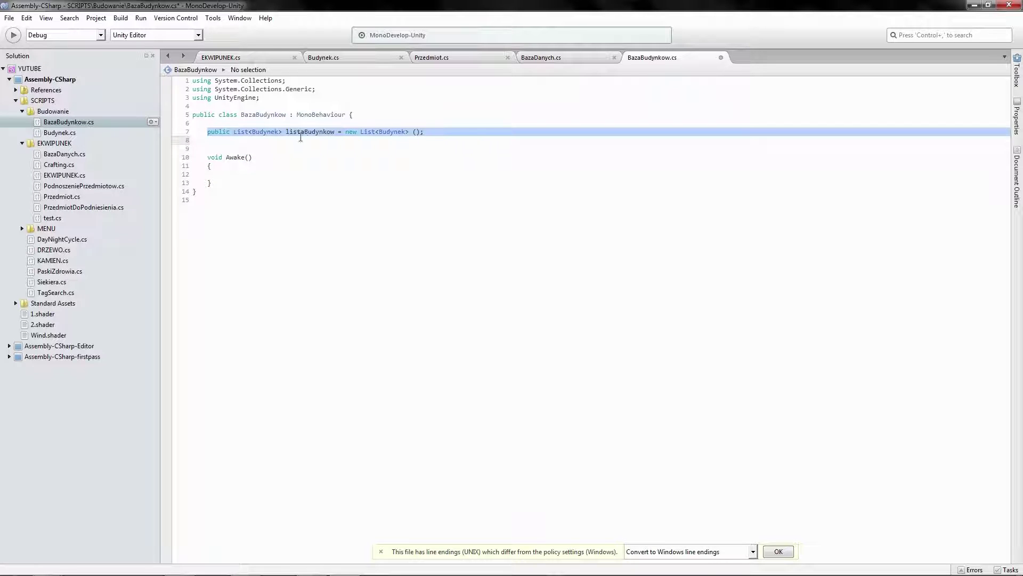
left_click(222, 174)
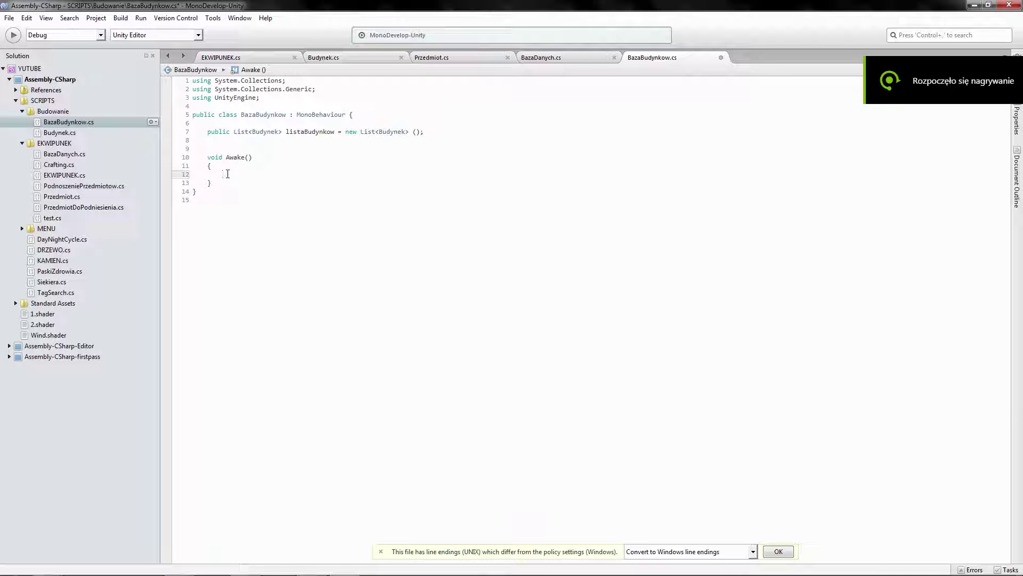
In Awake, add listaBudynkow.Add(new Budynek(0, "Ściana", "Prosta Ściana"));
type("lista")
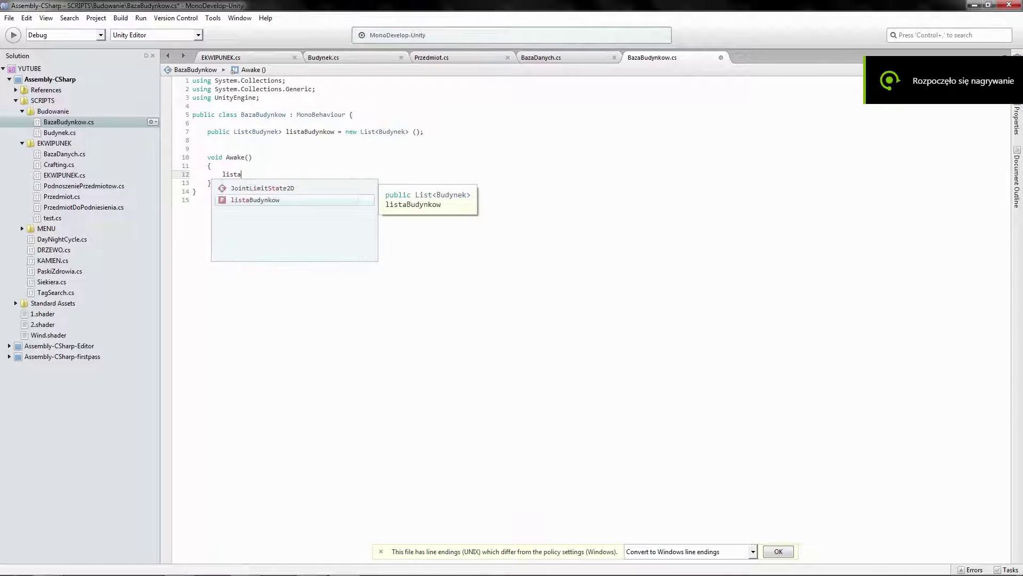
type("Budynkow.")
key("Return")
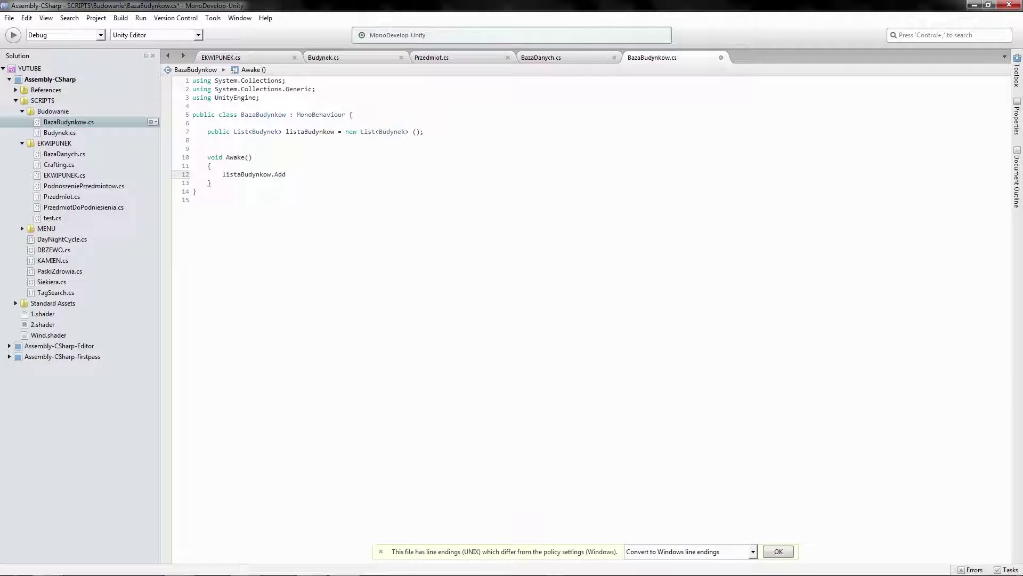
type("(n")
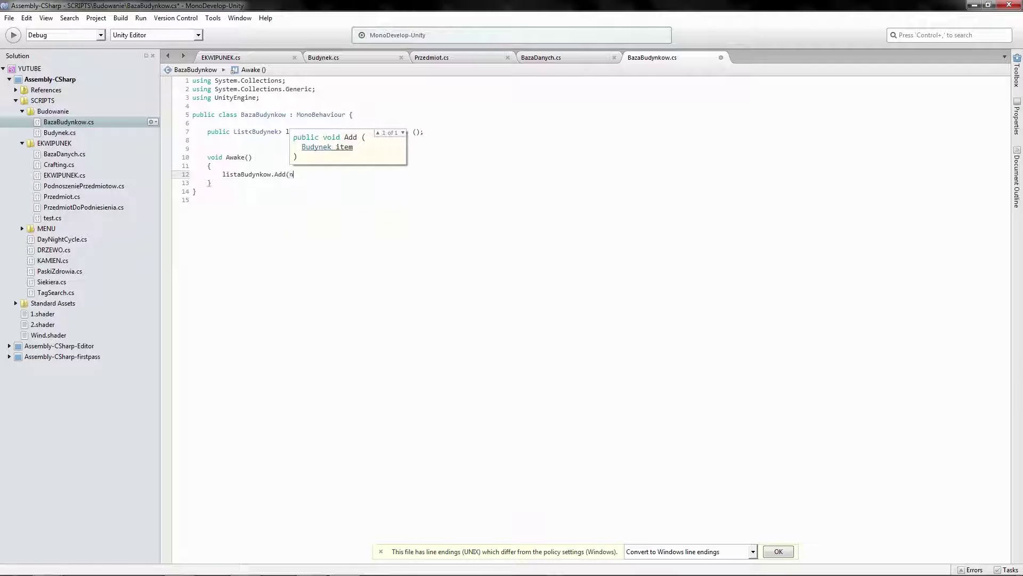
type("ew B")
type("d")
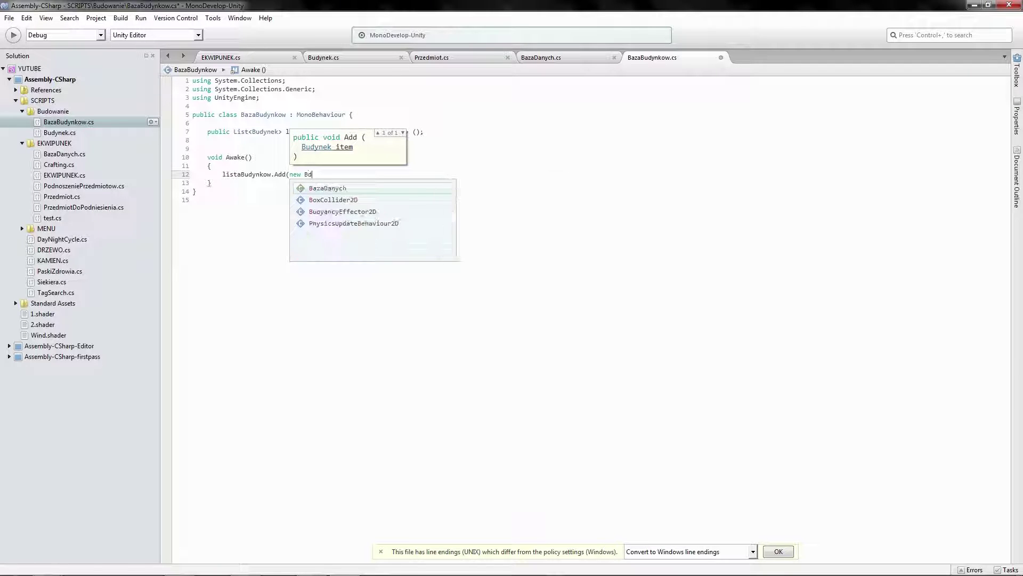
key("BackSpace")
type("udy")
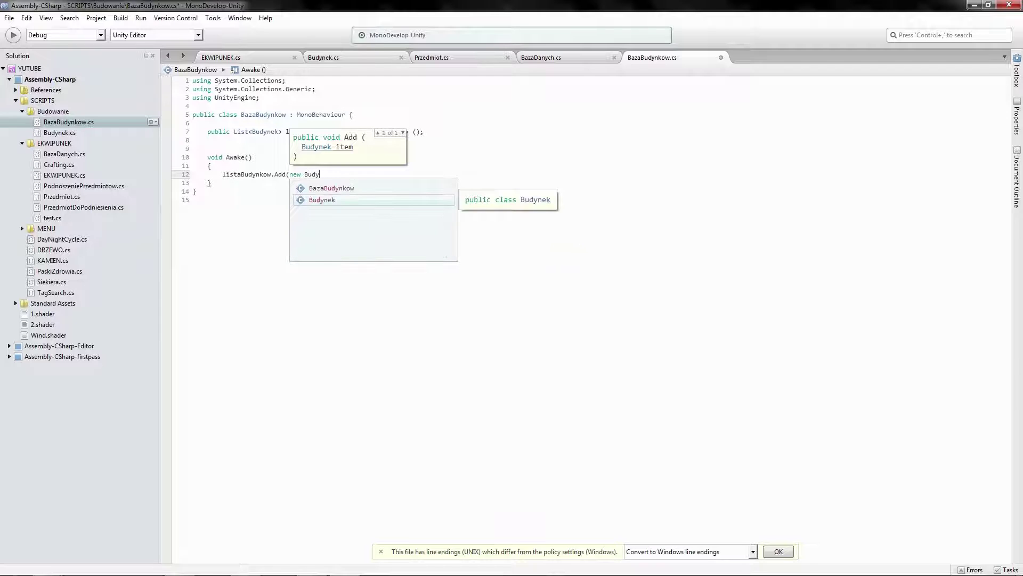
key("Return")
type("(")
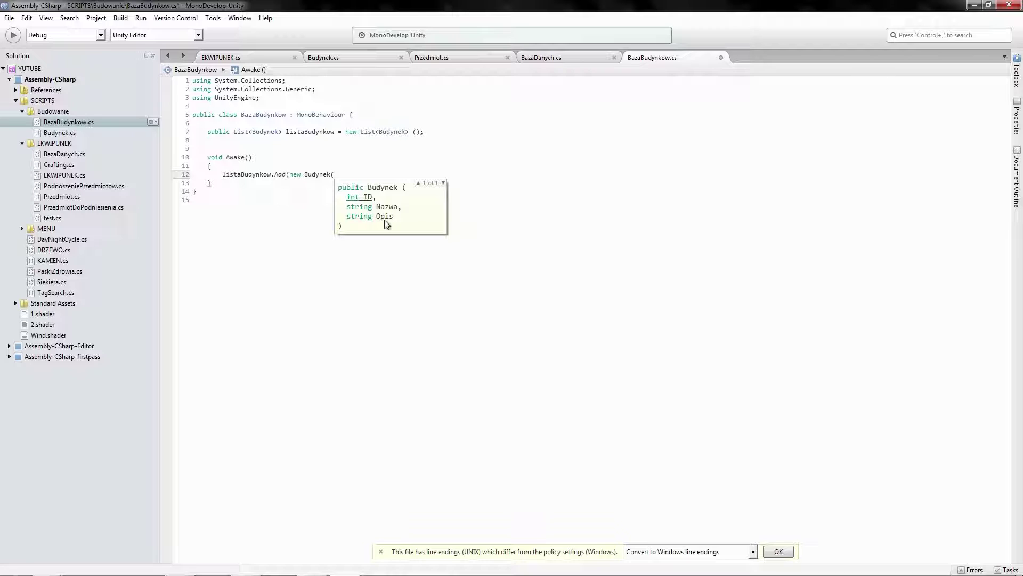
type("0")
type(",")
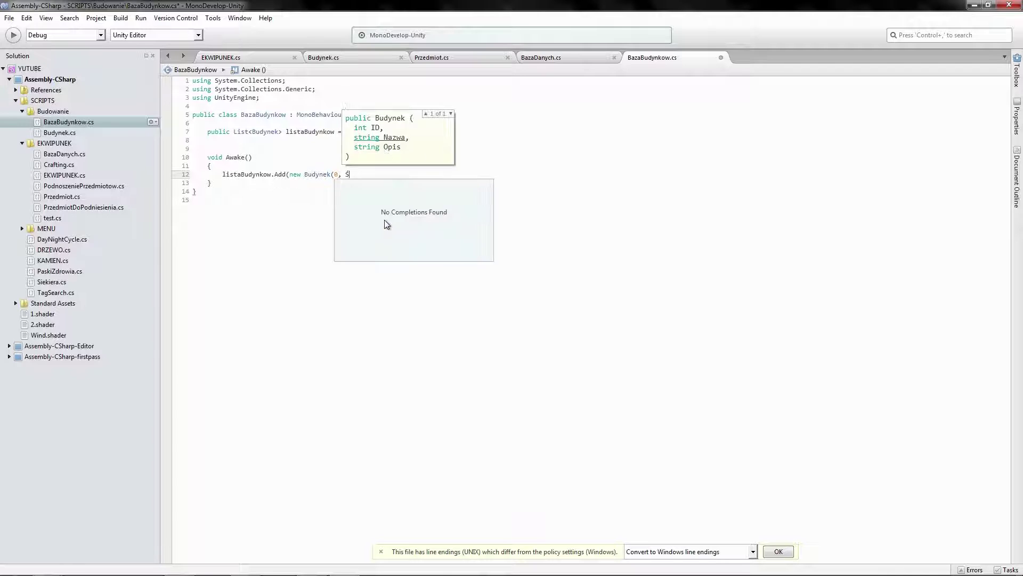
type("Ściana")
key("Escape")
left_click(346, 174)
type("\"")
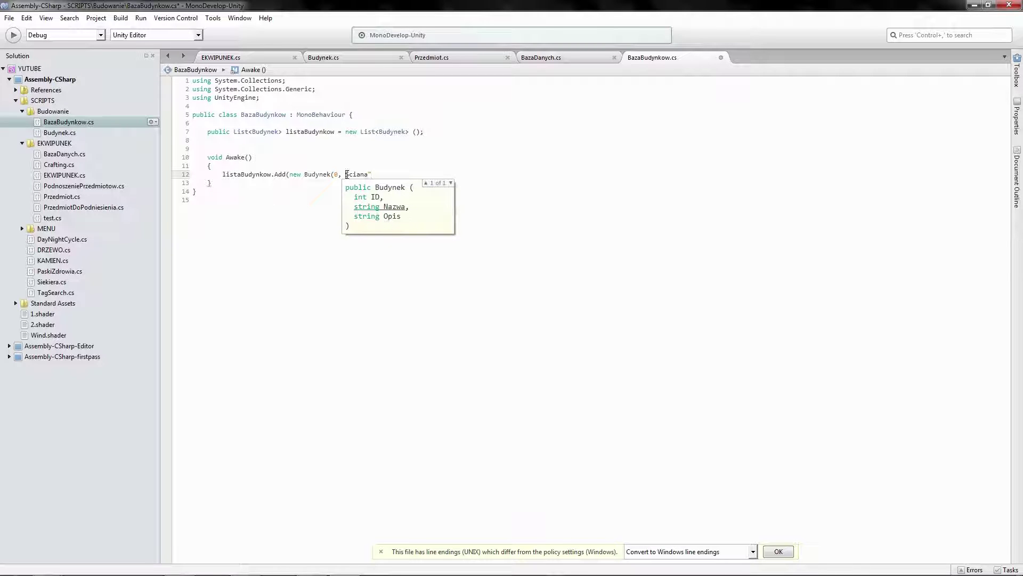
left_click(378, 175)
type("\", \"")
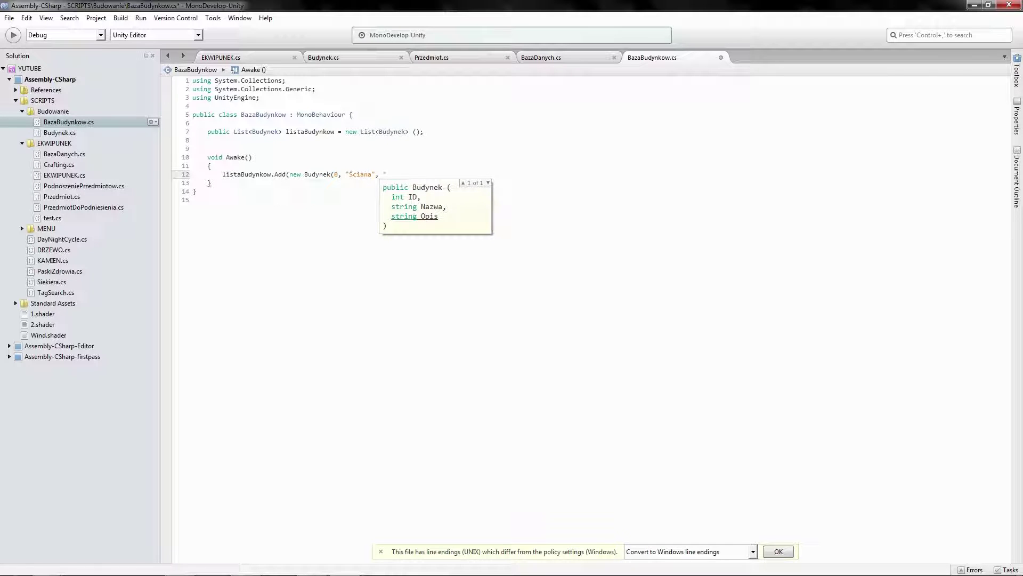
type("Prosta")
type(" Ściaan")
key("BackSpace")
key("BackSpace")
type("na\"")
type(")")
key("BackSpace")
type(")")
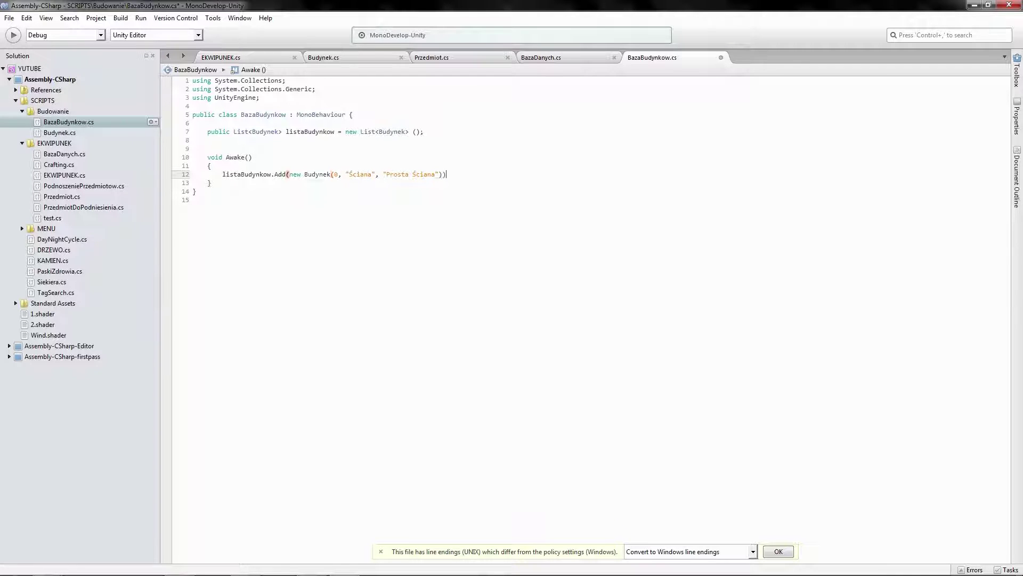
type(";")
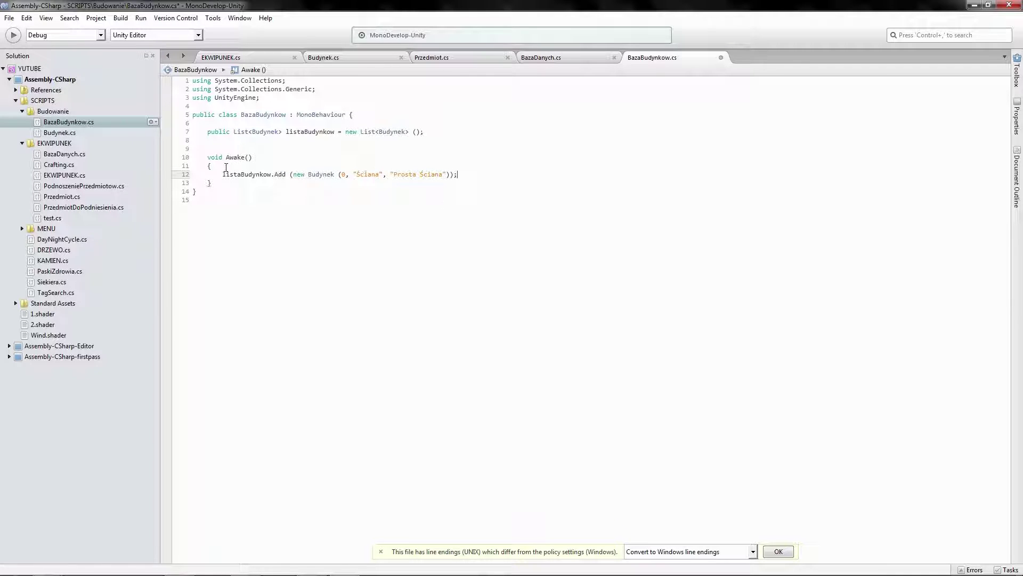
Duplicate the Add line twice below it
left_click_drag(223, 173, 463, 174)
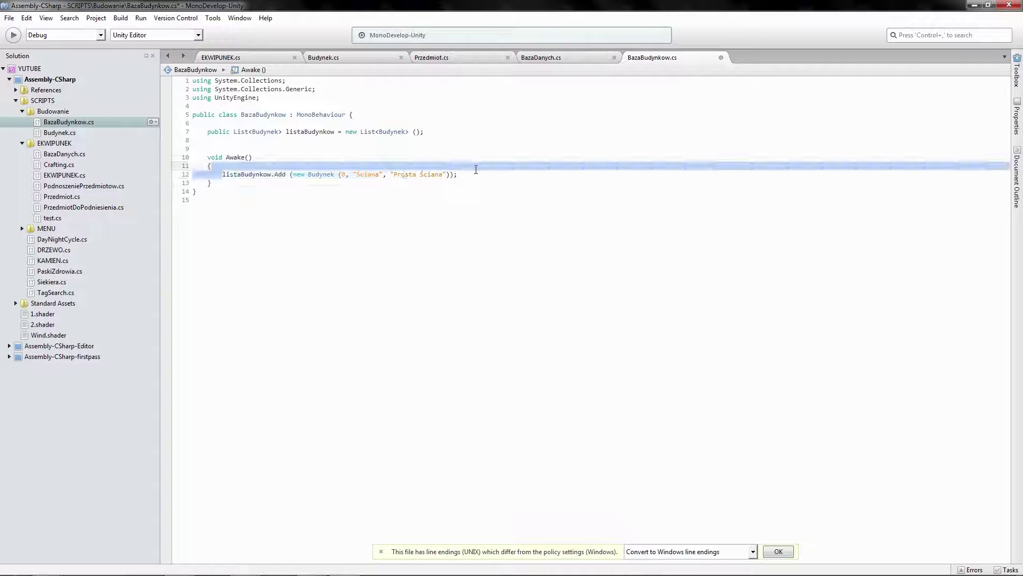
key("ctrl+c")
left_click(463, 173)
key("Return")
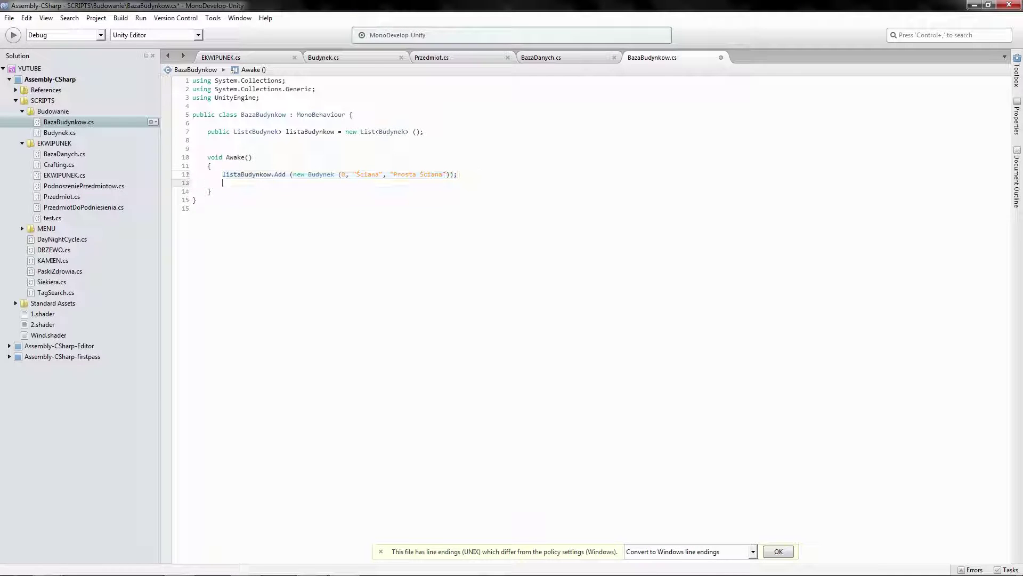
key("ctrl+v")
key("Return")
key("ctrl+v")
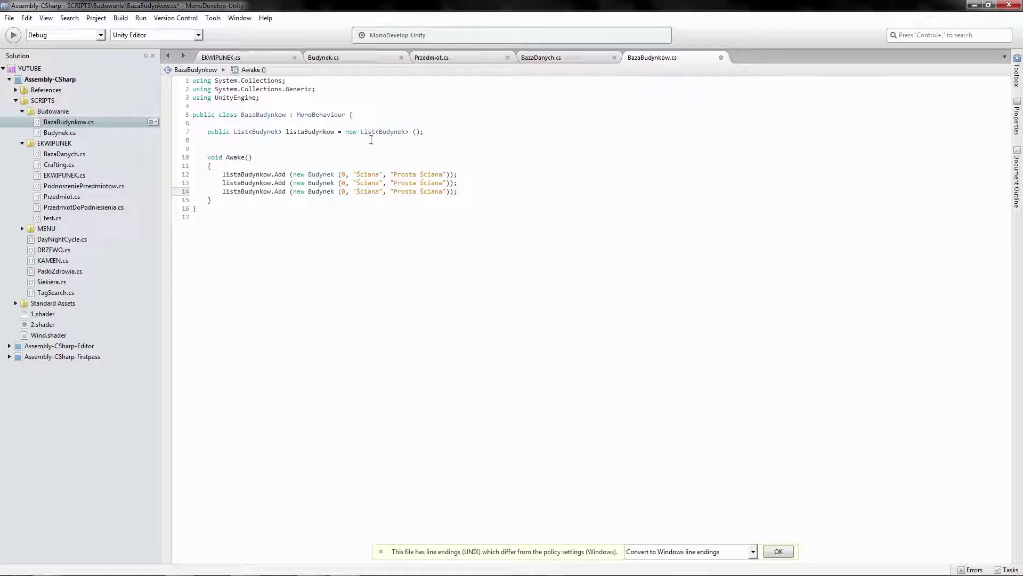
Give the copies IDs 1 and 2; rename entry 1 to 'Dach' with description word 'Zwykły'
double_click(344, 183)
type("1")
double_click(343, 191)
type("2")
double_click(366, 183)
type("Dach")
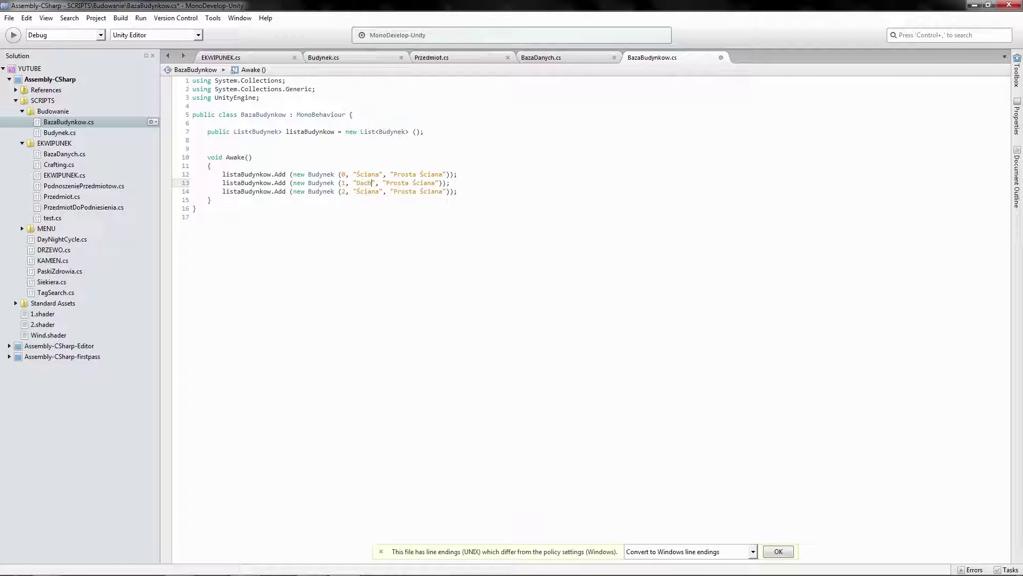
double_click(397, 183)
type("Zwy")
type("kły")
Rename entry 2 to 'Filar' with description 'Podpora', then save the script
double_click(369, 192)
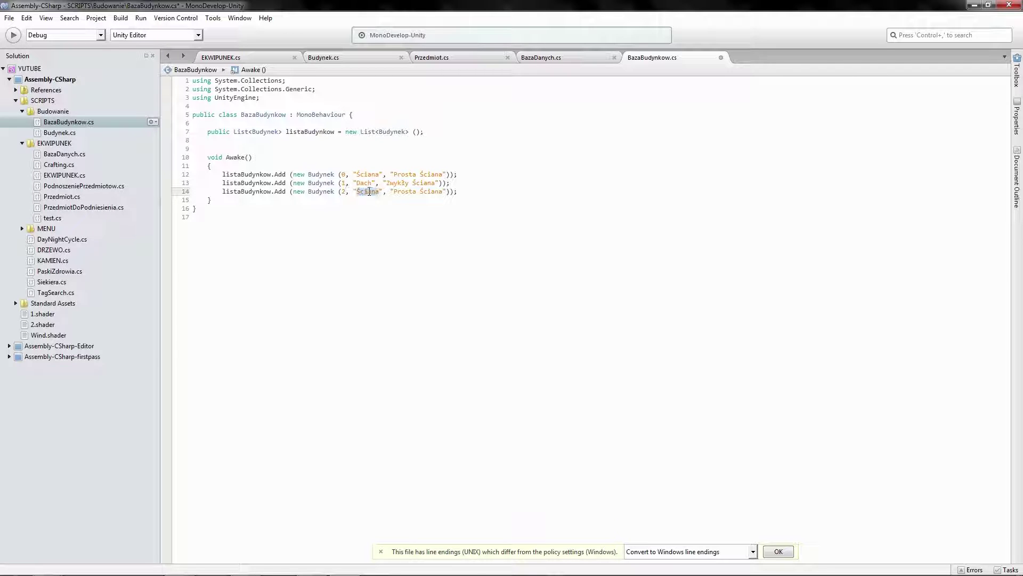
type("F")
type("ilan")
double_click(403, 191)
left_click_drag(438, 190, 391, 193)
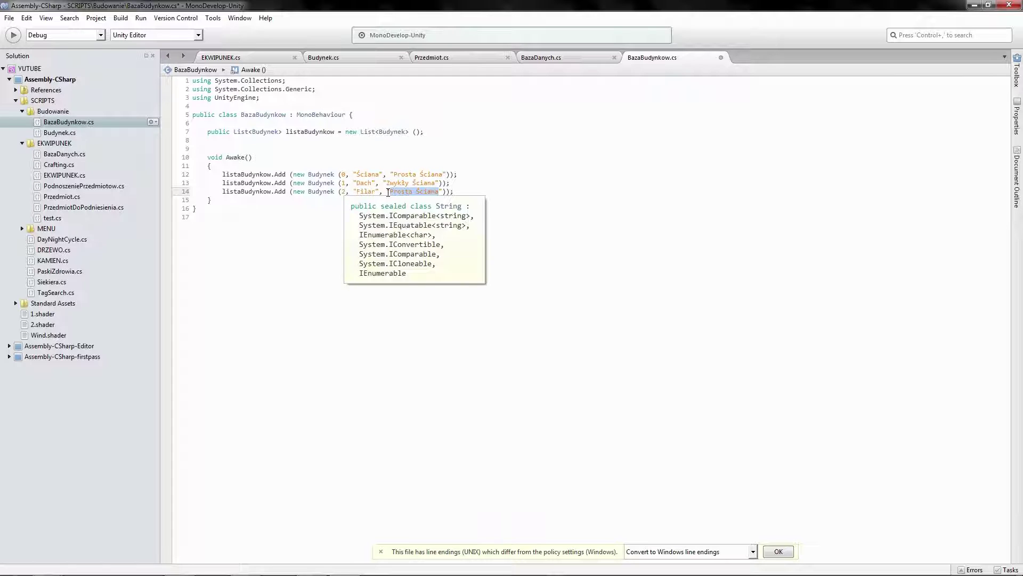
type("Podpora")
left_click(421, 223)
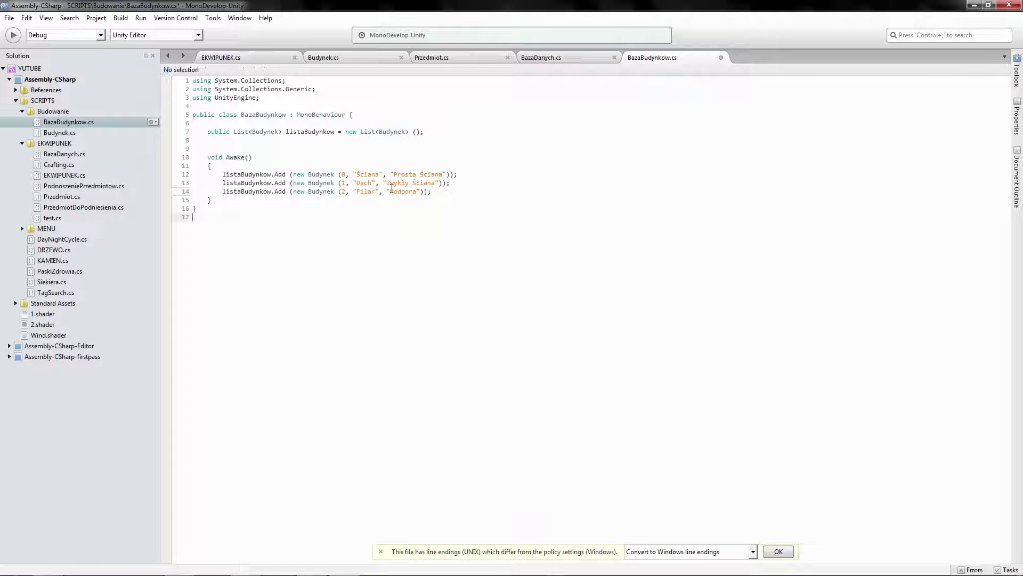
left_click(10, 18)
left_click(32, 64)
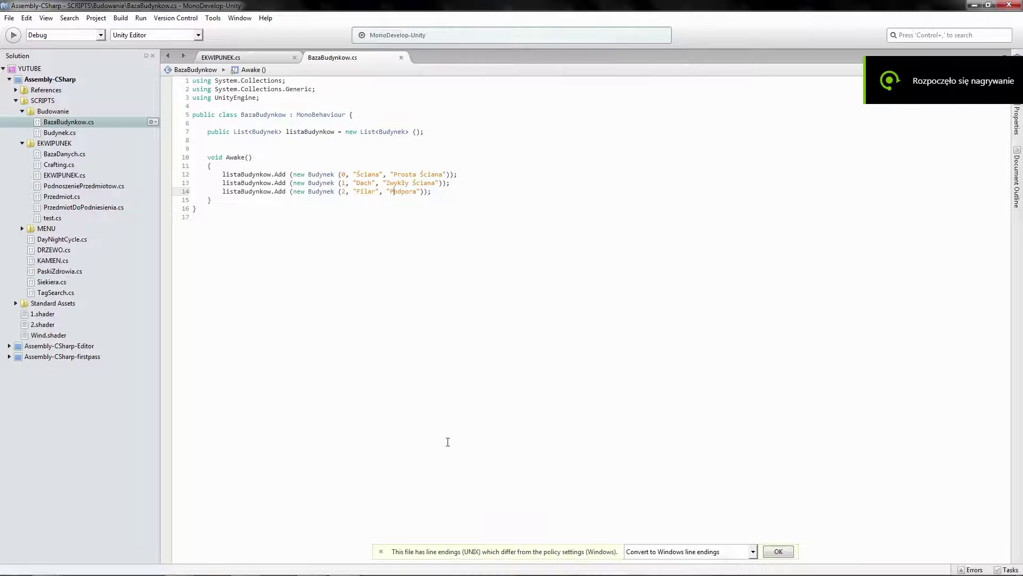
In Unity, create a new C# script named Budowanie in SCRIPTS/Budowanie
left_click(246, 565)
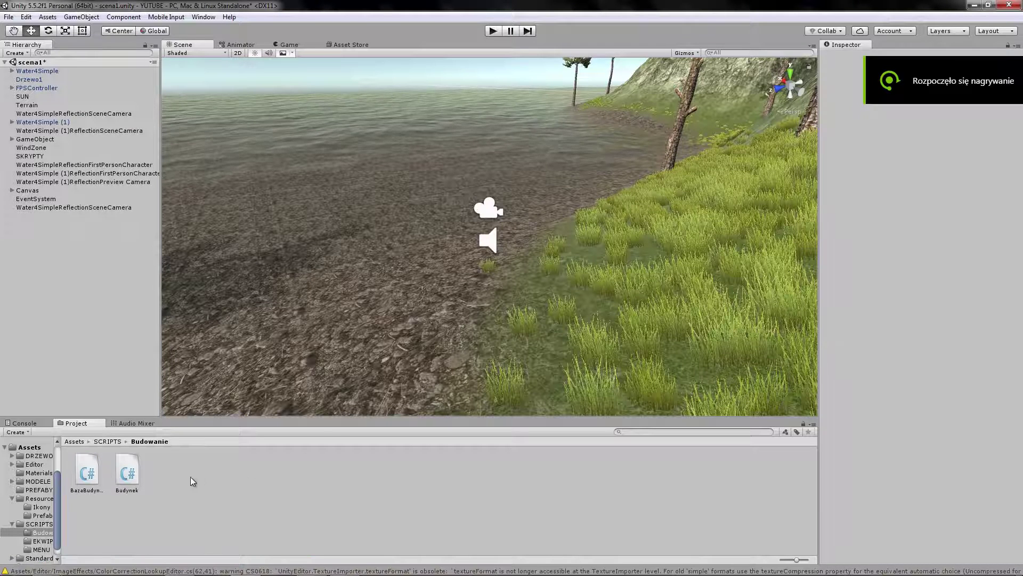
right_click(191, 476)
mouse_move(251, 279)
left_click(368, 293)
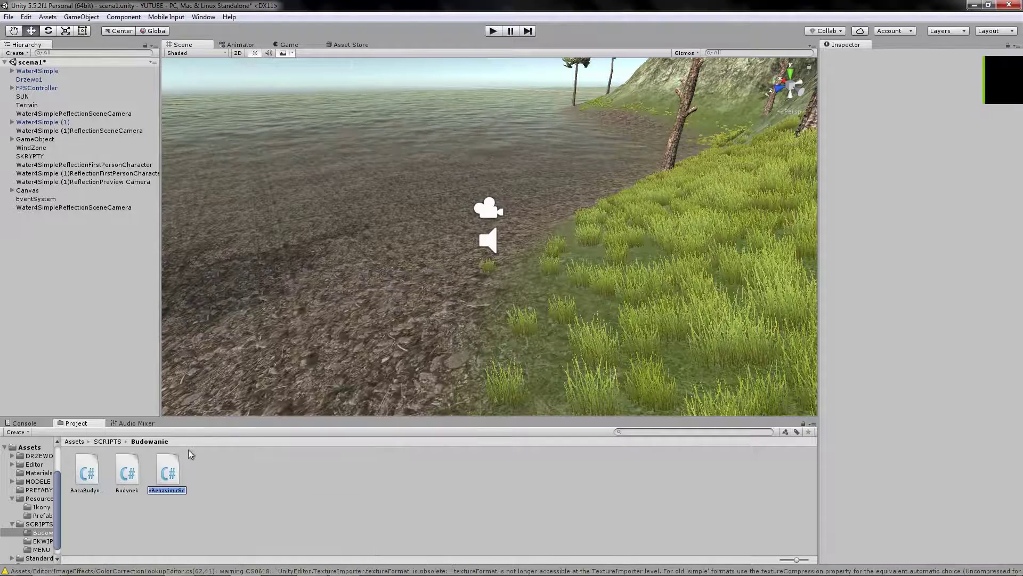
type("B")
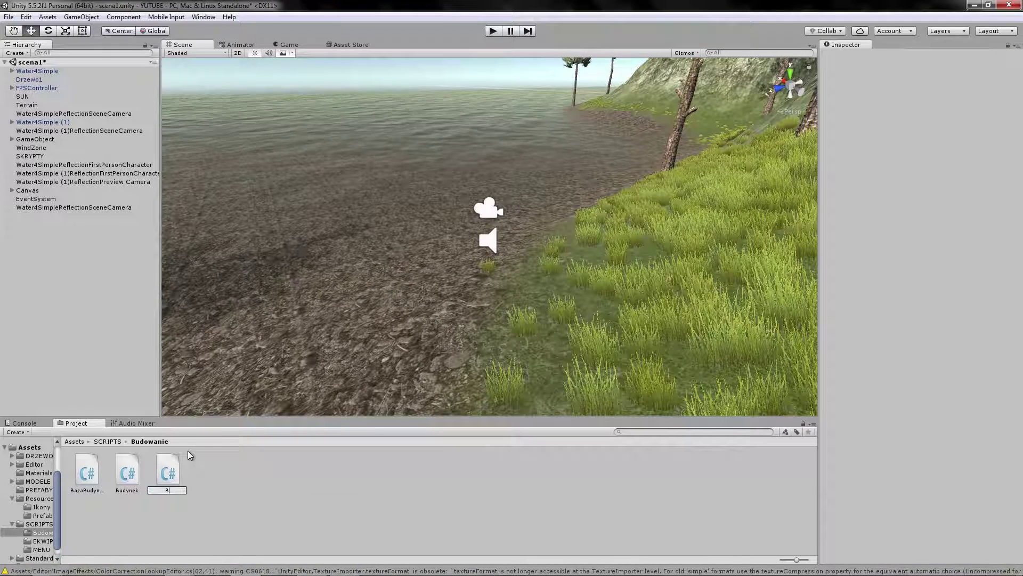
type("udowanie")
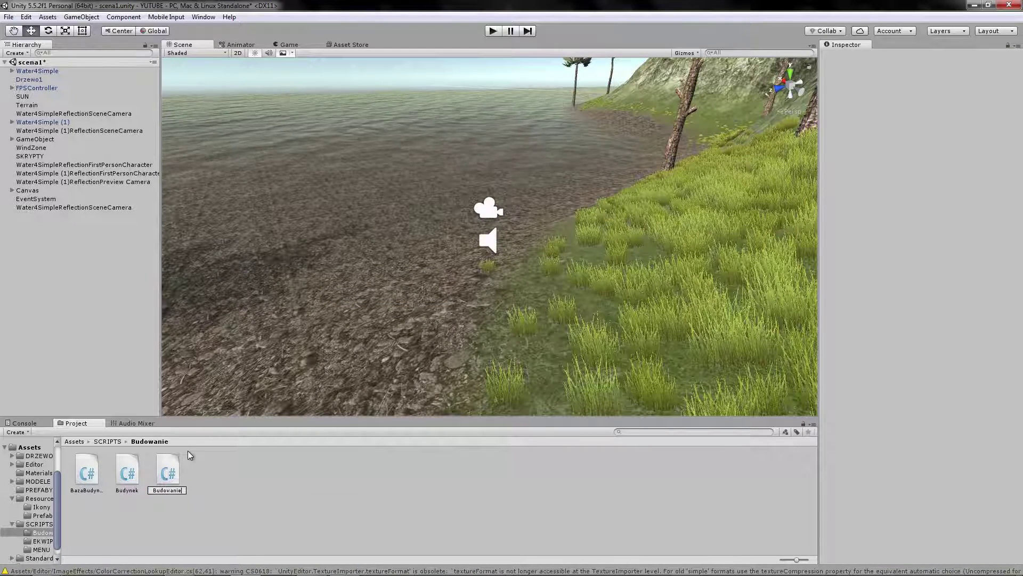
key("Return")
Open the Budowanie script in MonoDevelop
left_click(201, 501)
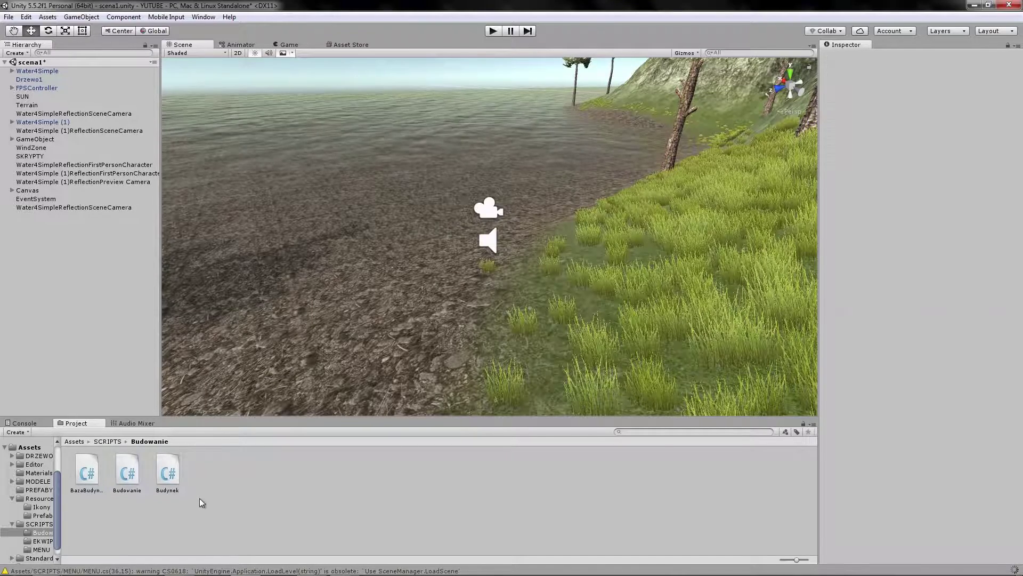
left_click(127, 471)
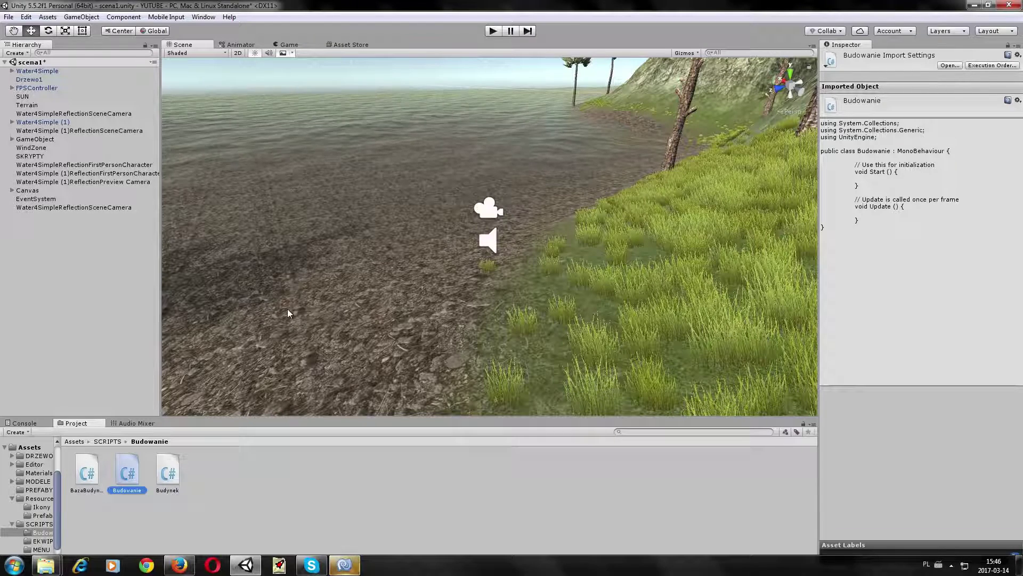
left_click(344, 564)
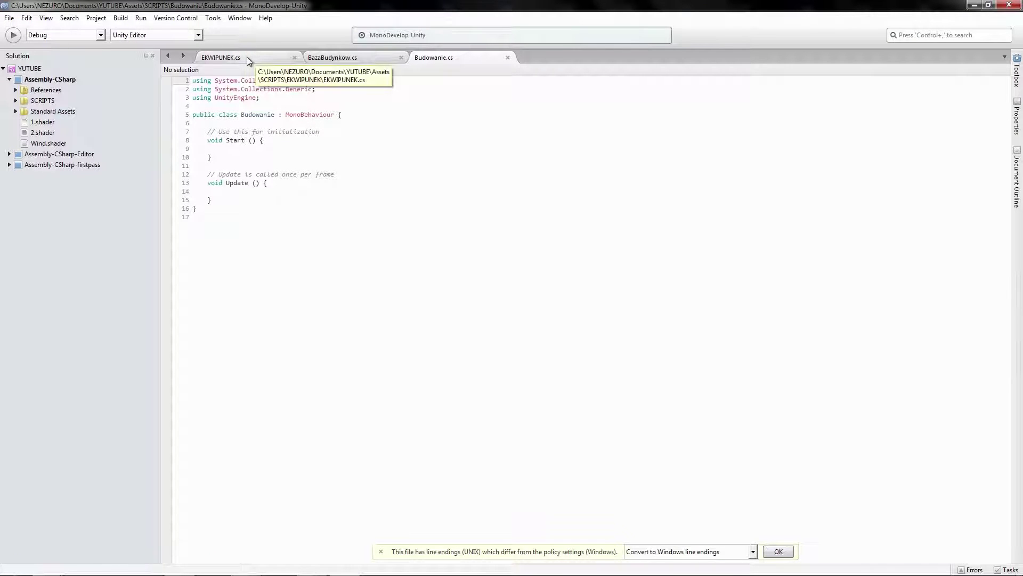
Copy the slot-grid loops (lines 142–151) from EKWIPUNEK.cs's WyswietlEkwipunek method and return to Budowanie.cs
left_click(247, 57)
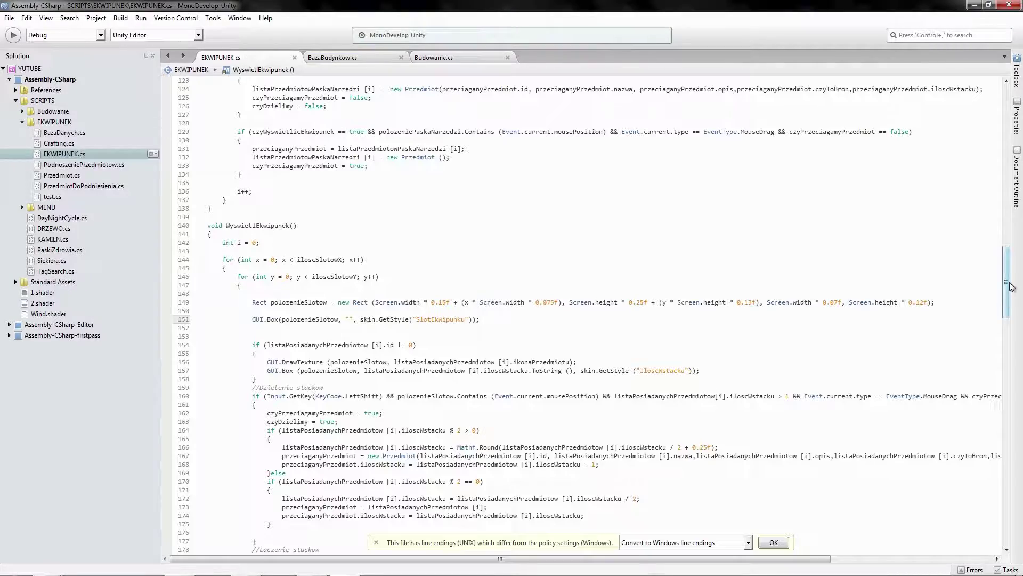
mouse_move(1005, 304)
left_mouse_down()
mouse_move(1012, 147)
mouse_move(1011, 303)
left_mouse_up()
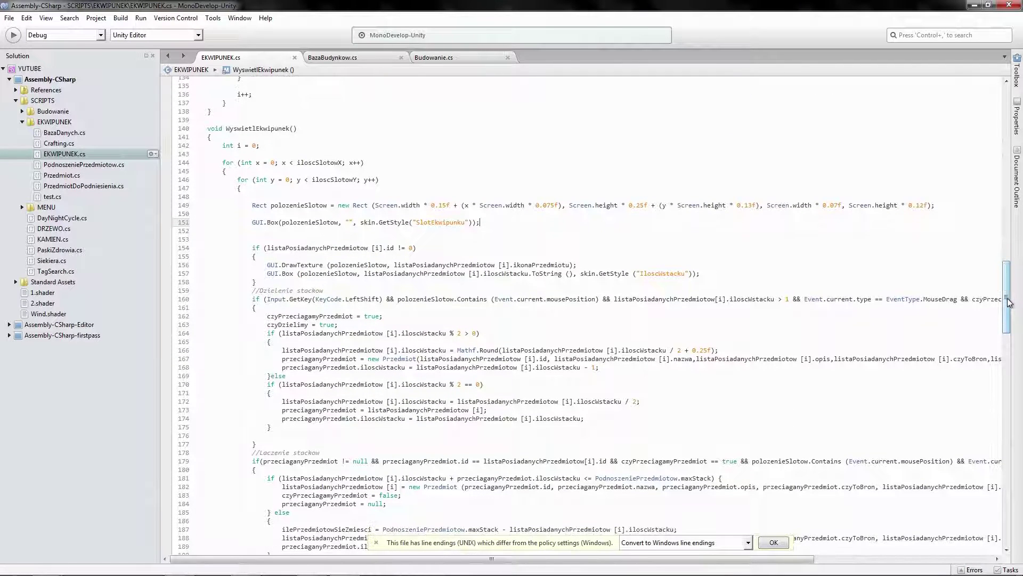
left_click(287, 162)
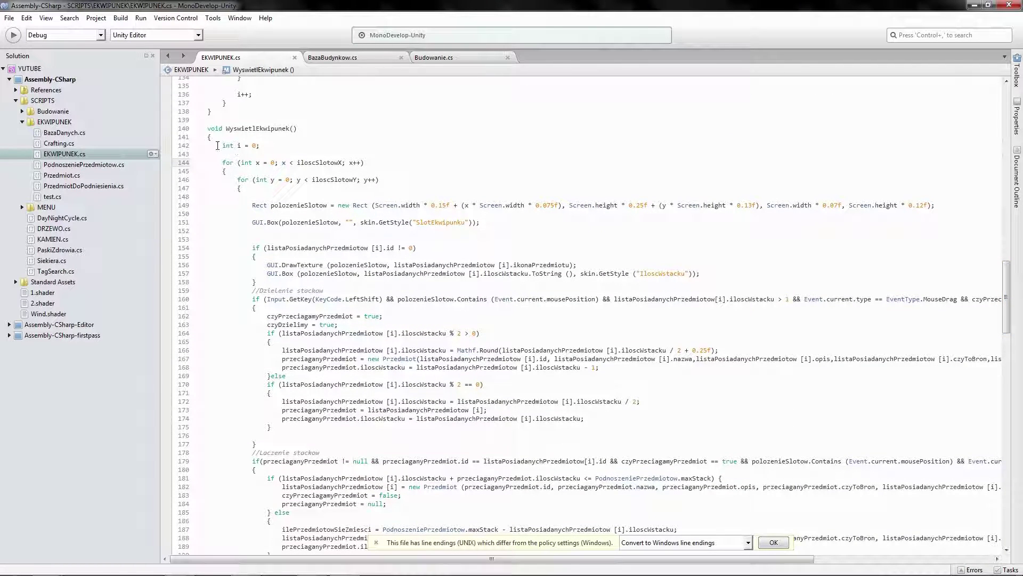
left_click(223, 145)
mouse_move(223, 145)
left_mouse_down()
mouse_move(492, 228)
mouse_move(480, 222)
left_mouse_up()
right_click(456, 215)
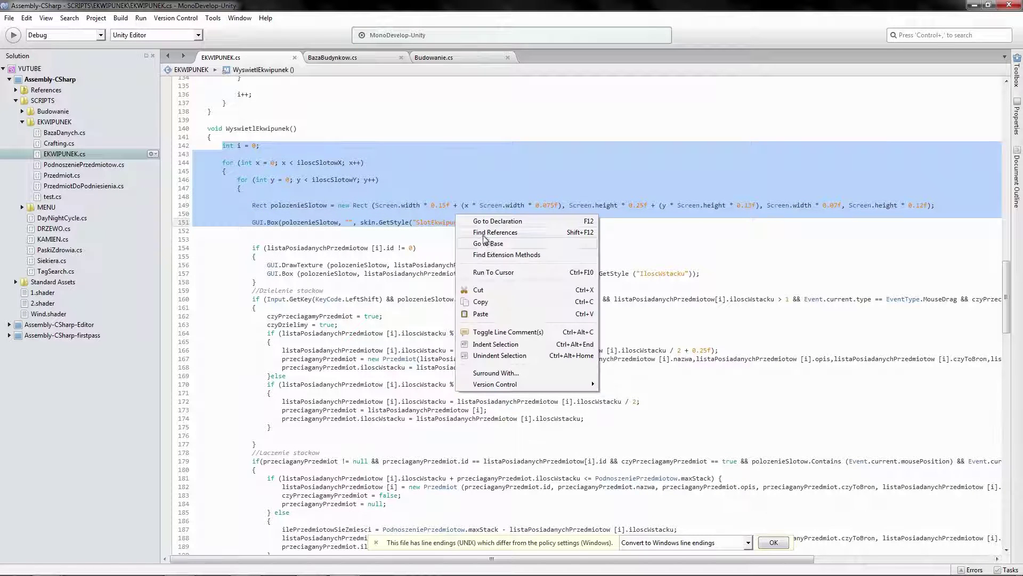
left_click(485, 303)
left_click(426, 59)
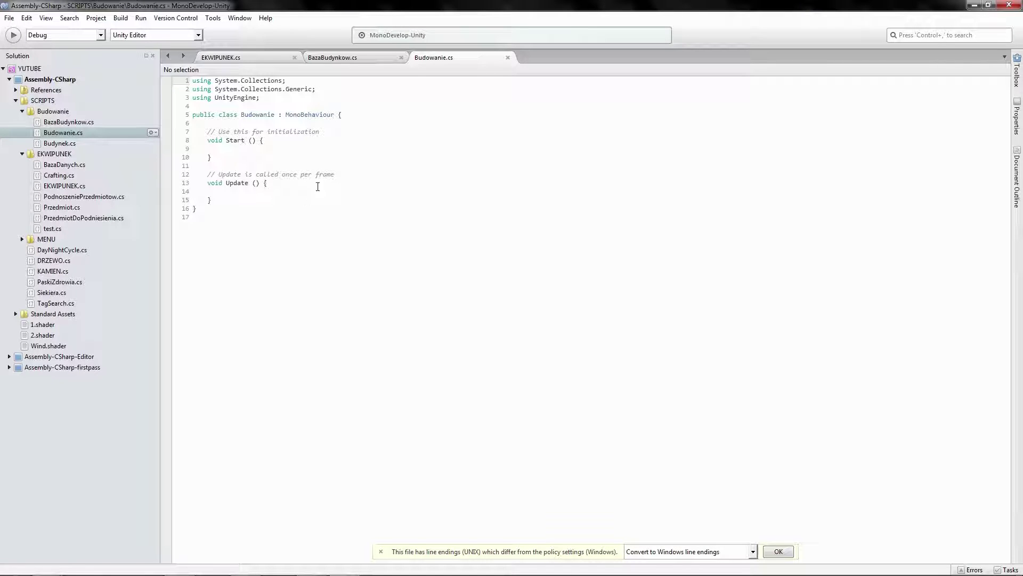
Delete the template comments above Start and Update and put their opening braces on separate lines
left_click_drag(353, 177, 176, 176)
key("Delete")
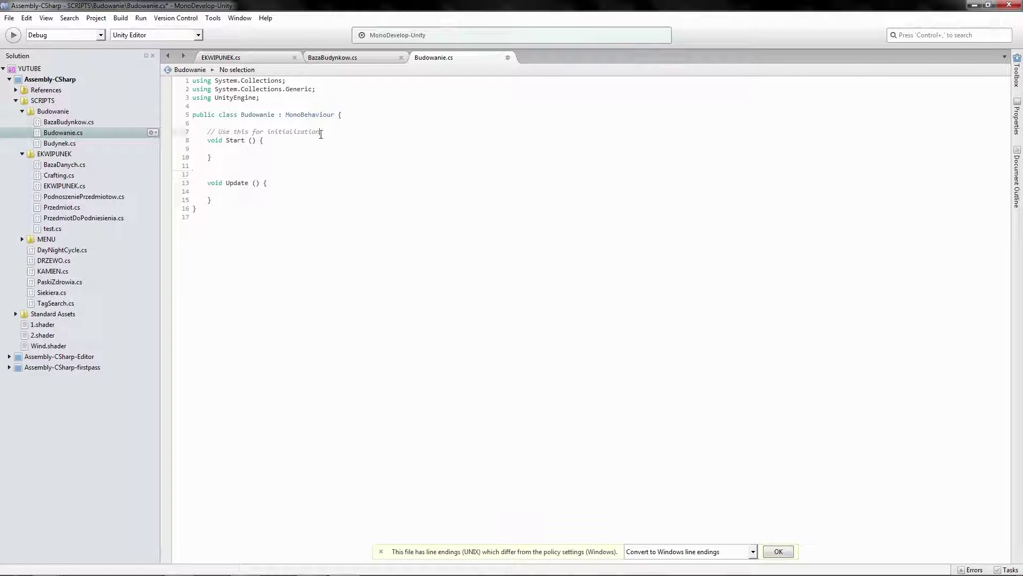
left_click_drag(320, 132, 173, 132)
key("Delete")
left_click(263, 183)
key("Return")
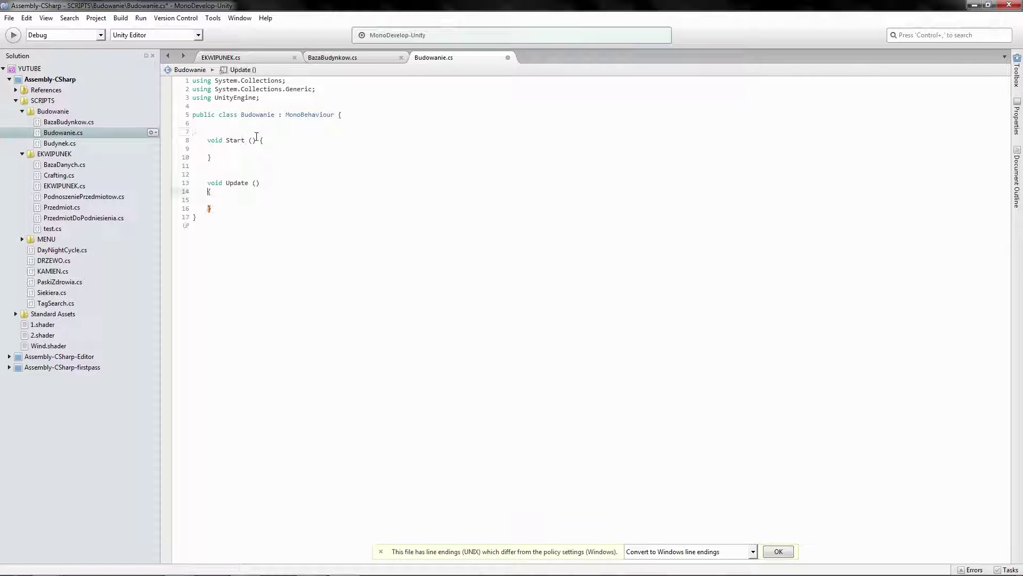
left_click(262, 139)
key("Return")
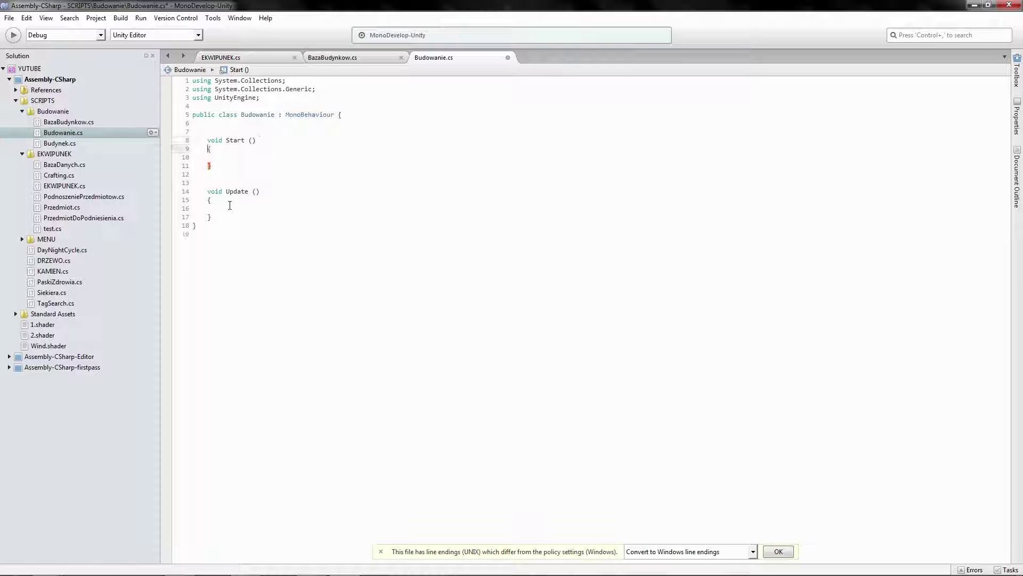
Add a void WyswietlMenu() method below Update and paste the copied slot-grid loops into it
key("Down")
key("Down")
key("Down")
key("End")
key("Return")
key("Return")
key("Return")
type("void")
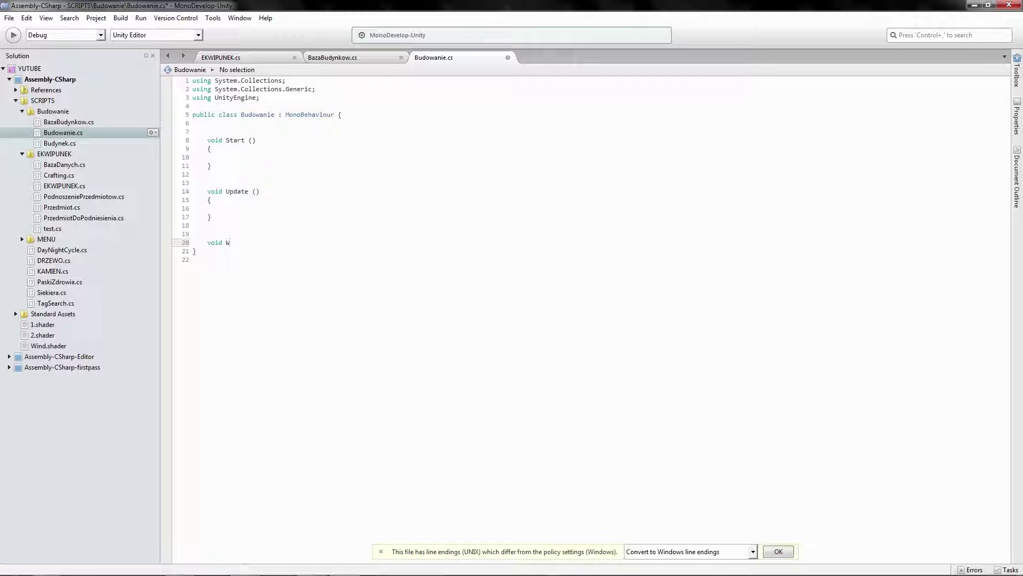
type("yswitl")
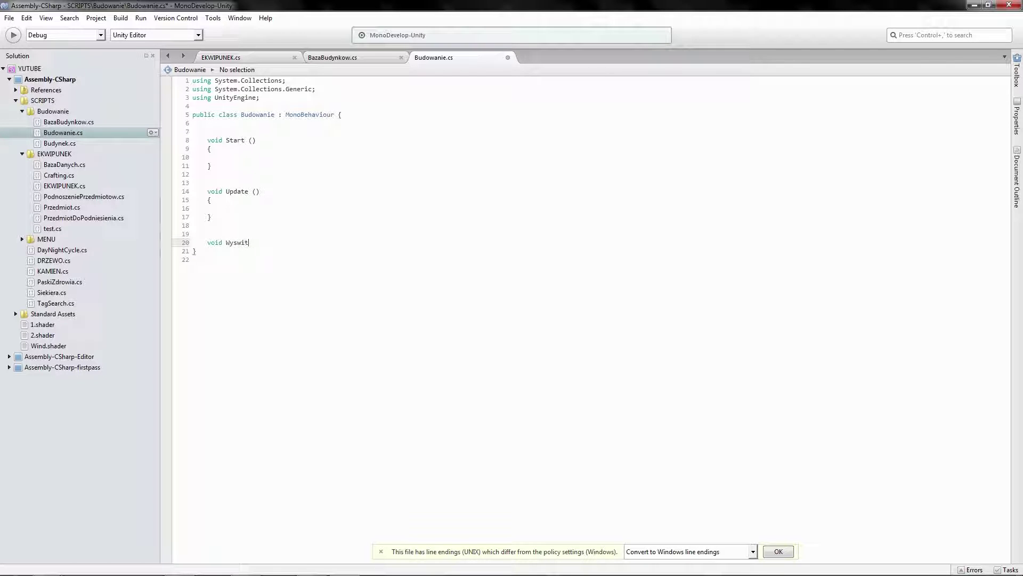
key("BackSpace")
type("tlM")
type("enu()")
key("Return")
type("{")
key("Return")
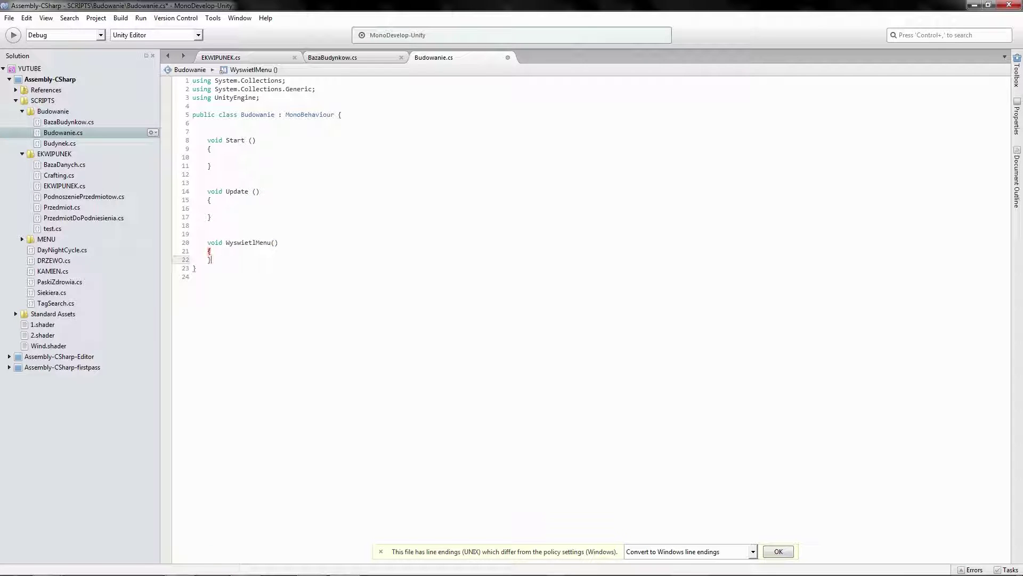
key("ctrl+v")
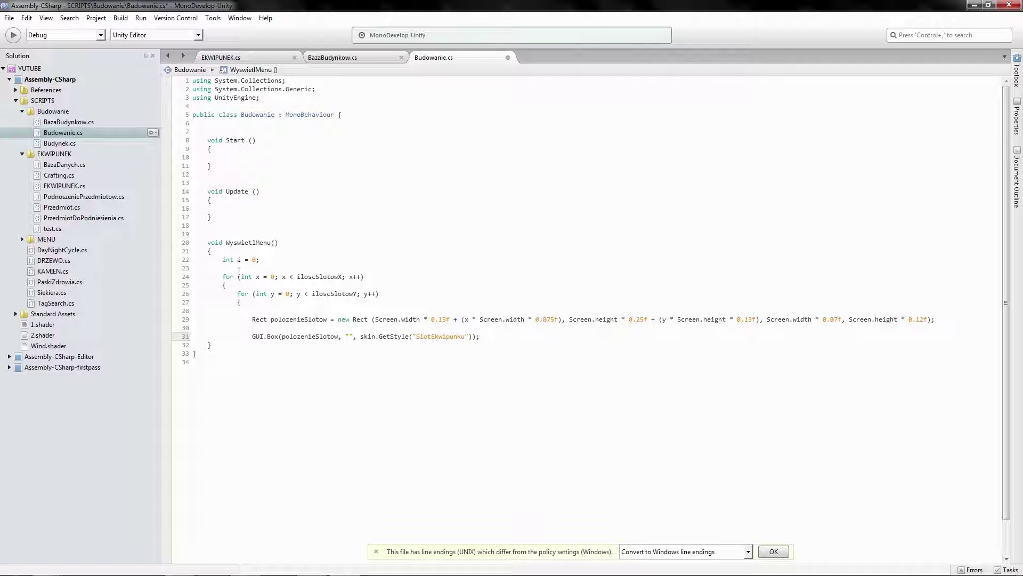
Review the pasted x and y loops and their iloscSlotowY limit
left_click_drag(222, 276, 299, 276)
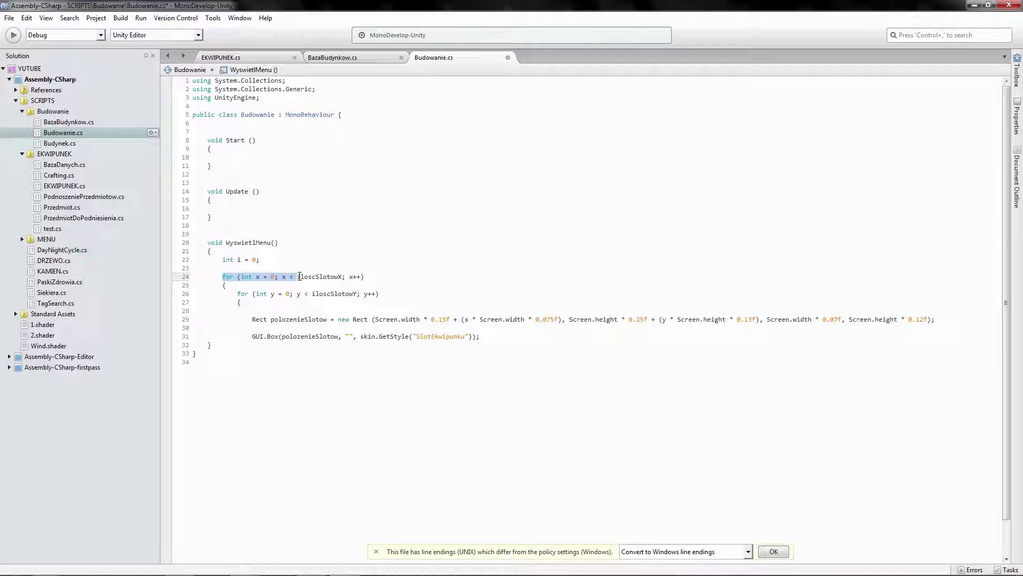
left_click(288, 207)
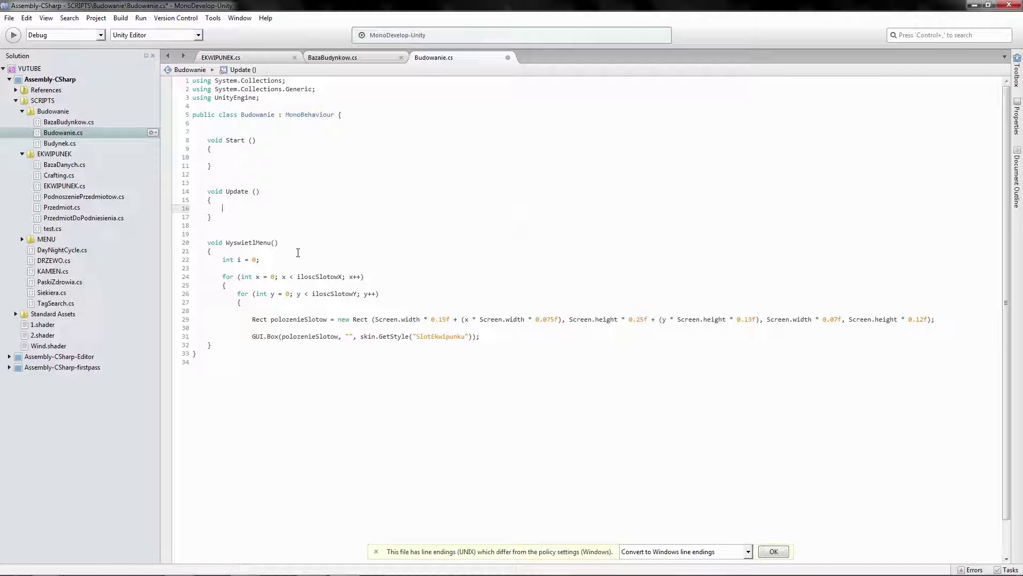
left_click_drag(238, 302, 321, 297)
left_click(320, 296)
left_click(258, 275)
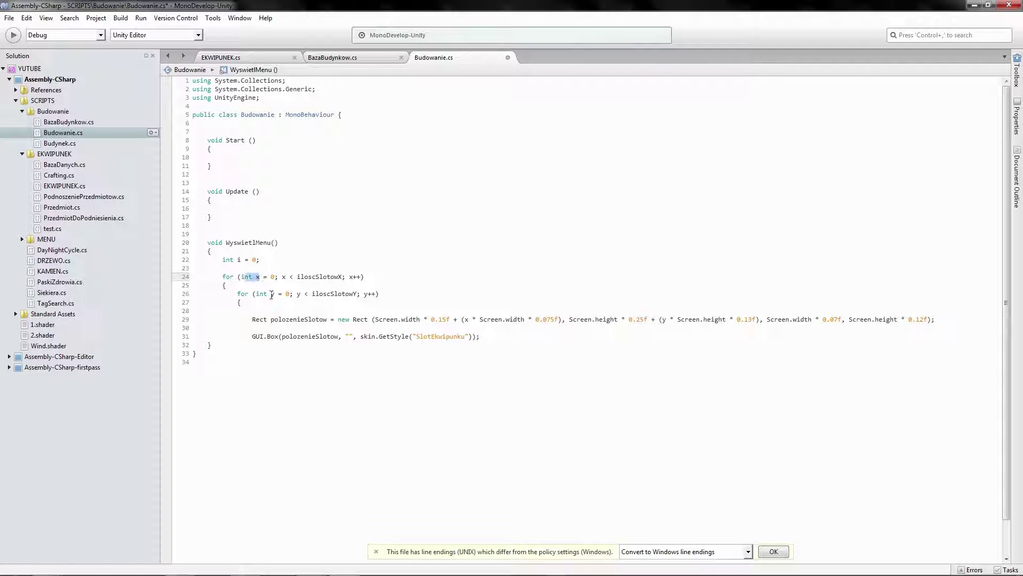
left_click(276, 294)
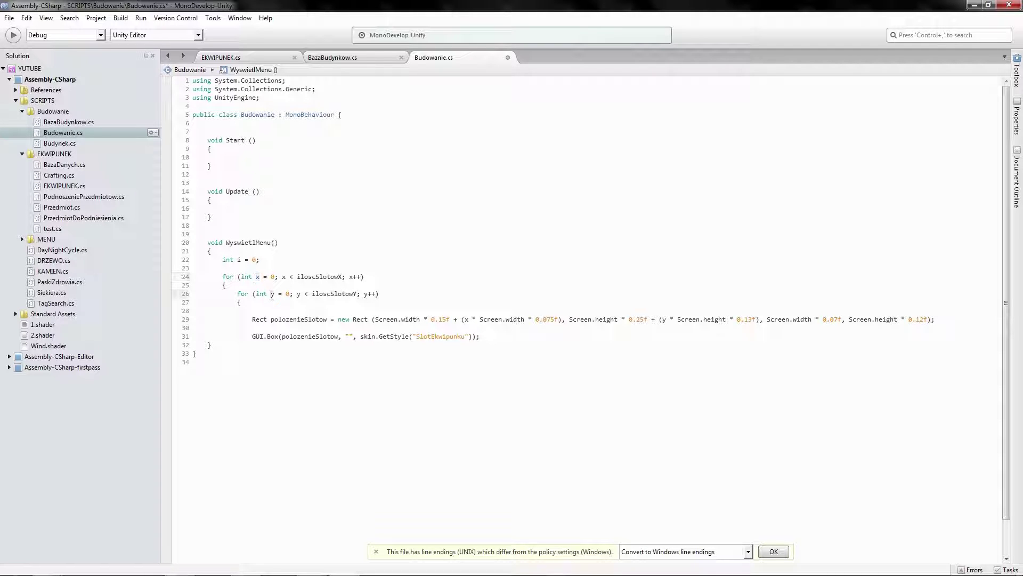
left_click(227, 132)
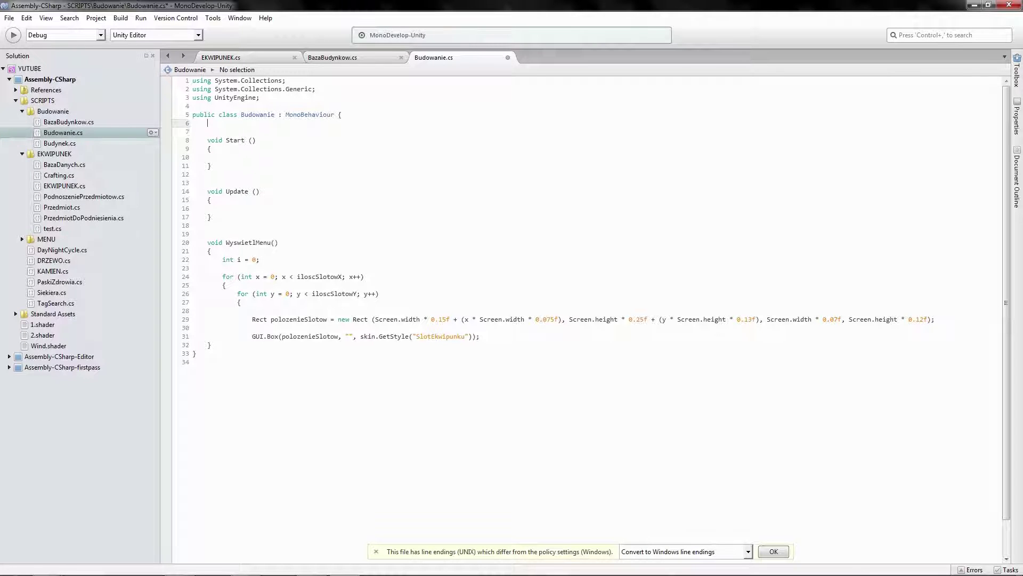
Declare the int iloscSLotowX and int iloscSLotowY fields at the top of the class
key("Return")
key("Up")
type("int")
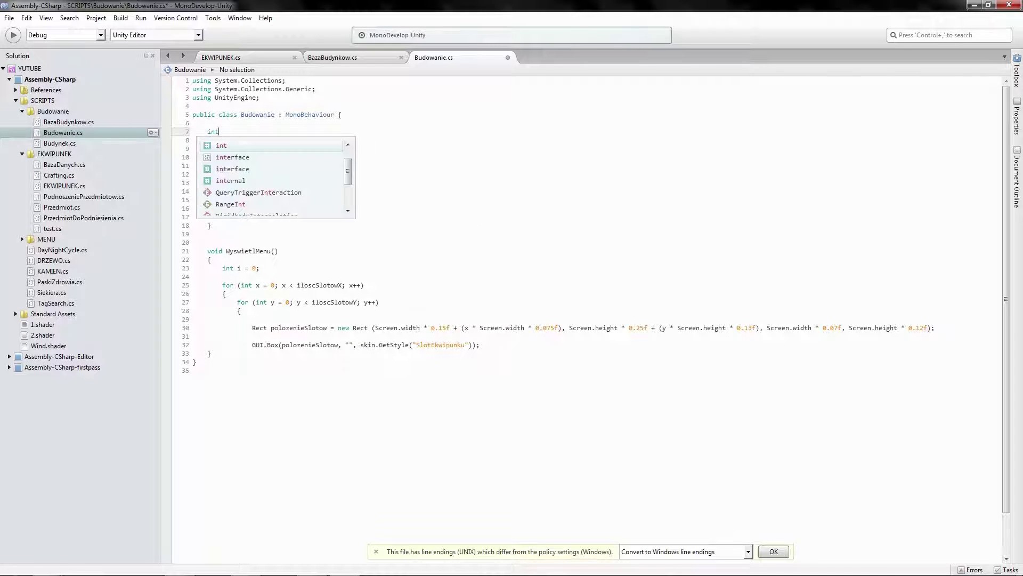
type(" ilosc")
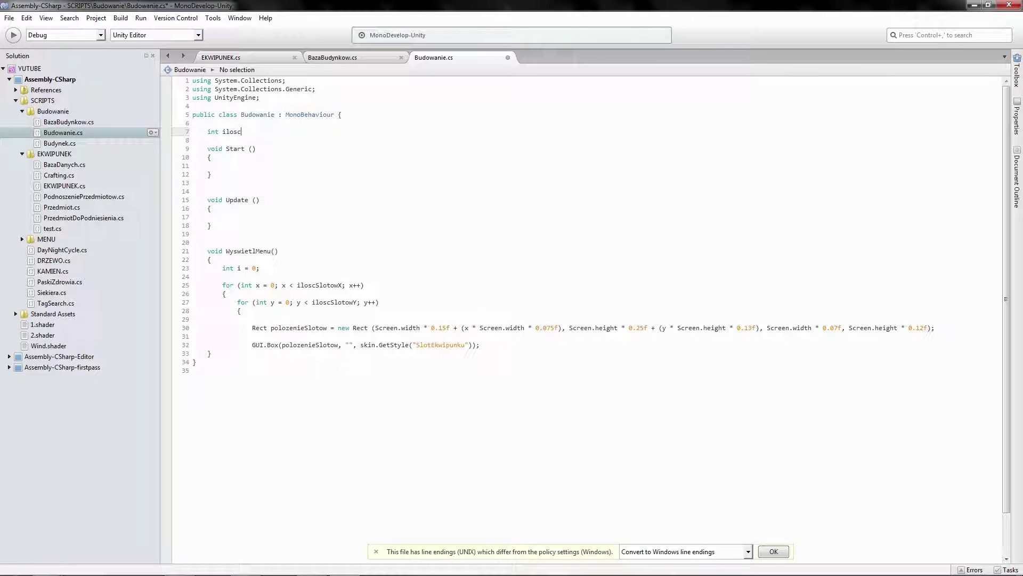
type("SlotowX")
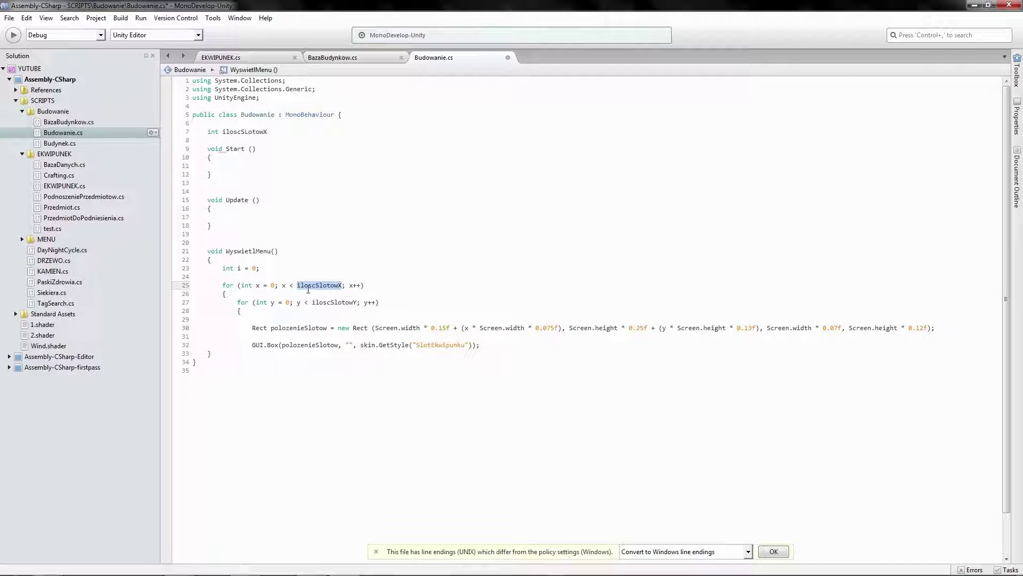
left_click(277, 131)
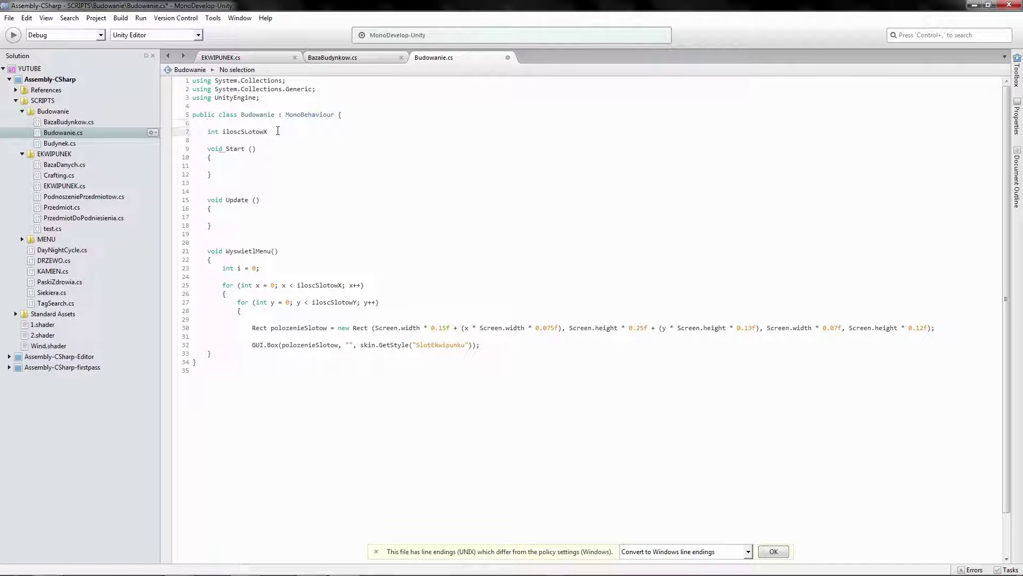
type(";")
key("Return")
type("iny")
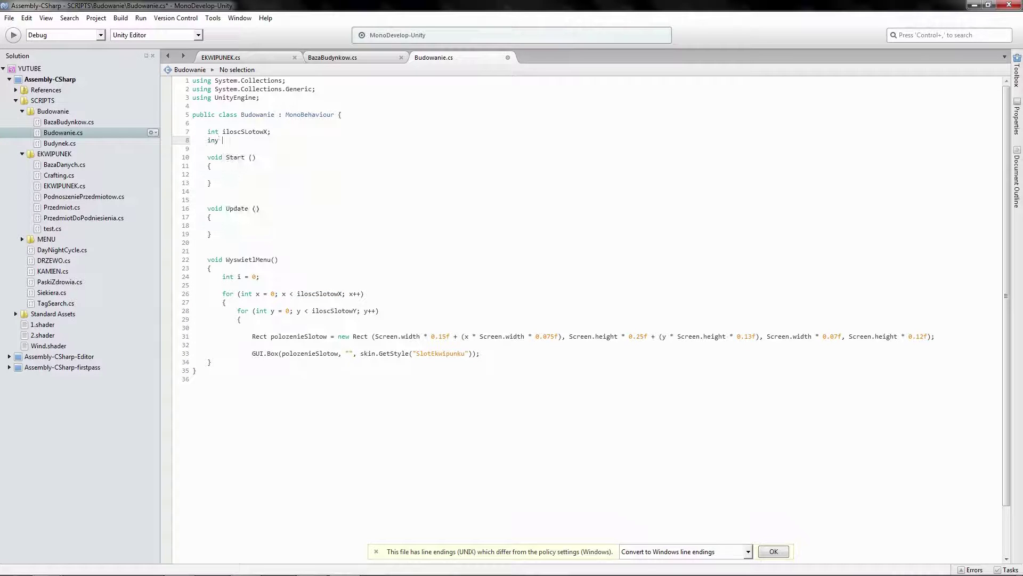
key("BackSpace")
type("loscSLo")
type("towY")
type(";")
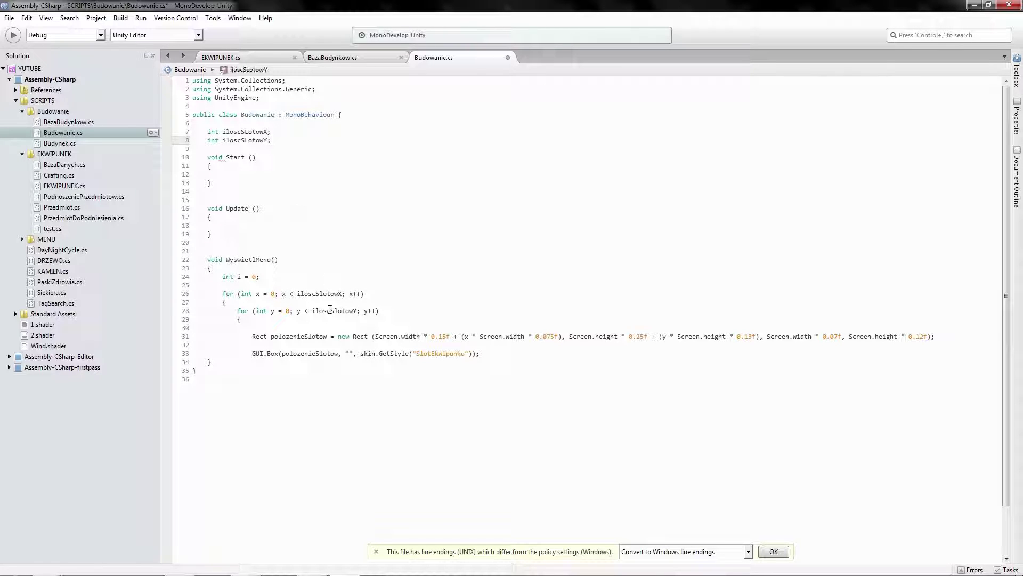
double_click(331, 310)
In Start, assign iloscSLotowX = 5 and iloscSLotowY = 4
left_click(223, 176)
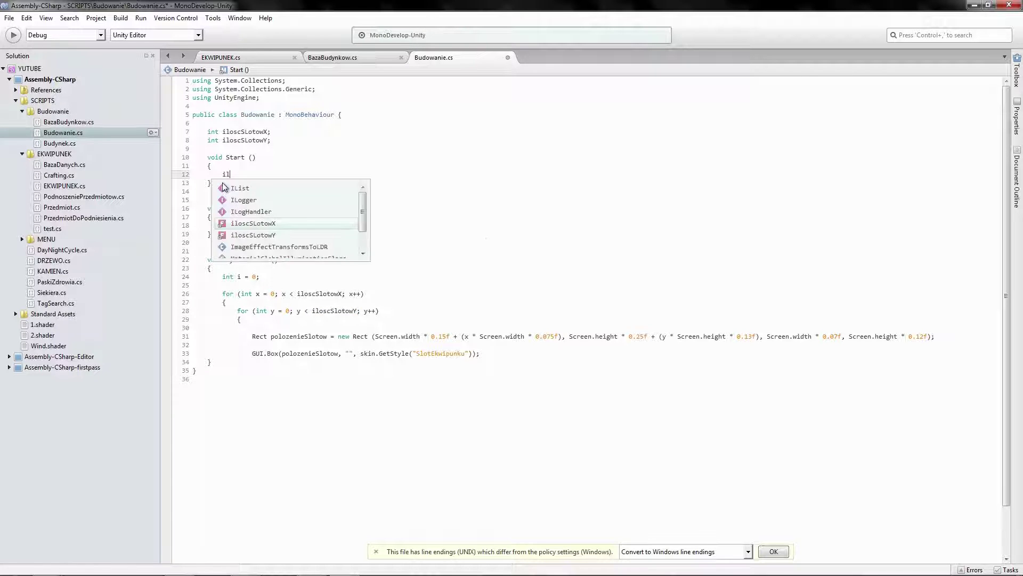
type("iloscSLotowX =")
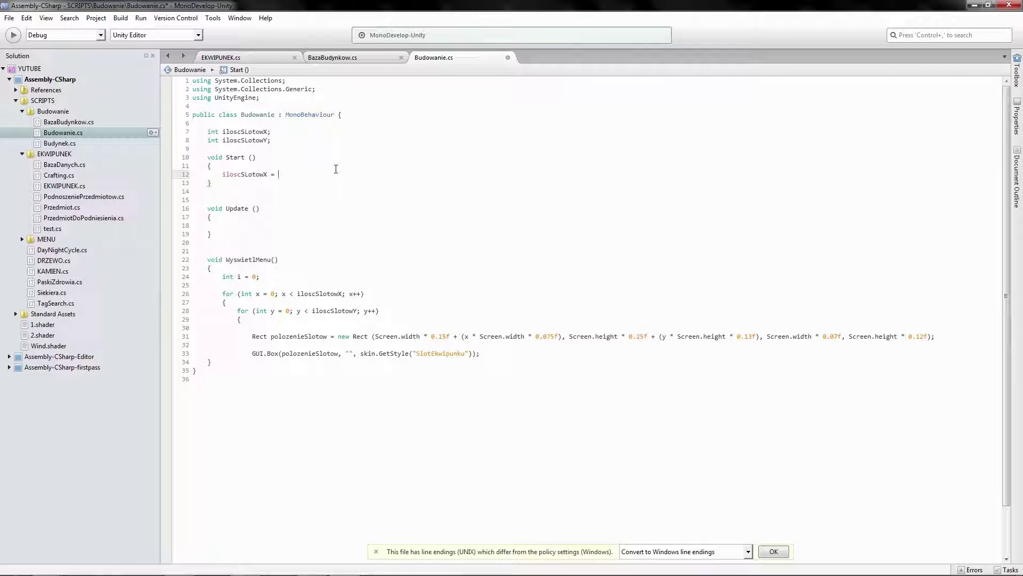
type("5;")
key("Return")
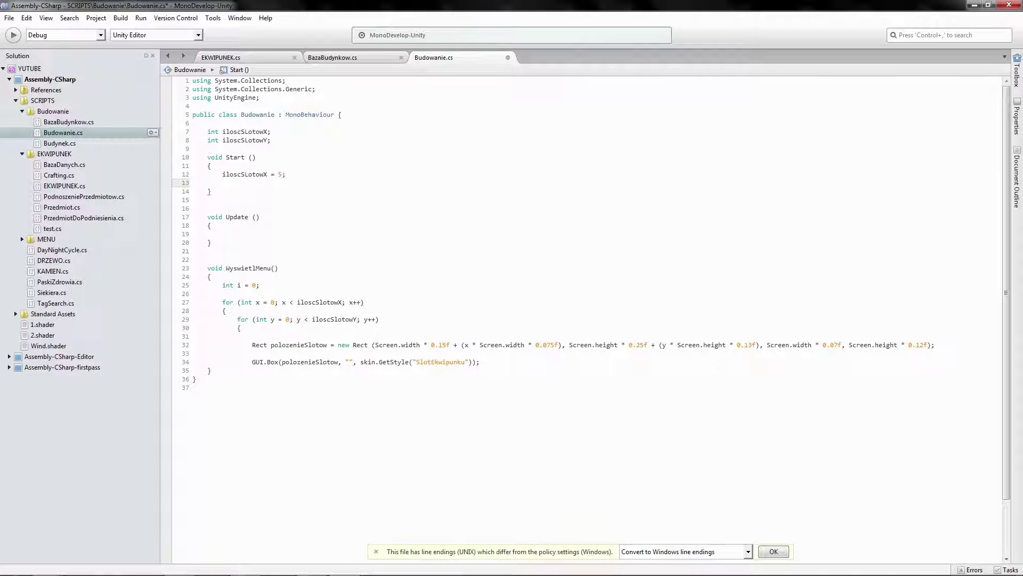
type("ilosc")
key("Down")
key("Return")
type(";")
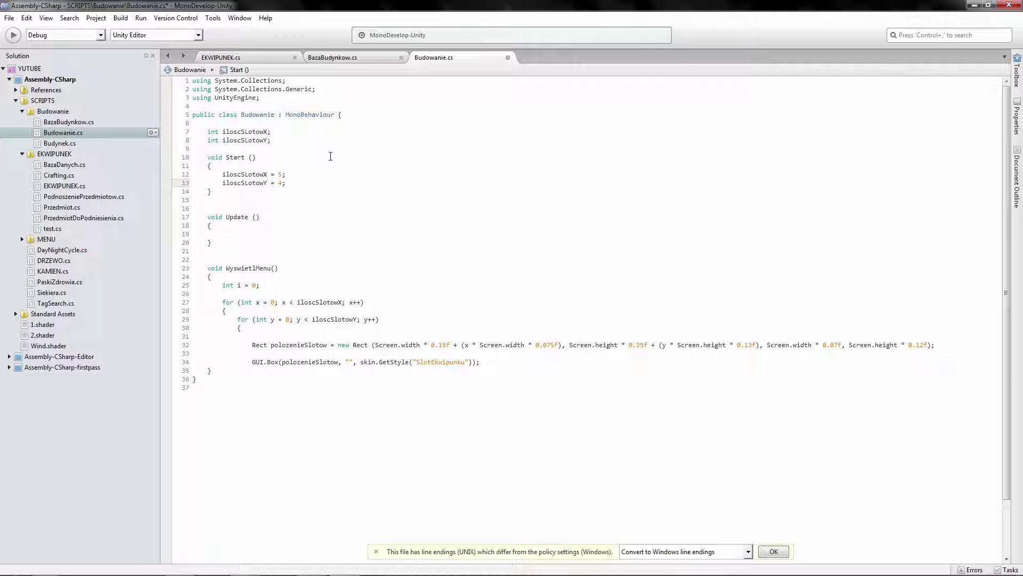
Point out the grid size assignments and the Rect position's horizontal offset terms on line 32
left_click_drag(222, 175, 301, 183)
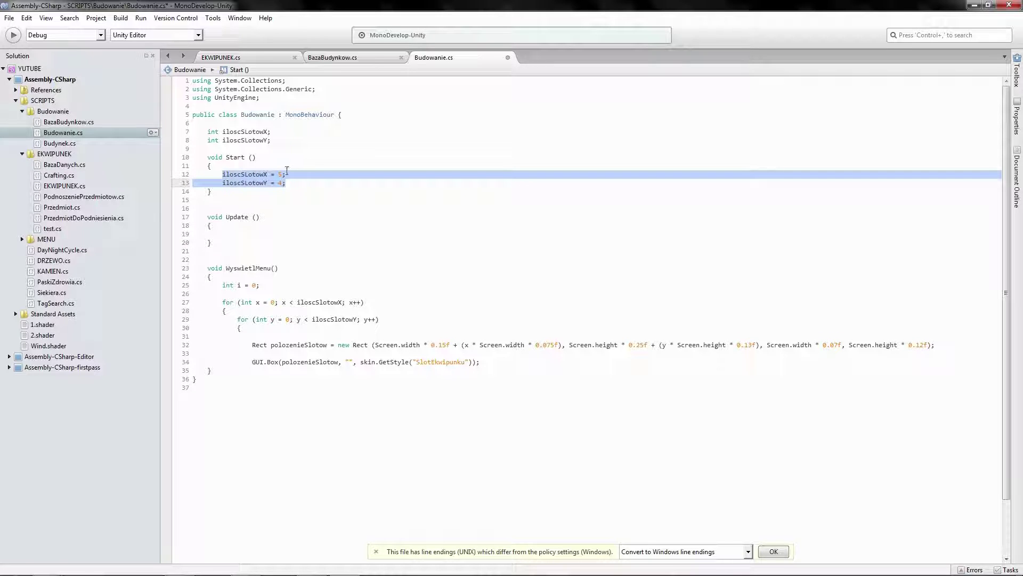
left_click(298, 183)
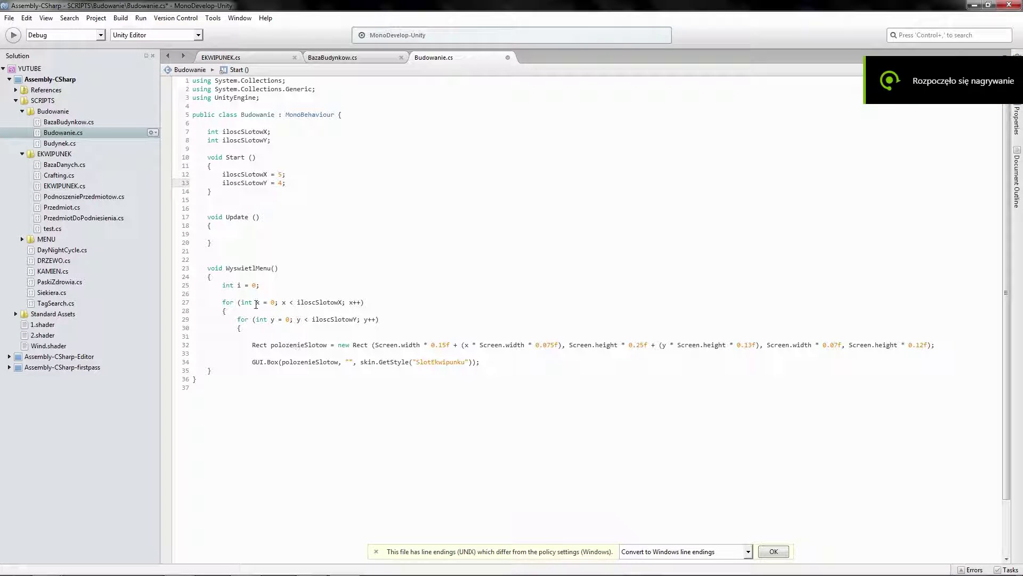
left_click_drag(252, 346, 331, 347)
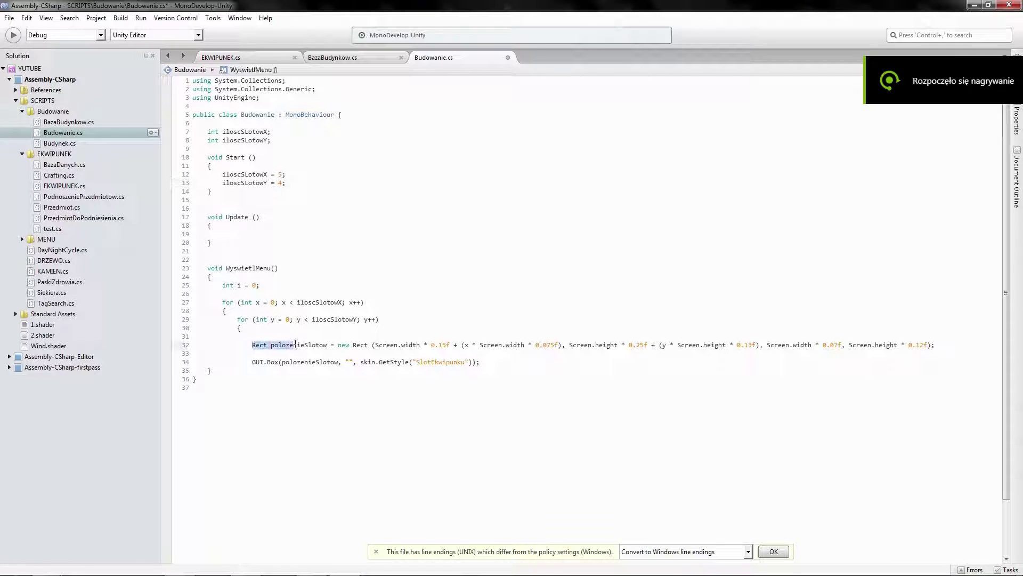
left_click(332, 344)
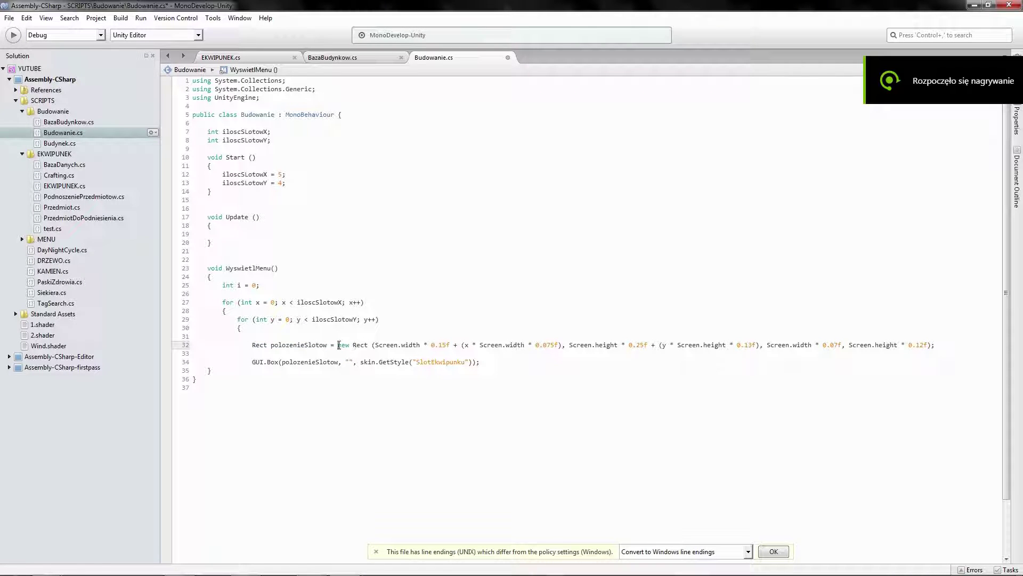
double_click(298, 345)
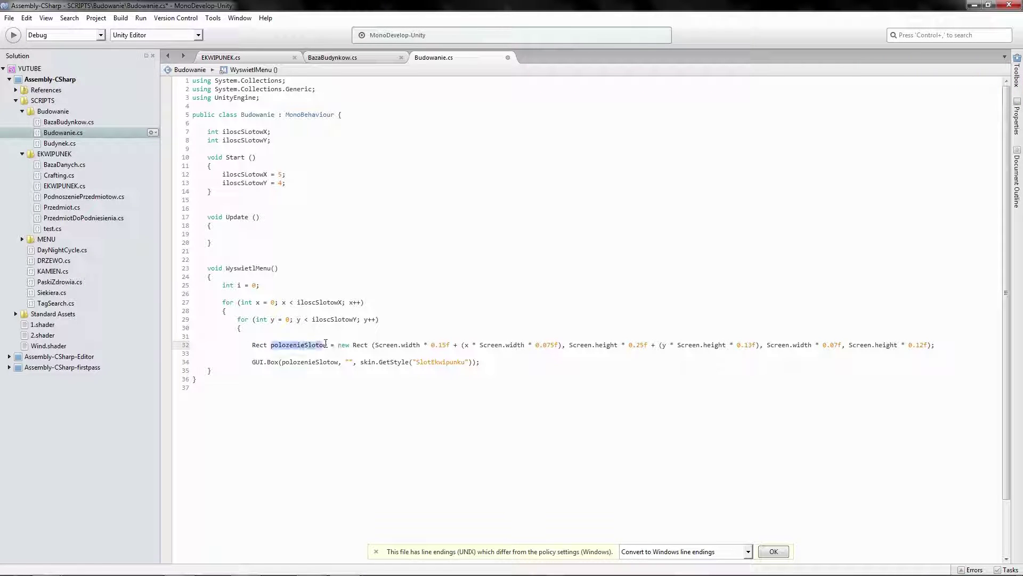
left_click_drag(345, 345, 394, 342)
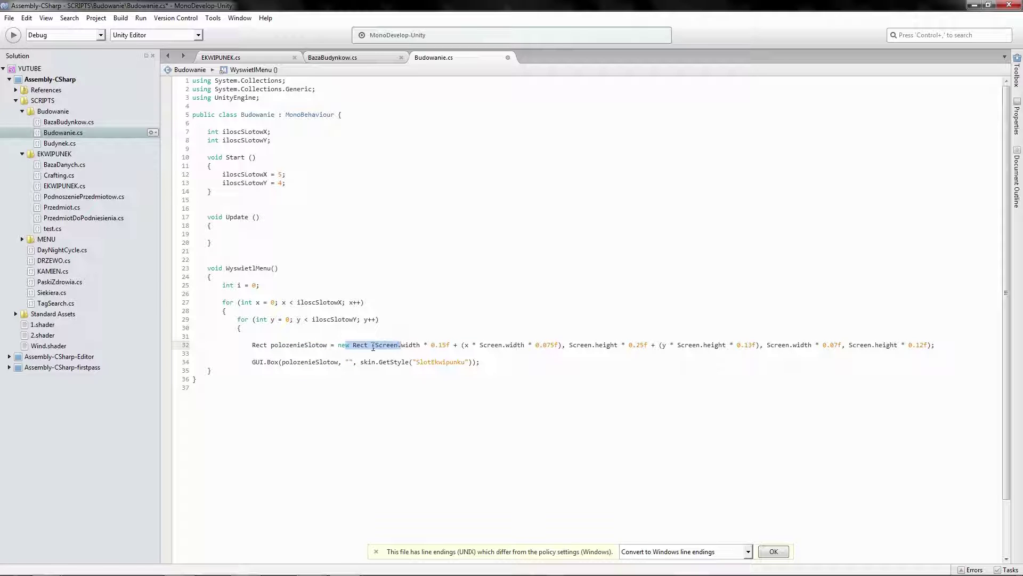
left_click(373, 344)
left_click_drag(373, 345, 452, 345)
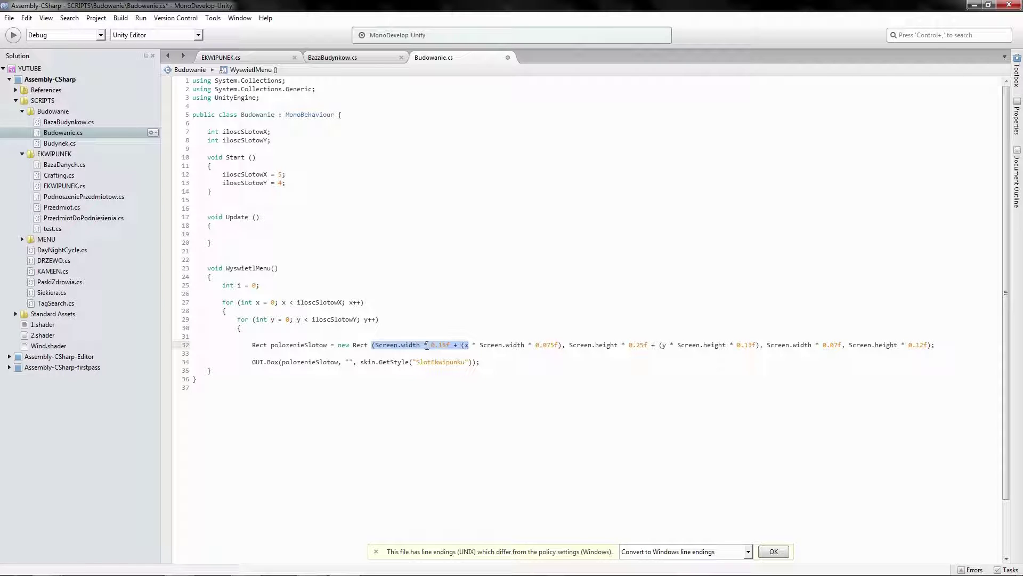
left_click_drag(375, 345, 461, 345)
left_click_drag(458, 344, 563, 345)
left_click(515, 345)
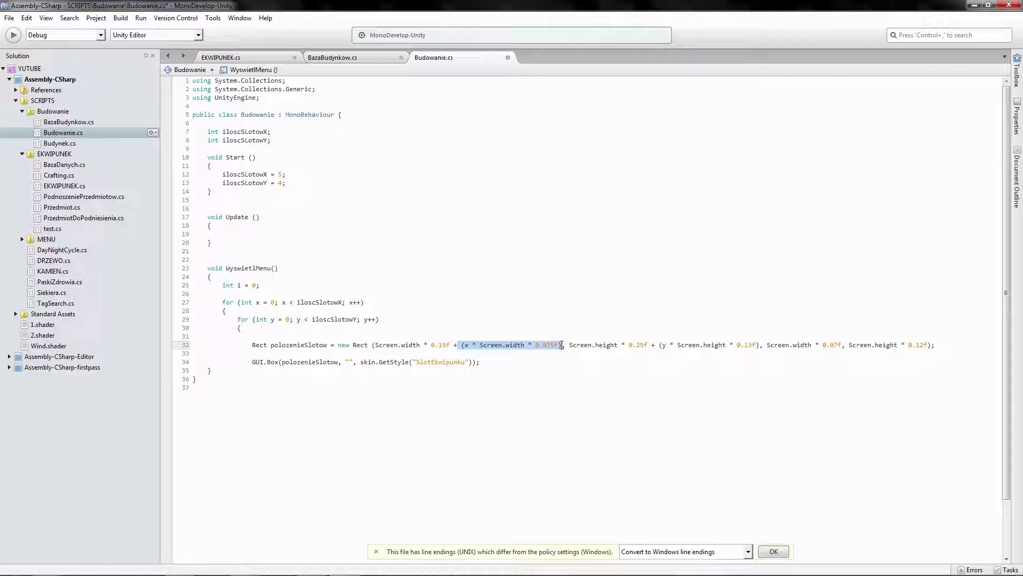
left_click(612, 343)
Point out the vertical offsets, slot size, and the GUI.Box call with its SlotEkwipunku style
left_click_drag(566, 345, 660, 346)
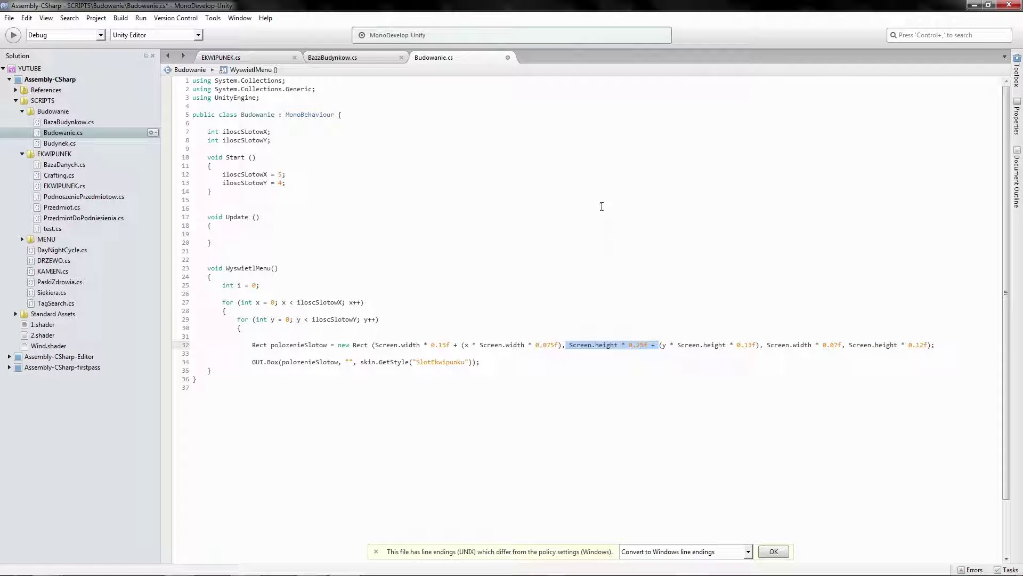
left_click(623, 345)
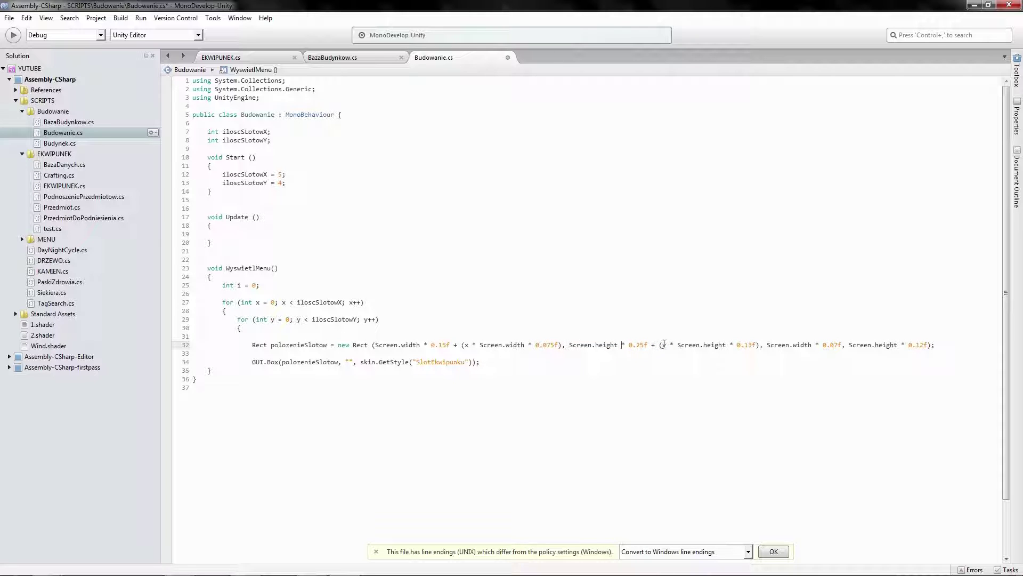
left_click_drag(660, 345, 759, 346)
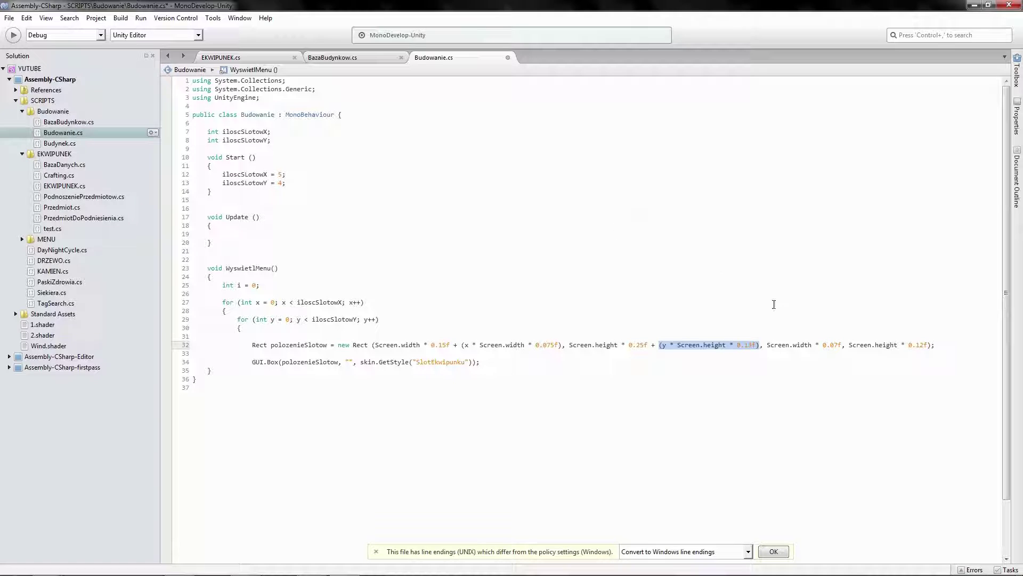
left_click(782, 345)
left_click_drag(768, 346, 843, 343)
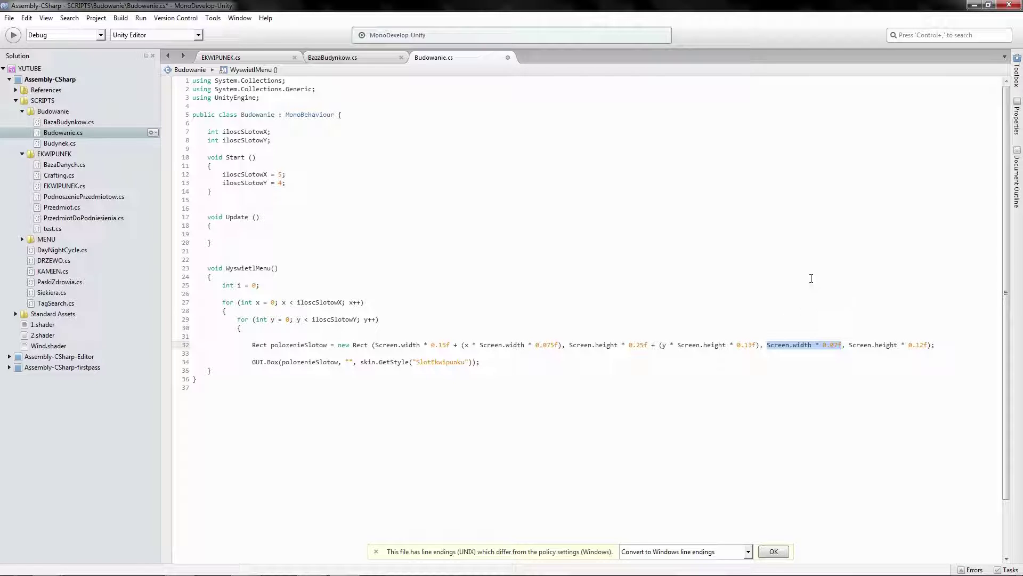
left_click_drag(849, 346, 930, 345)
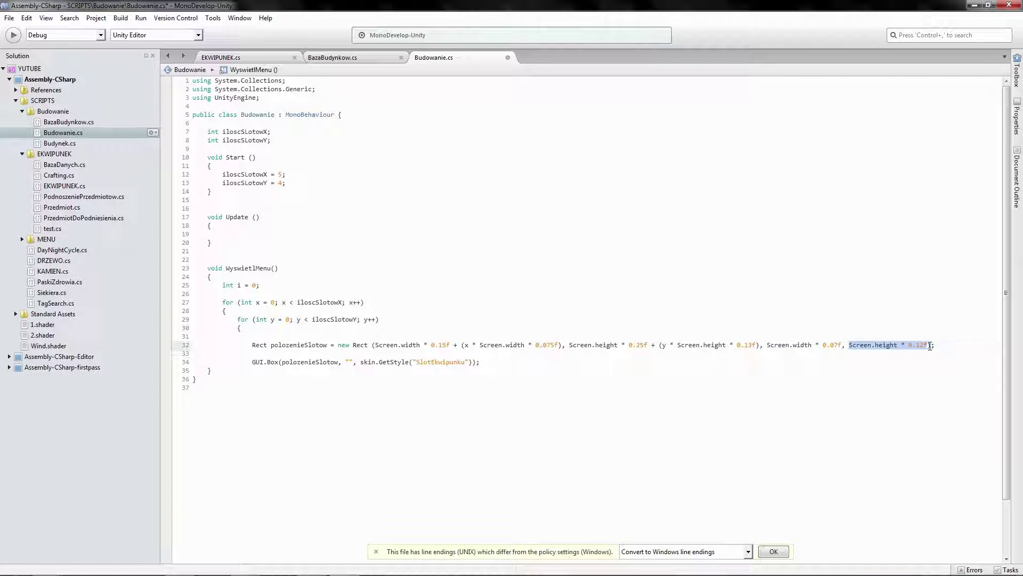
left_click_drag(252, 362, 280, 361)
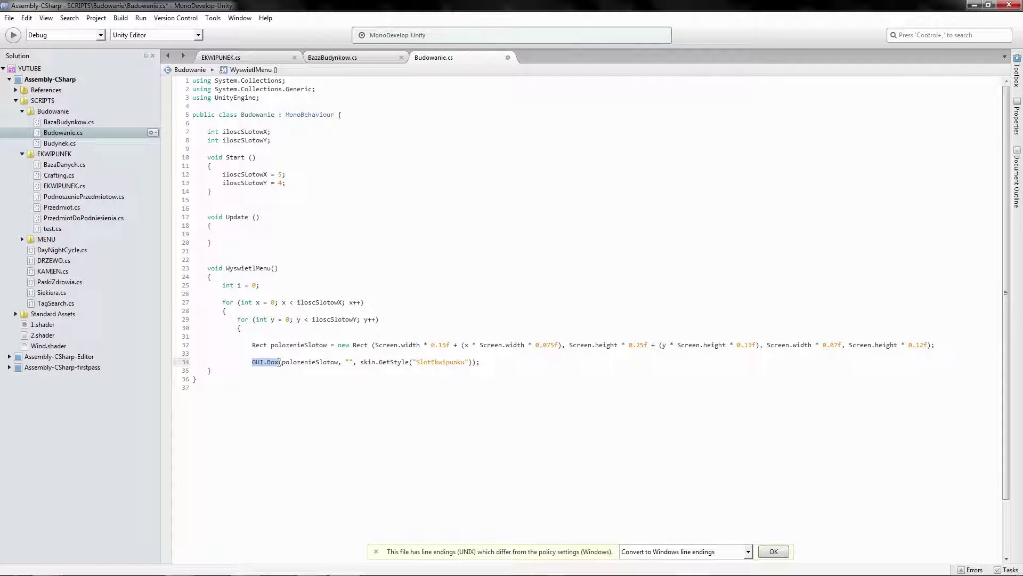
left_click_drag(279, 362, 346, 361)
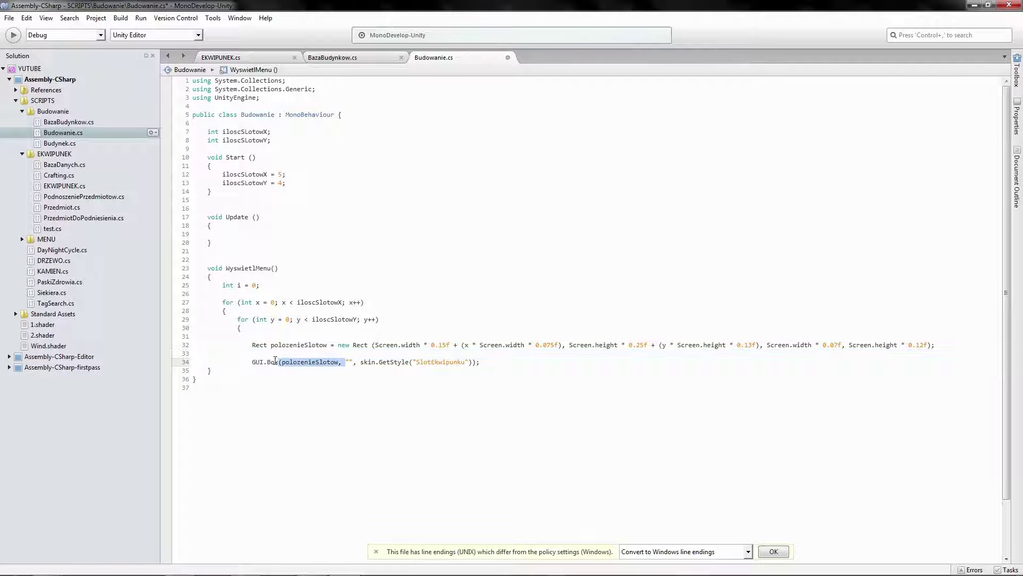
left_click_drag(251, 362, 278, 362)
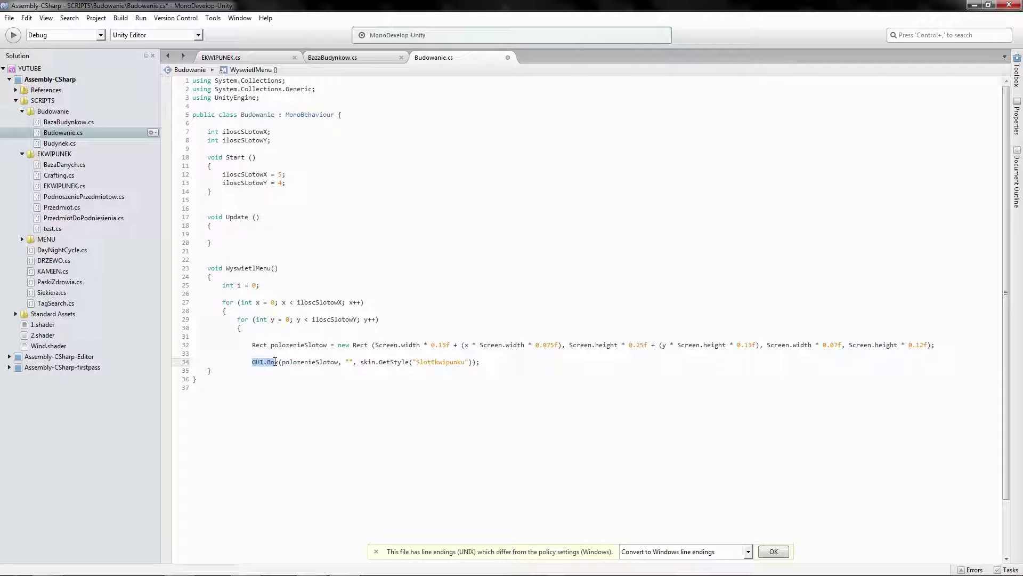
left_click(360, 362)
left_click_drag(361, 363, 466, 362)
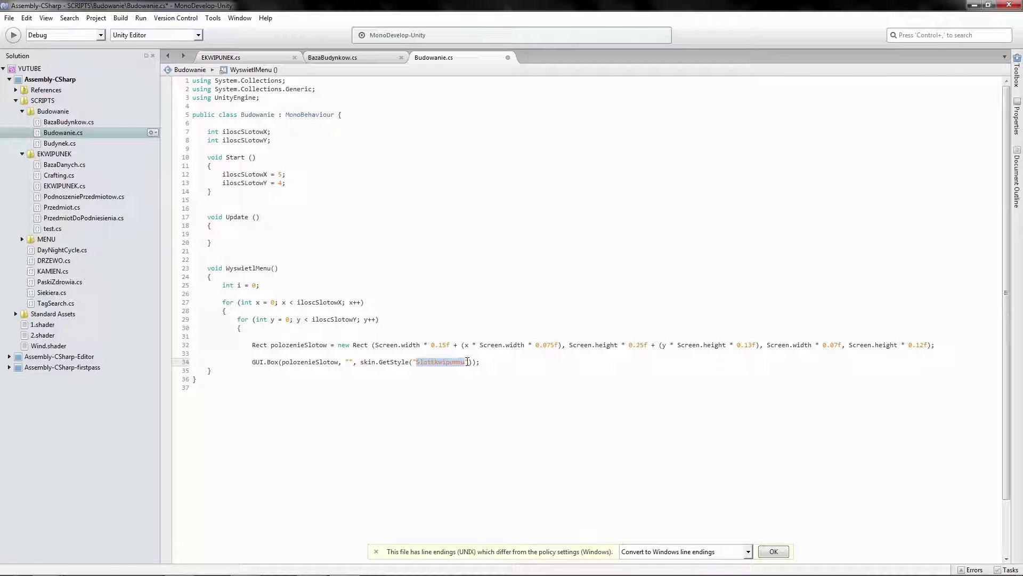
left_click(448, 369)
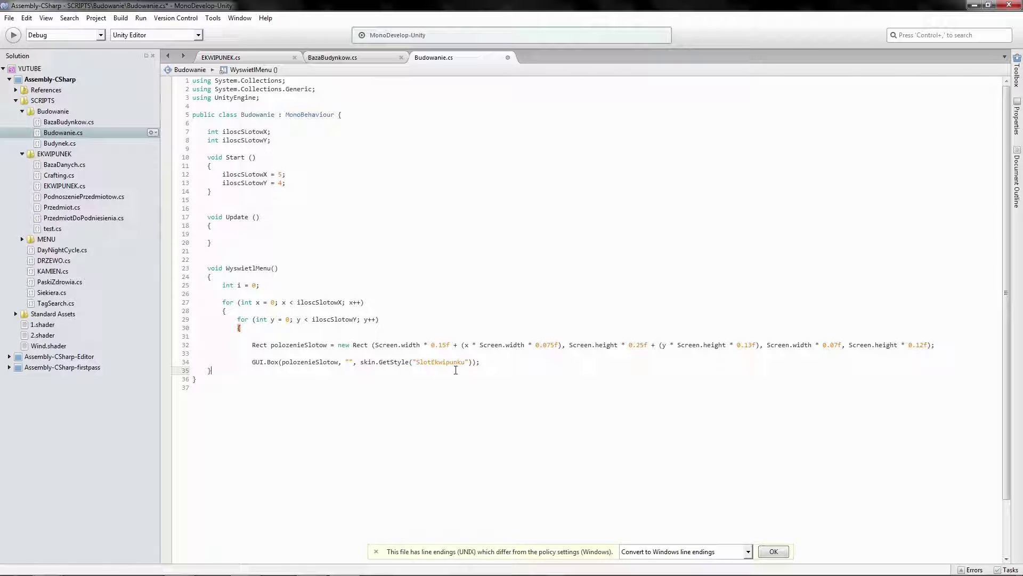
double_click(421, 361)
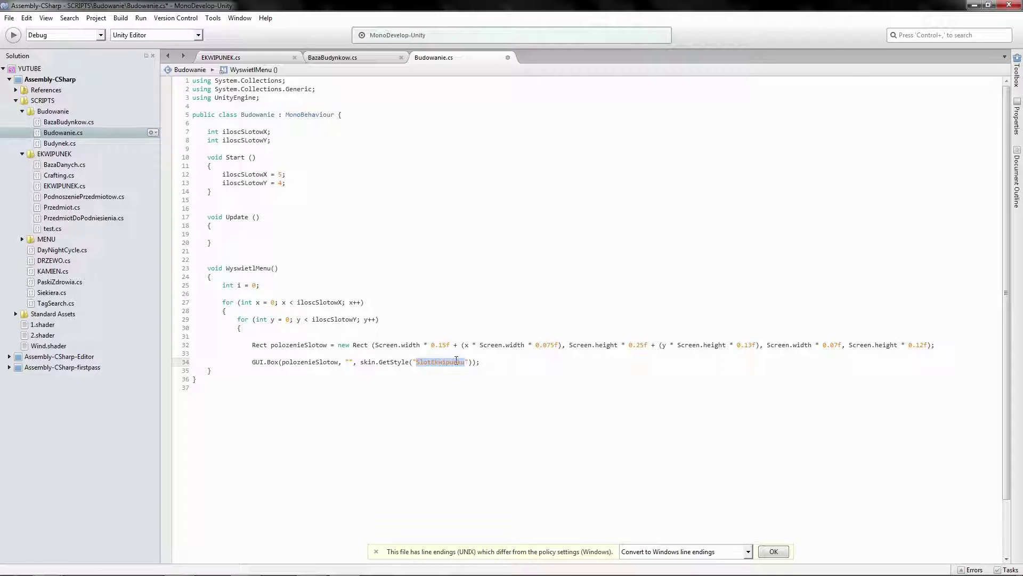
left_click(486, 362)
Close the inner and outer slot loops with braces after GUI.Box and save the script
key("Return")
type("}")
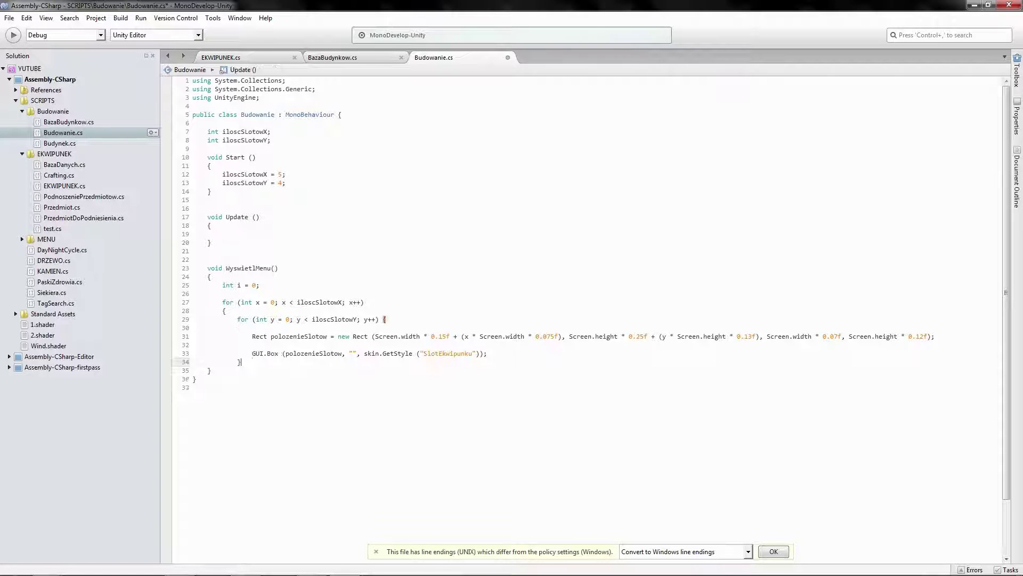
key("Return")
type("}")
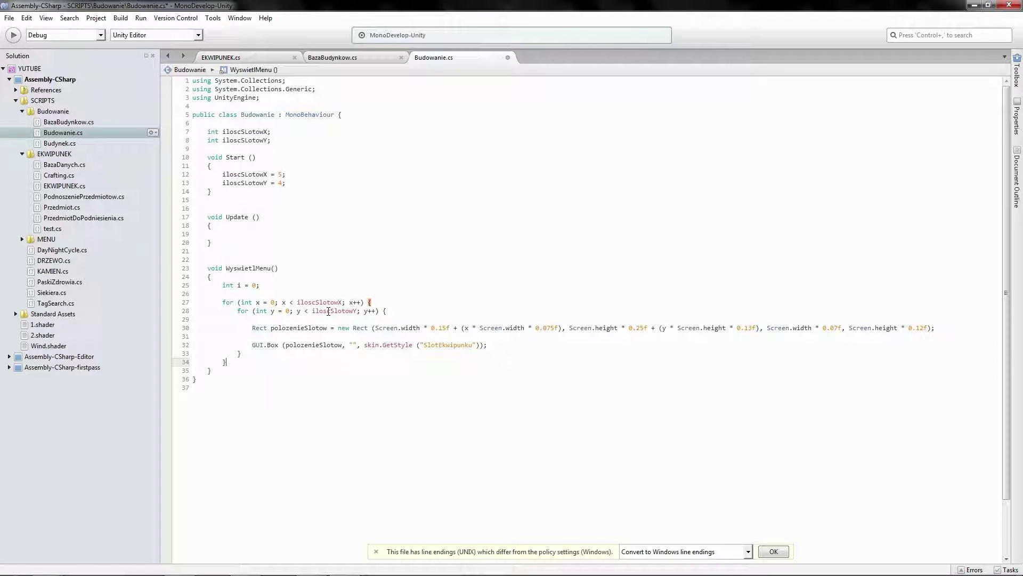
left_click(215, 373)
left_click(215, 379)
left_click(9, 17)
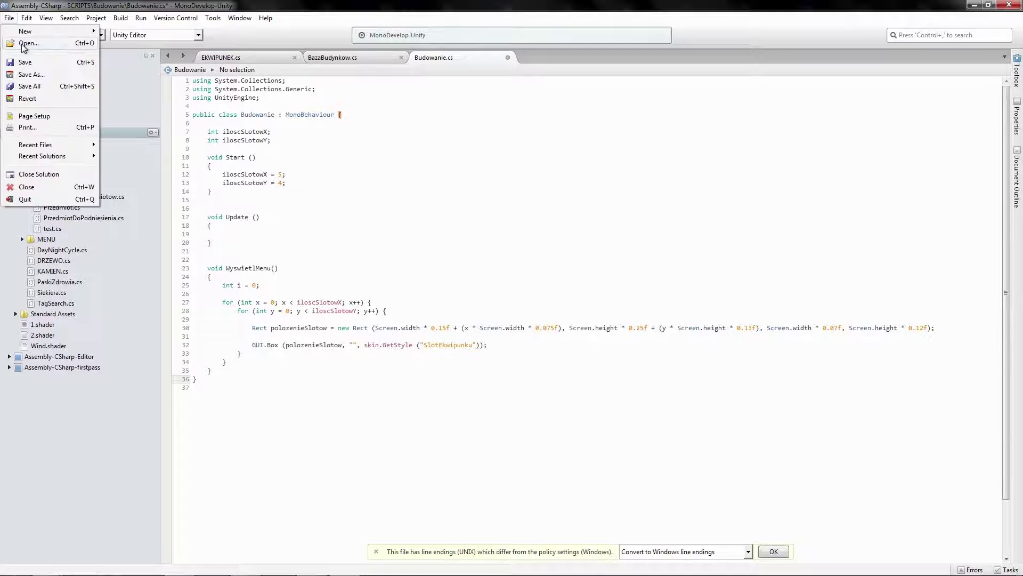
left_click(25, 61)
left_click(240, 353)
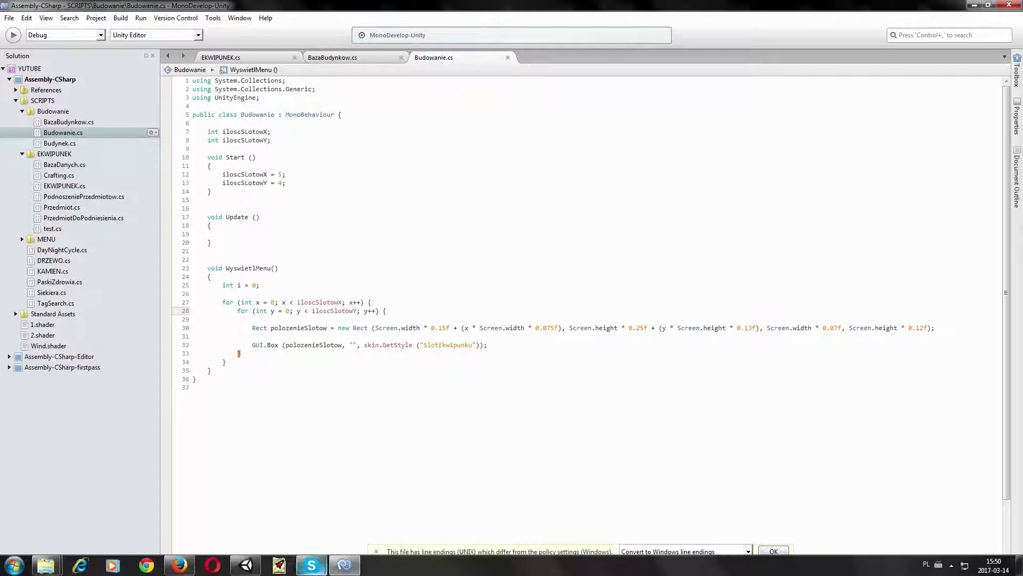
Respell the slot-count declarations on lines 7–8 as iloscSlotowX and iloscSlotowY
left_click(285, 140)
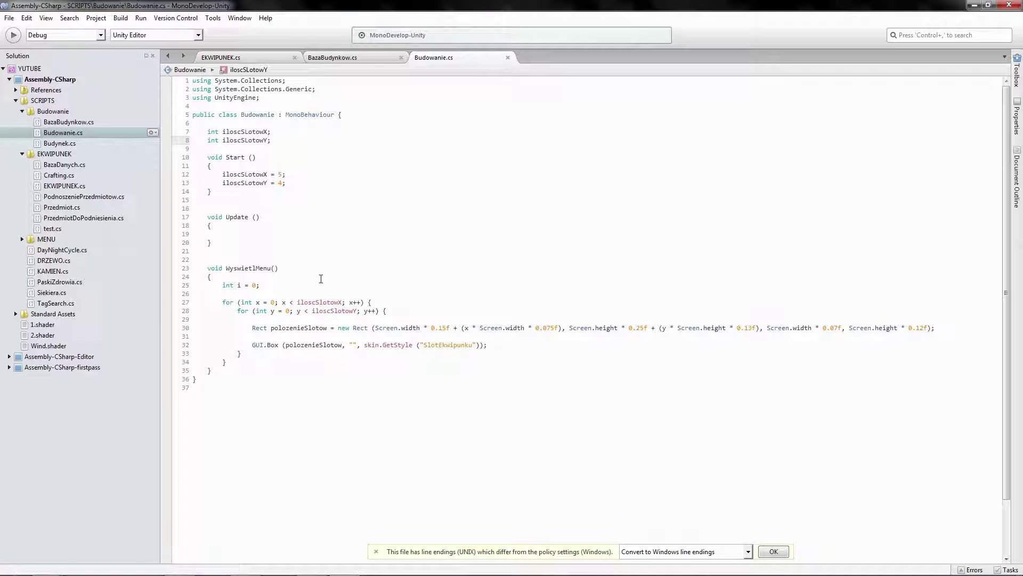
double_click(321, 302)
key("ctrl+c")
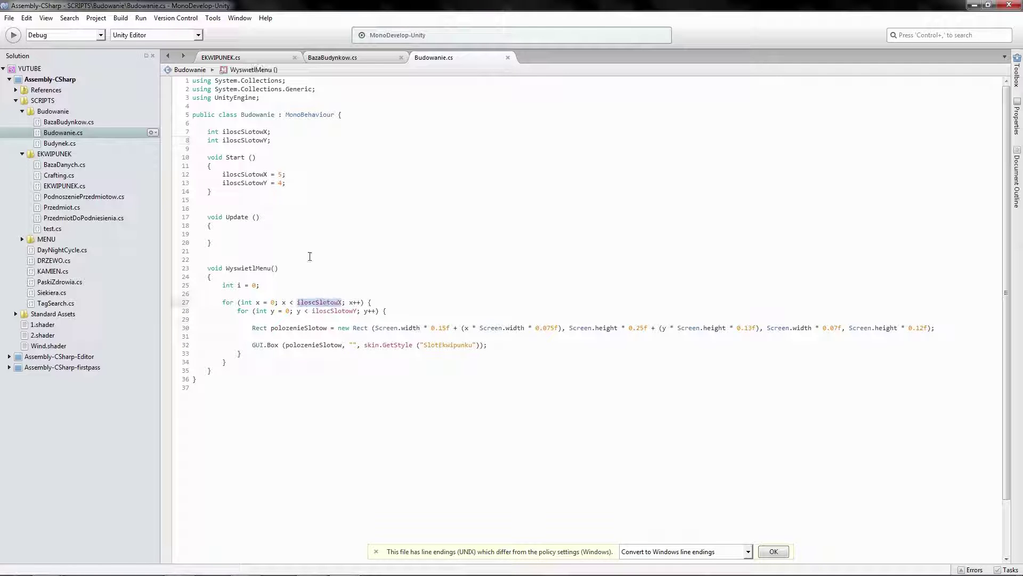
double_click(255, 132)
key("ctrl+v")
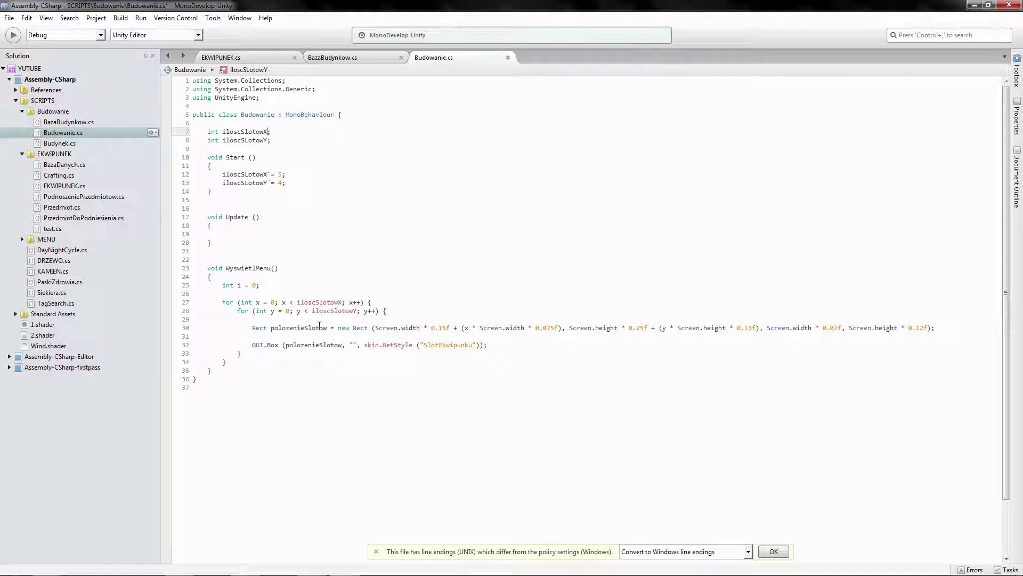
double_click(327, 311)
key("ctrl+c")
double_click(252, 140)
key("ctrl+v")
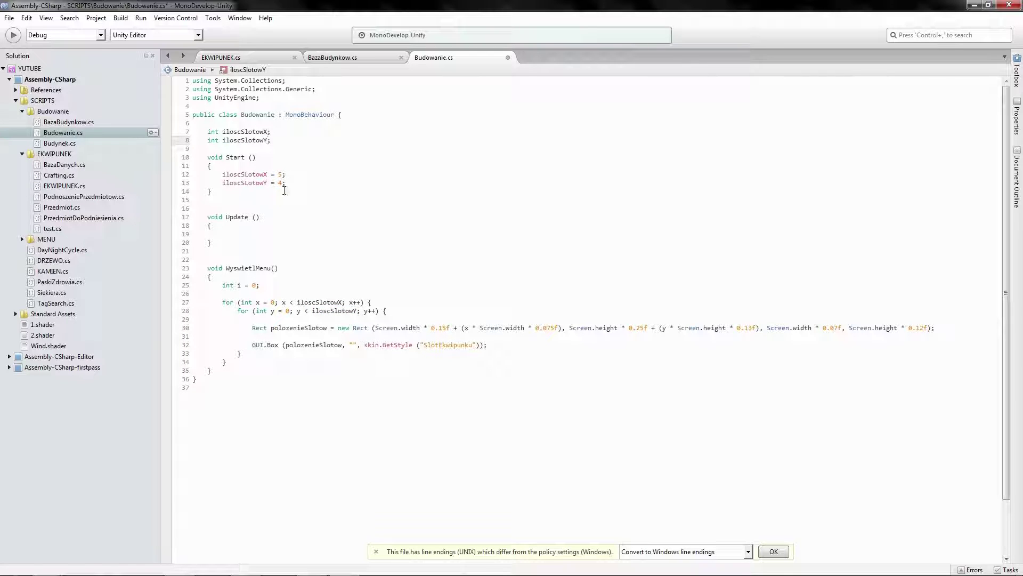
left_click(282, 140)
Declare 'public GUISkin skin' on line 10 below the slot-count fields
key("Return")
key("Return")
type("pu")
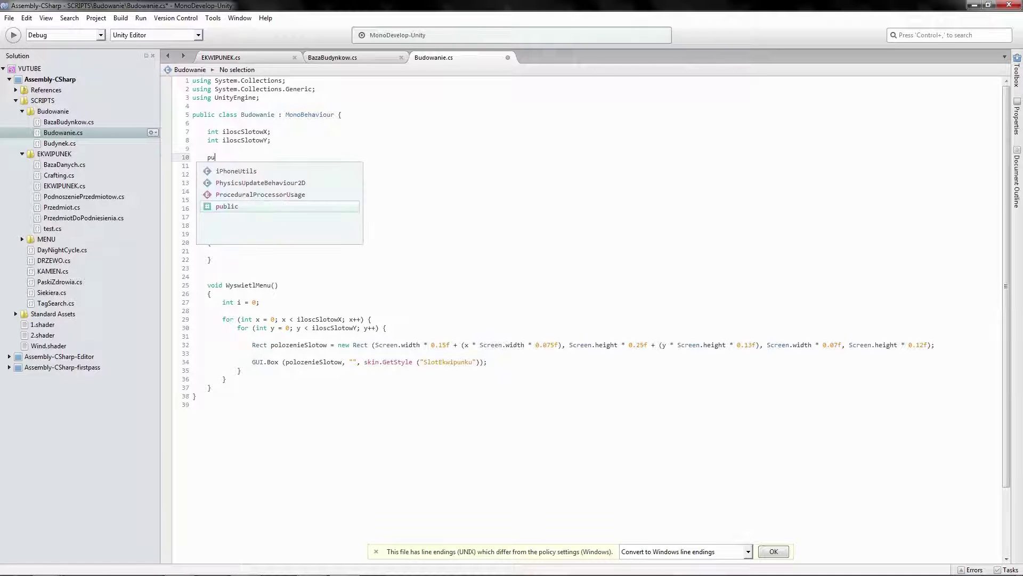
type("blic skin")
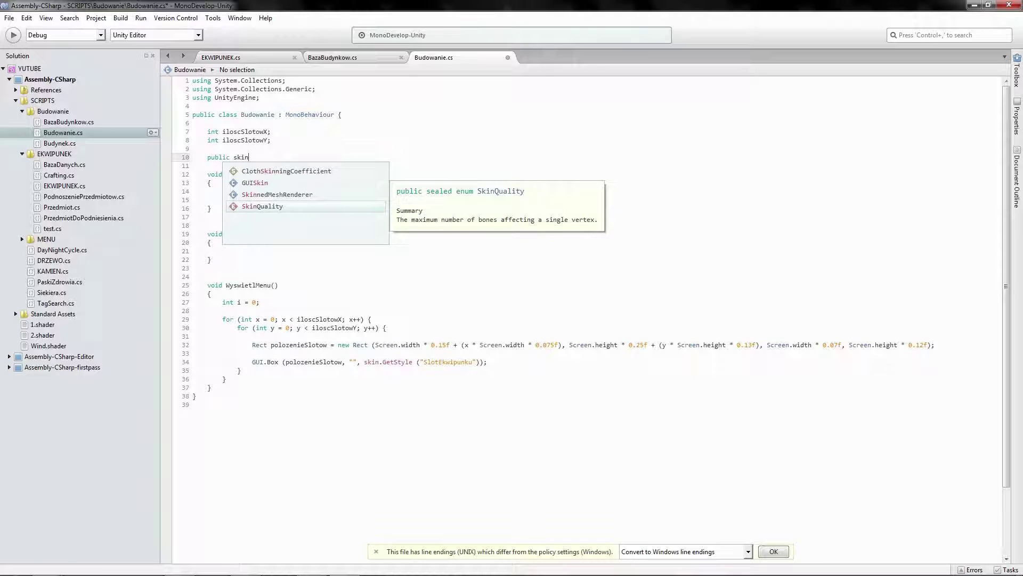
key("space")
type("GUI")
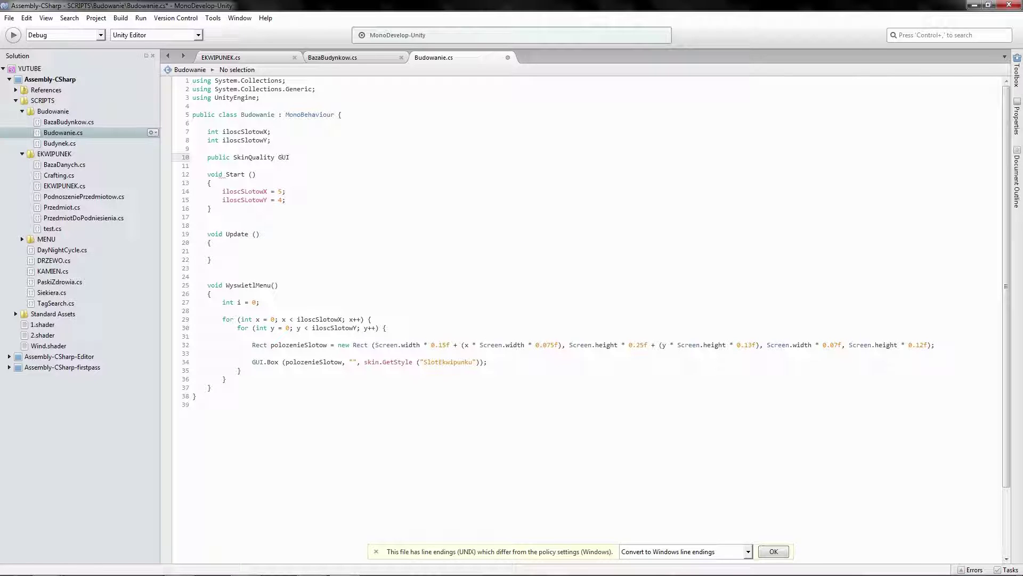
key("BackSpace")
key("BackSpace")
key("BackSpace")
key("BackSpace")
key("BackSpace")
key("BackSpace")
key("BackSpace")
key("BackSpace")
key("BackSpace")
type("GUISkin")
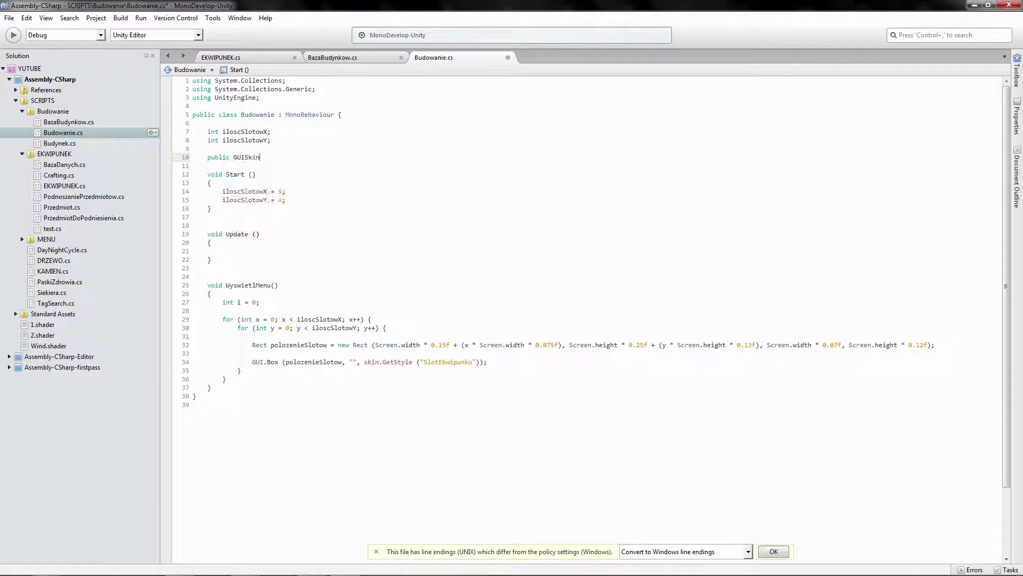
type(" skin;")
Save the script and check Unity's Console for compile errors
left_click(10, 18)
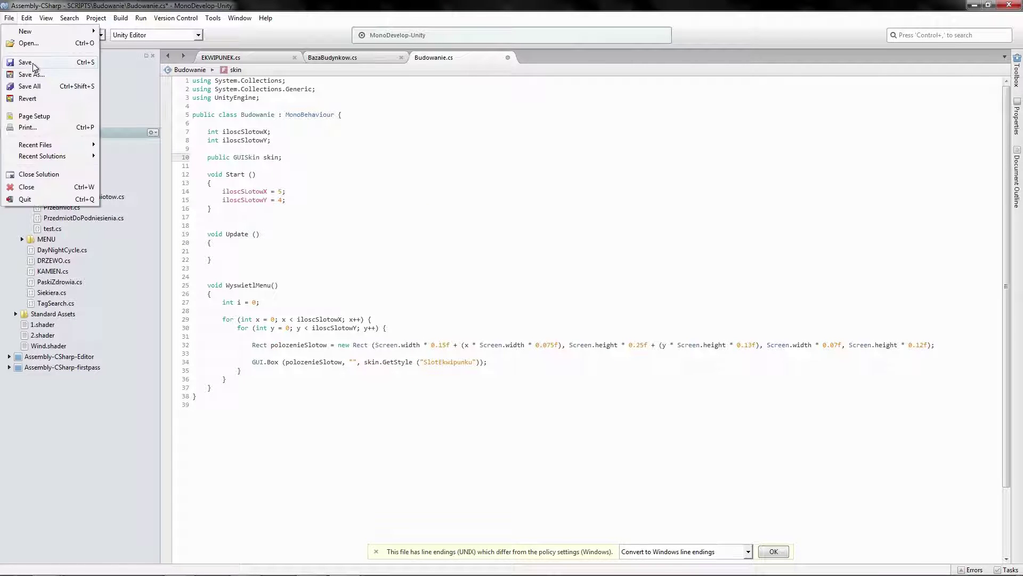
left_click(33, 62)
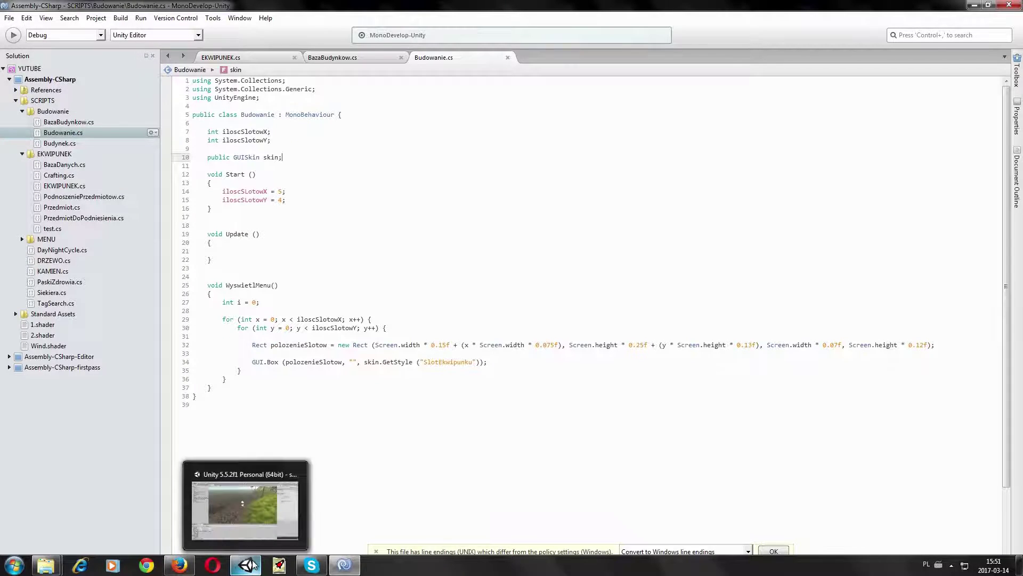
left_click(250, 563)
left_click(24, 422)
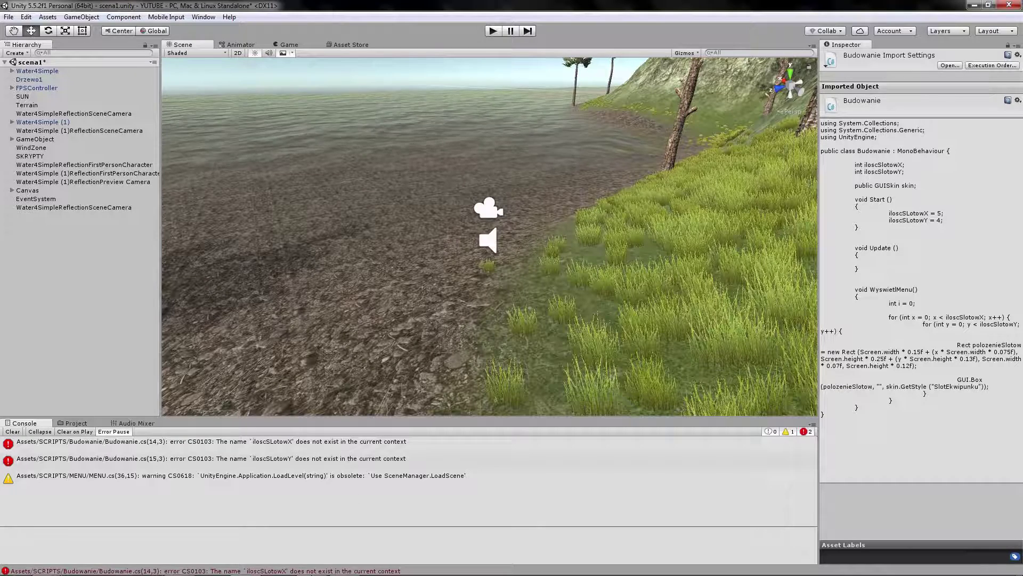
left_click(343, 569)
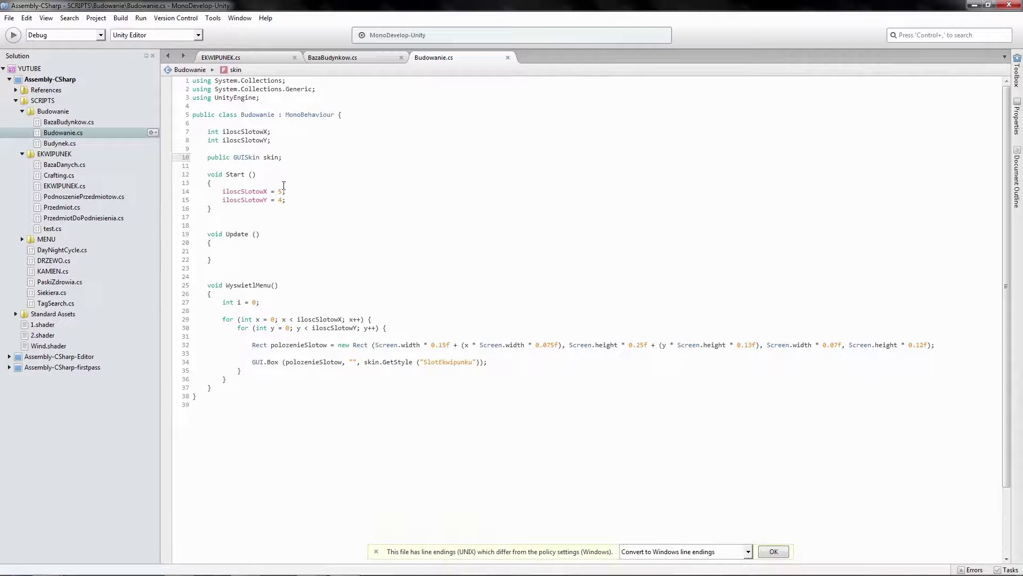
Replace the misspelled names on lines 14–15 in Start() with iloscSlotowX and iloscSlotowY
left_click(249, 132)
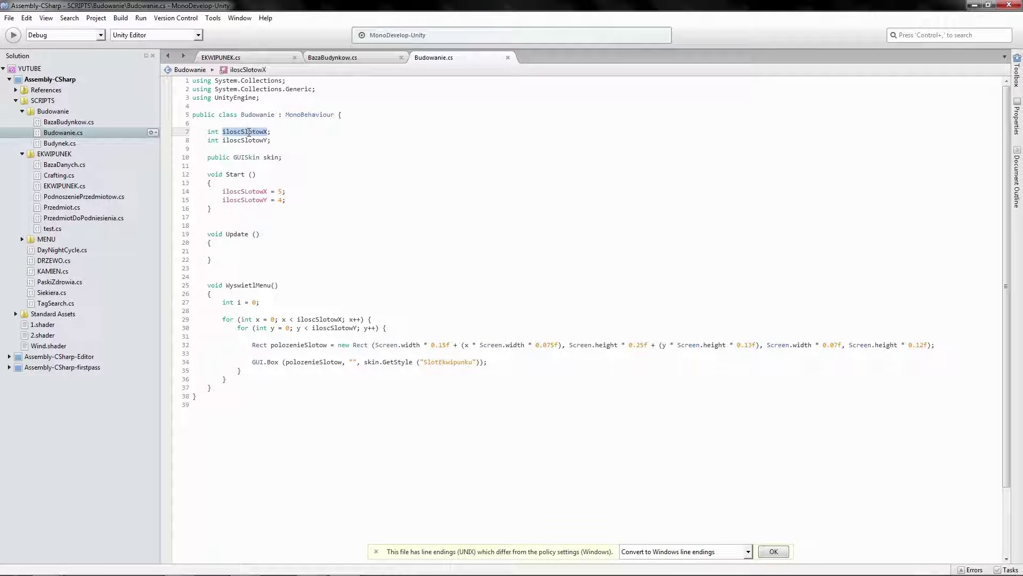
double_click(264, 192)
key("ctrl+v")
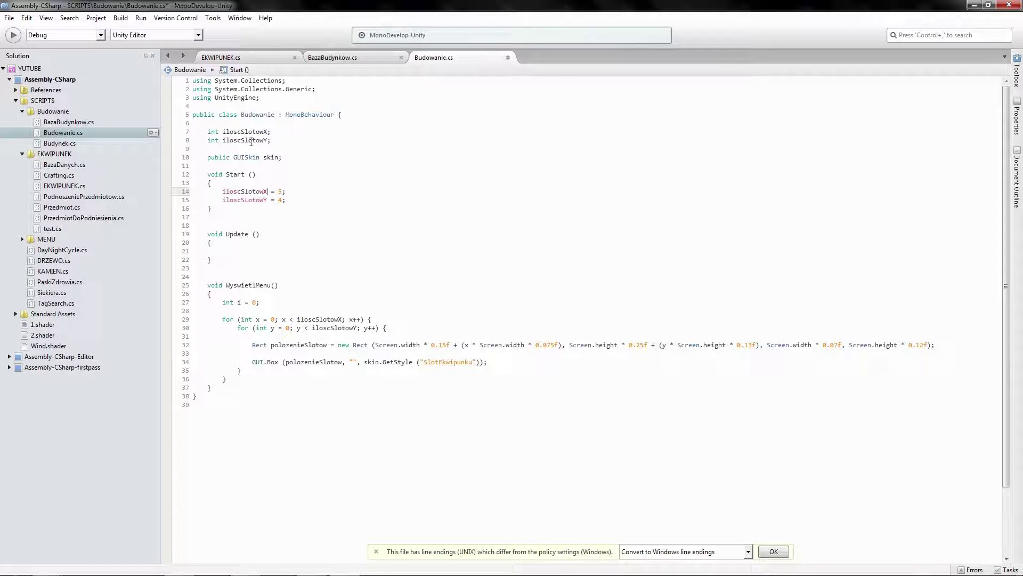
double_click(251, 140)
double_click(253, 201)
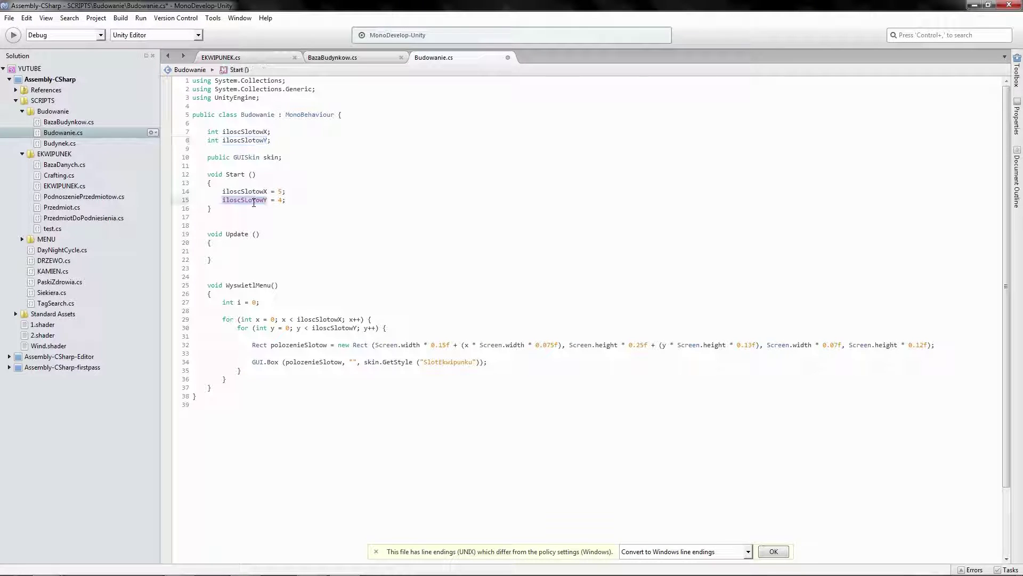
left_click(223, 225)
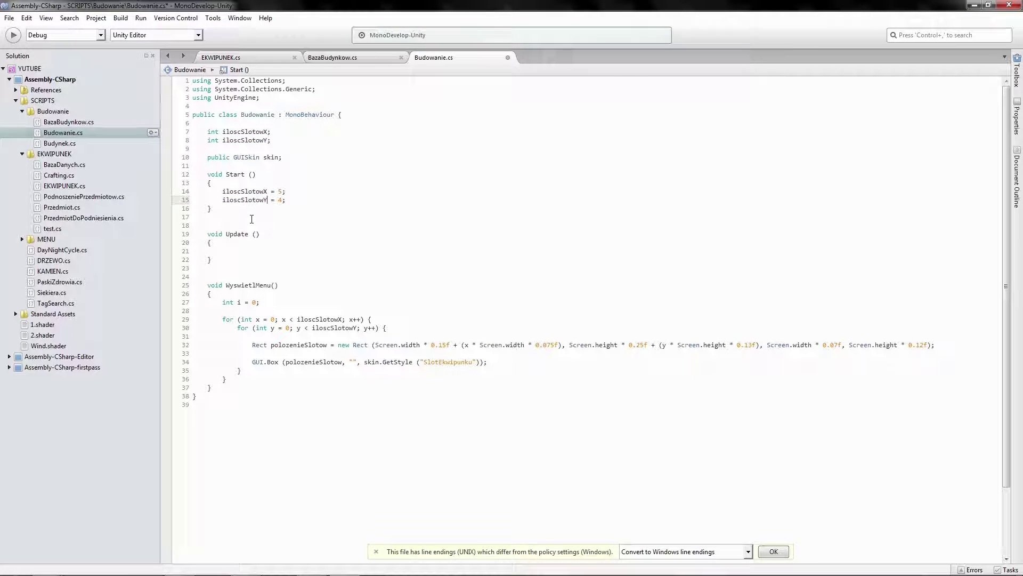
Save the script and confirm Unity's Console shows no errors
left_click(9, 18)
left_click(39, 64)
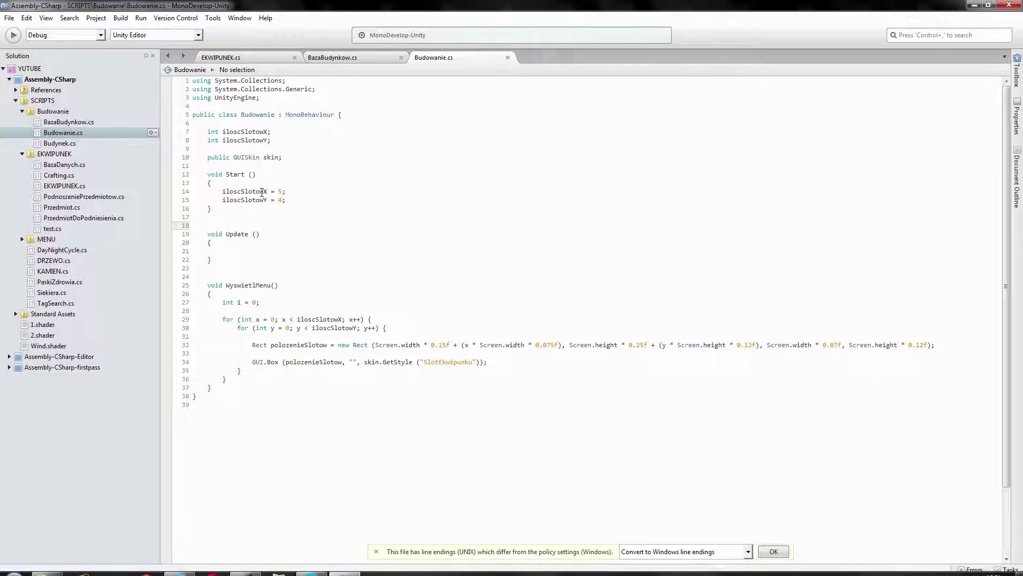
left_click(246, 566)
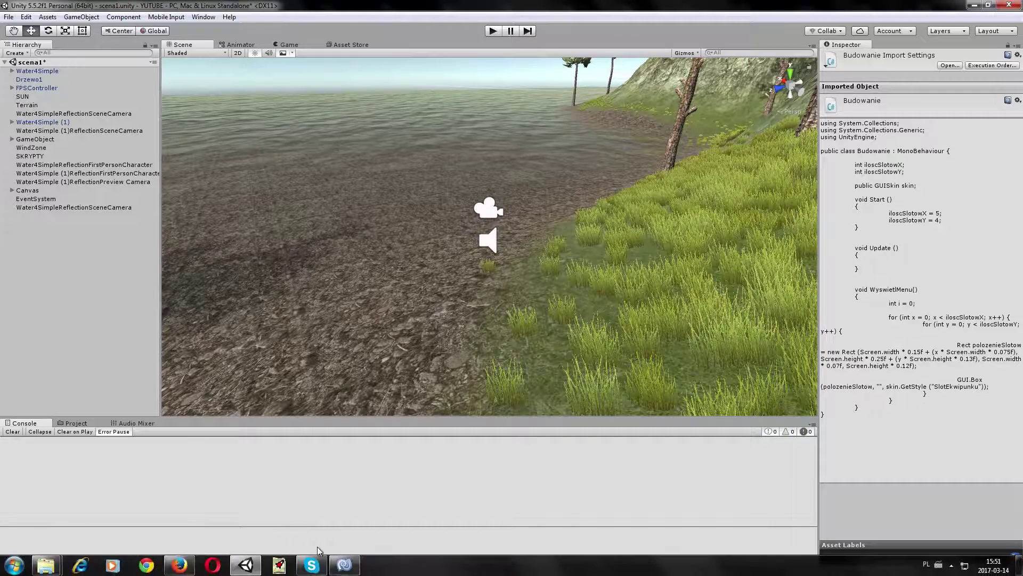
left_click(345, 567)
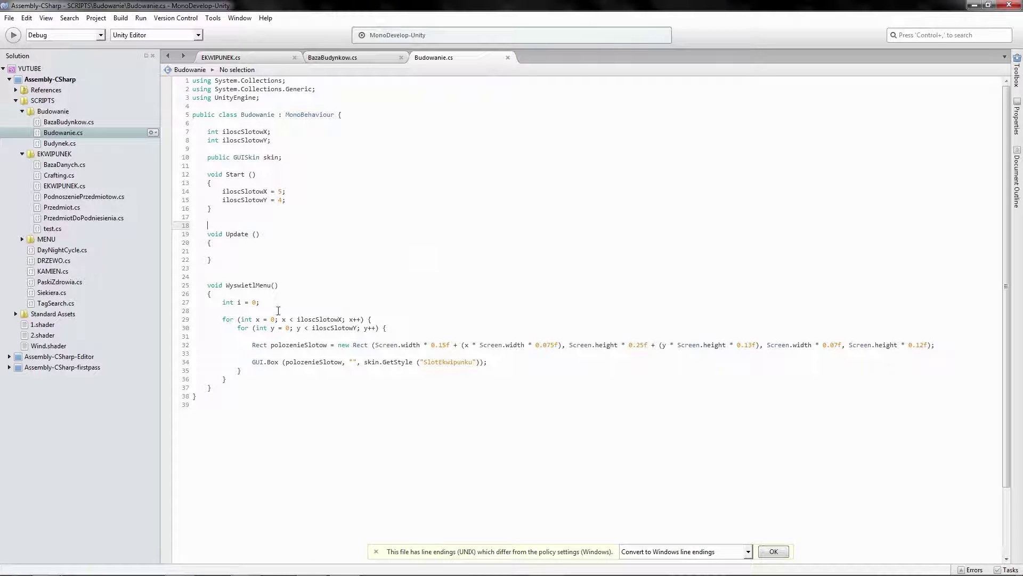
Add an empty line inside the Update() method
left_click(217, 293)
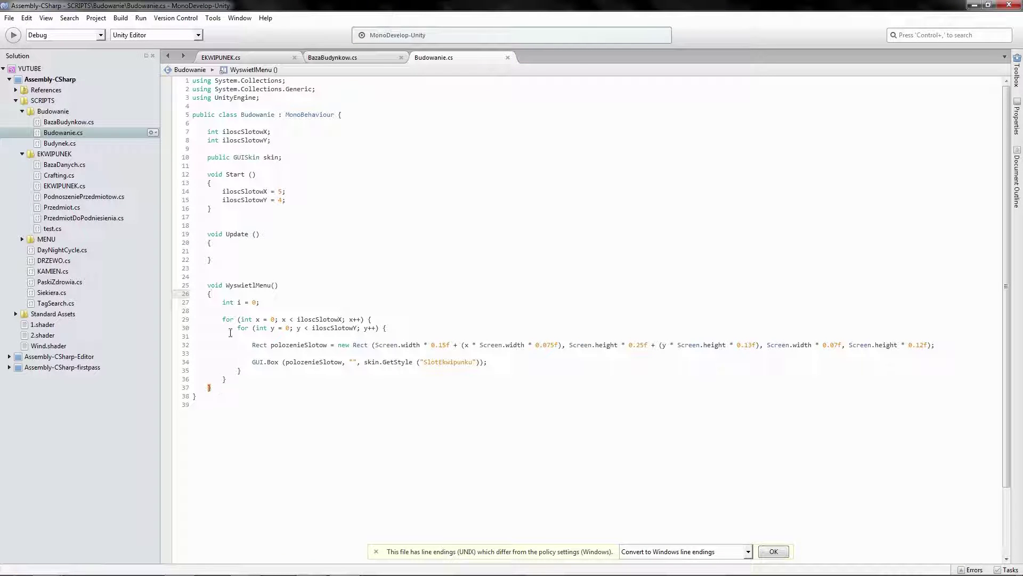
left_click(217, 388)
left_click(214, 243)
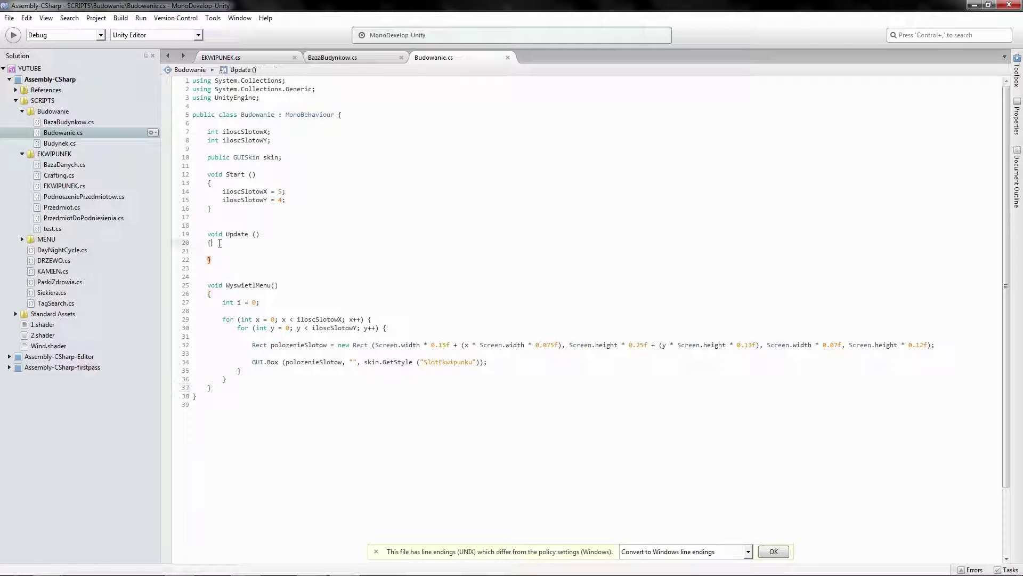
key("Return")
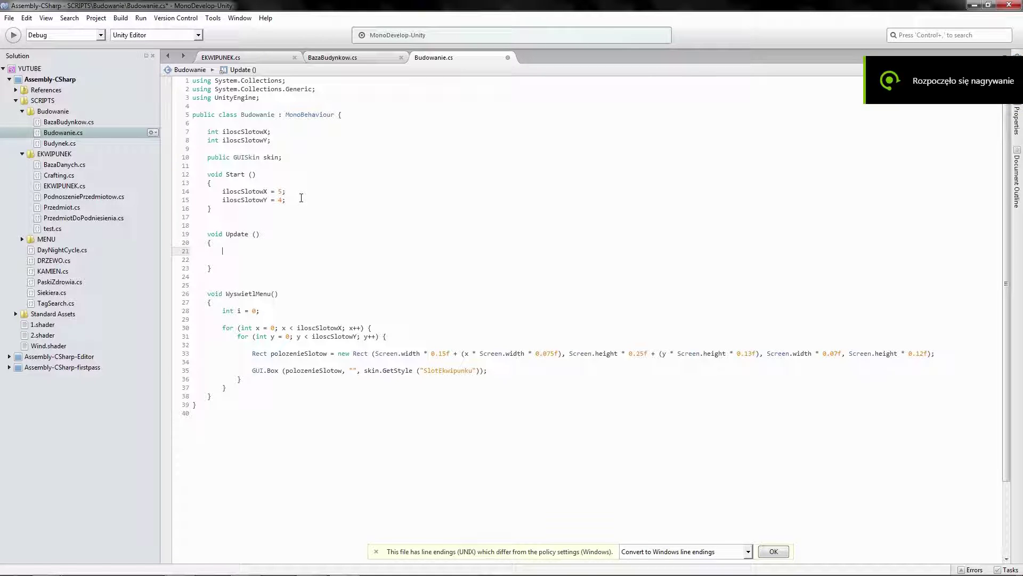
Declare a 'bool czyWyswietlicMenu;' field below the skin field
left_click(294, 160)
key("Return")
key("Return")
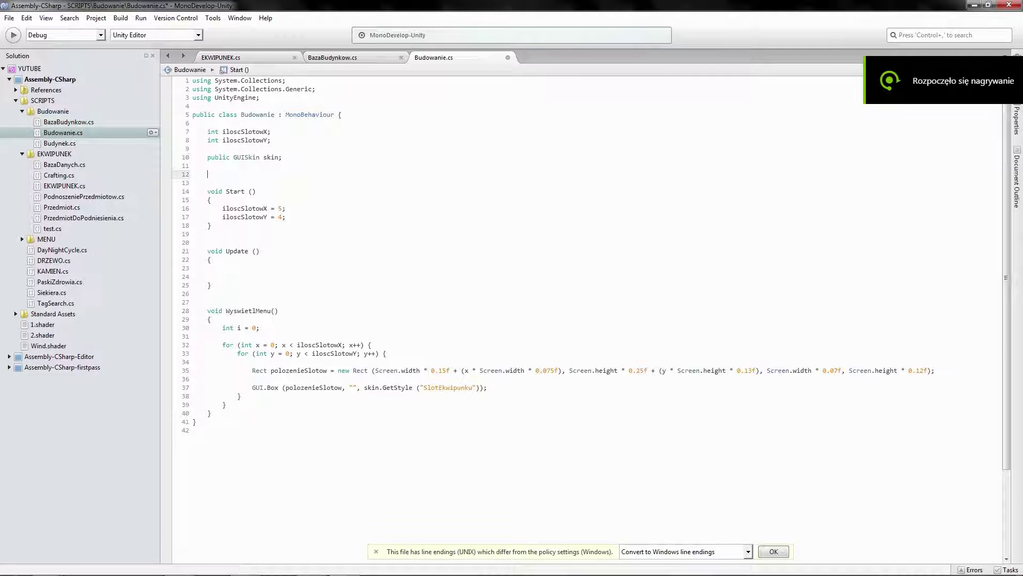
type("bool ")
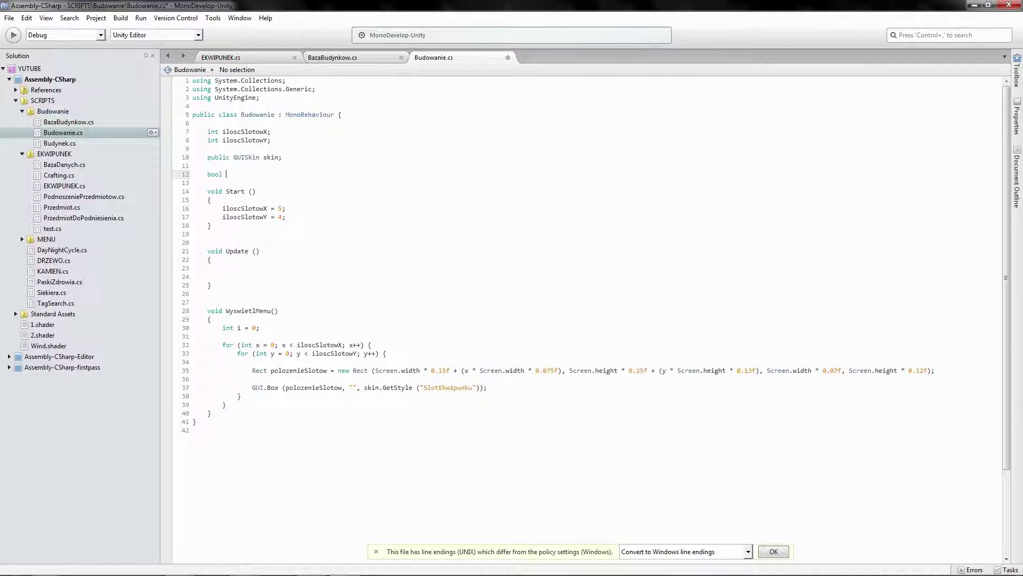
type("czyW")
type("yswi")
type("etki")
key("BackSpace")
key("BackSpace")
type("licMenu;")
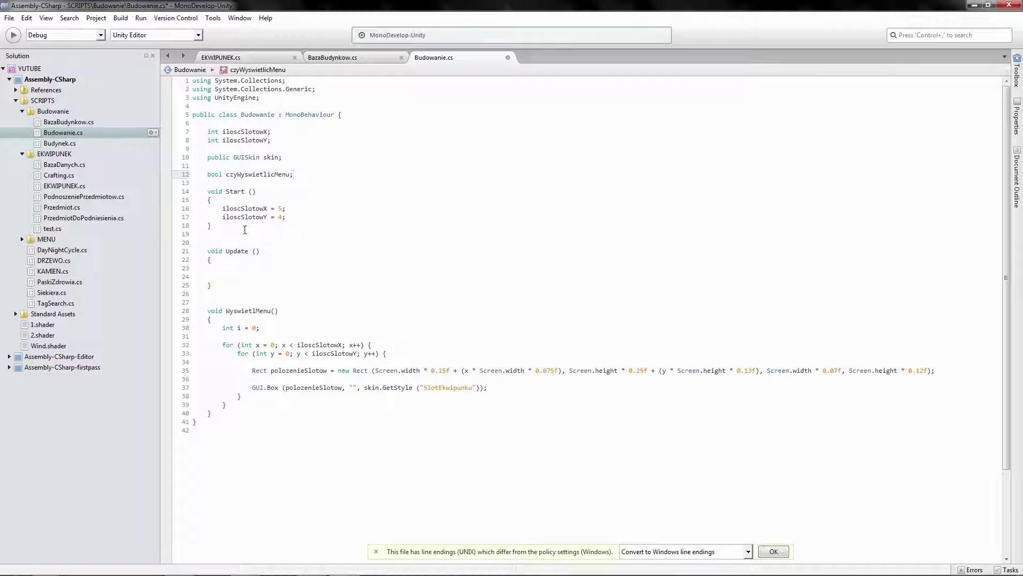
Create an empty OnGUI() method below Update with a blank line in its body
left_click(221, 290)
key("Return")
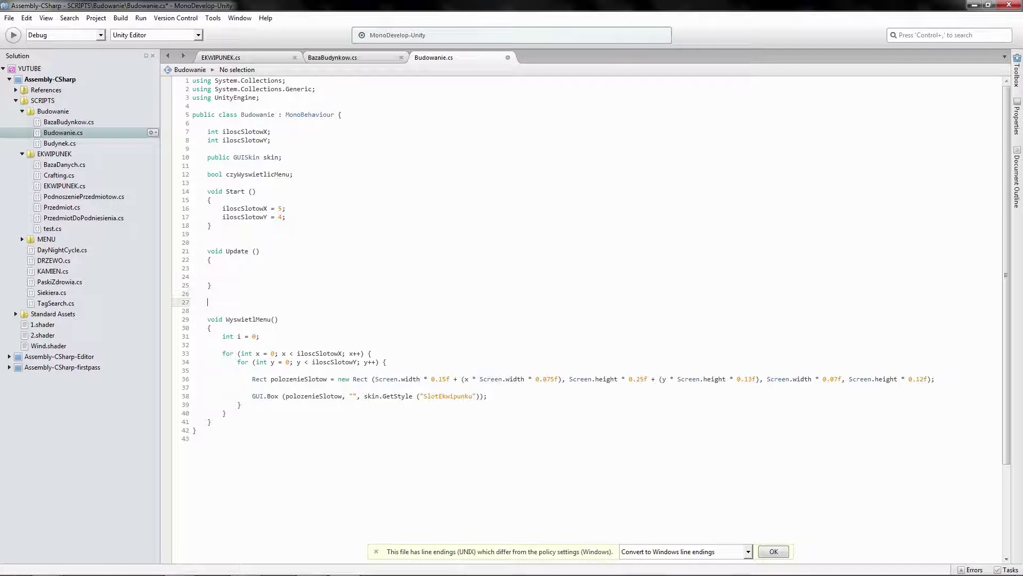
type("void ON")
type("()")
key("Return")
type("{")
key("Return")
type("}")
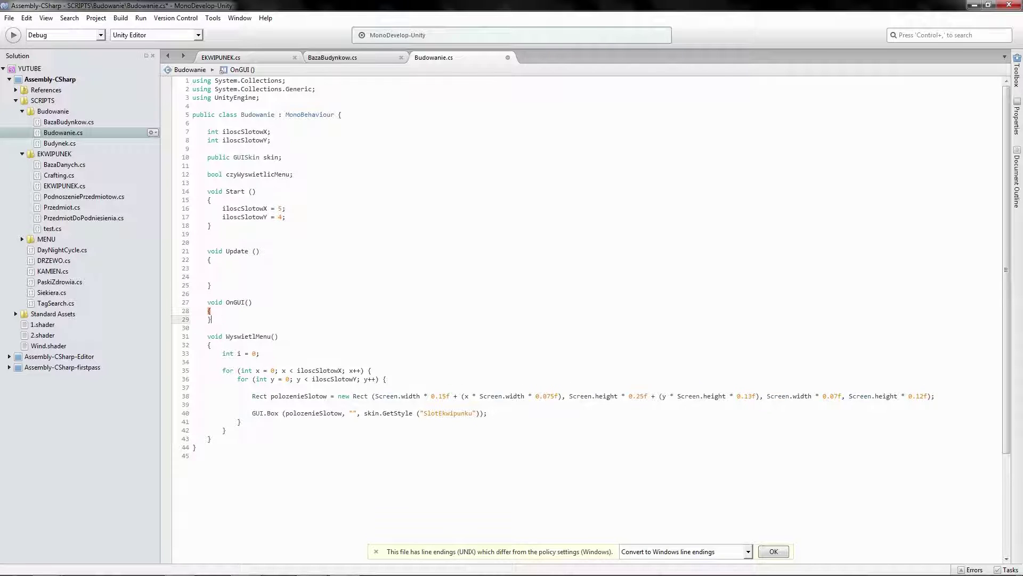
left_click(232, 308)
key("Return")
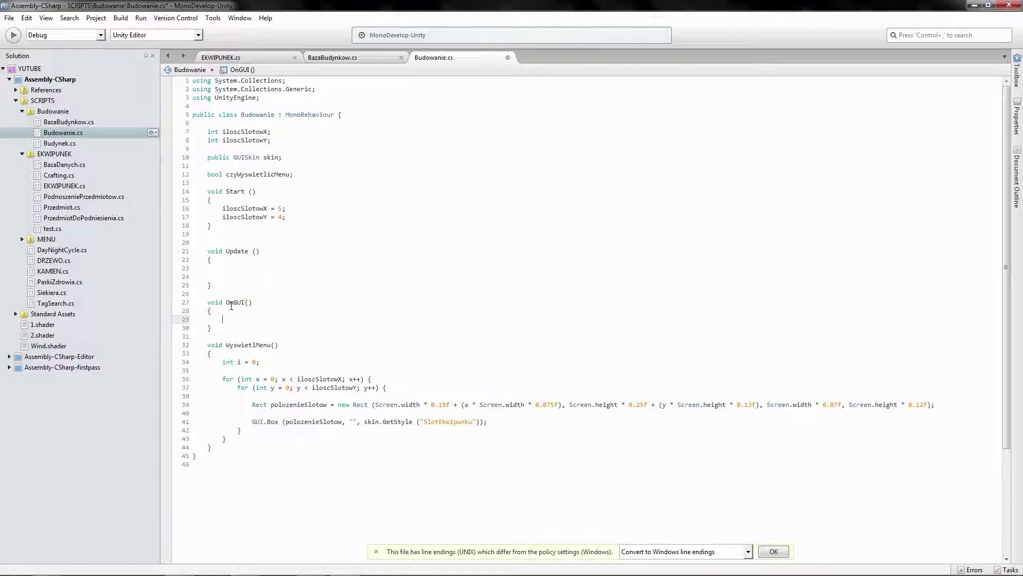
left_click(228, 303)
left_click(226, 318)
left_click(242, 301)
left_click(223, 319)
Write if (Input.GetKey(KeyCode.B)) in OnGUI with an empty braced body
type("if")
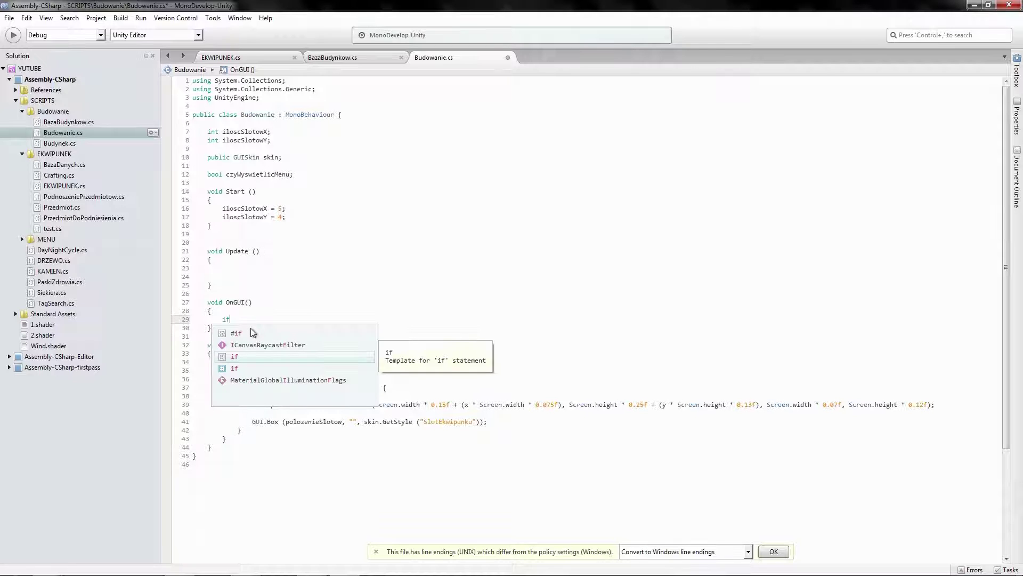
type("(")
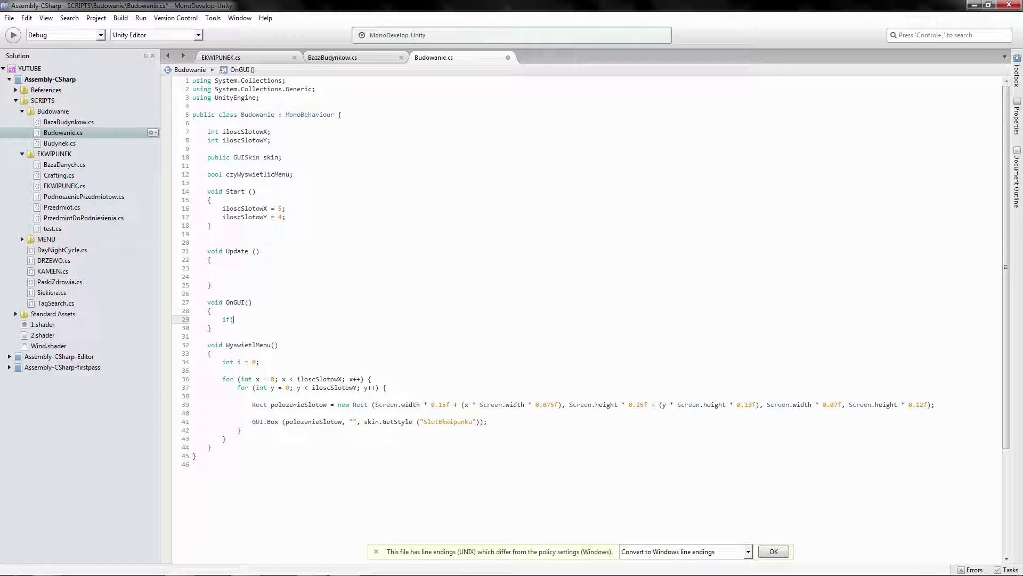
type("Input.")
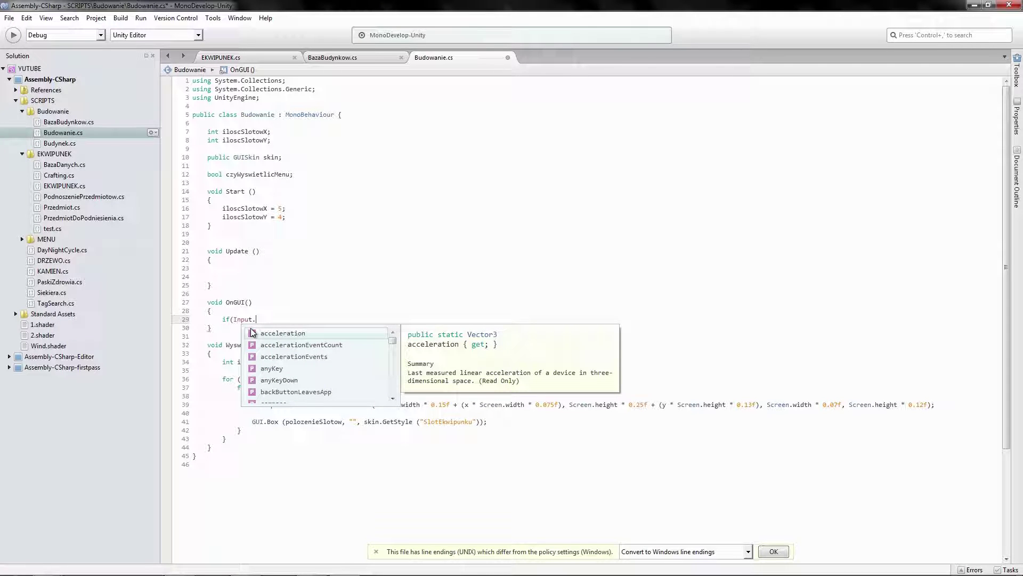
type("Het")
key("BackSpace")
key("BackSpace")
type("Get")
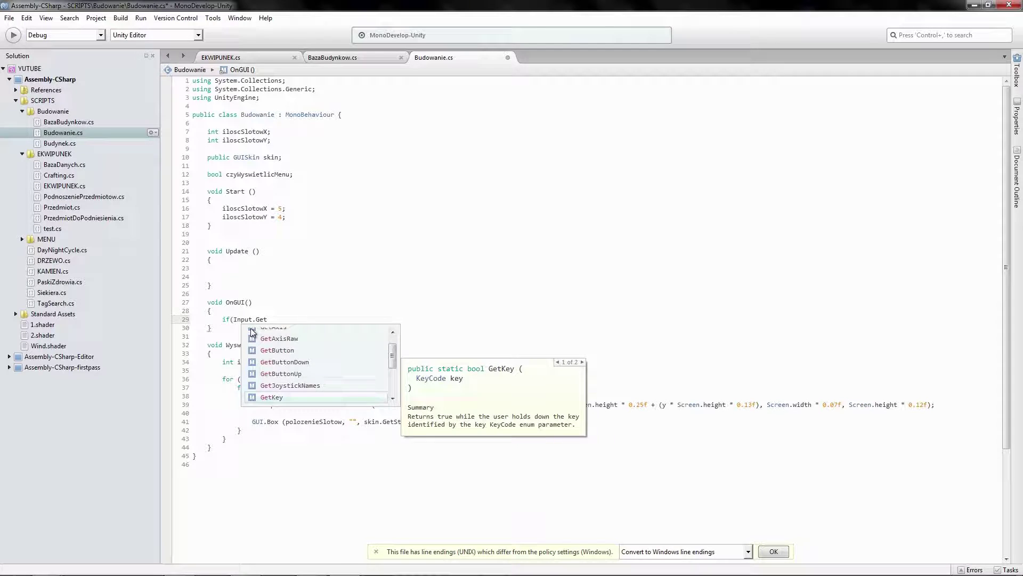
key("Return")
type("(")
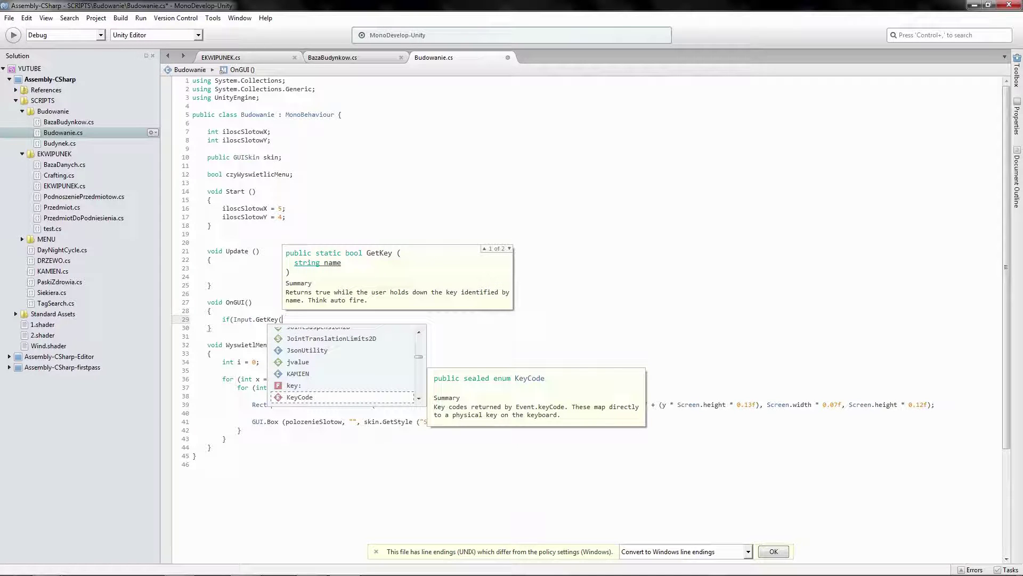
type("\"K")
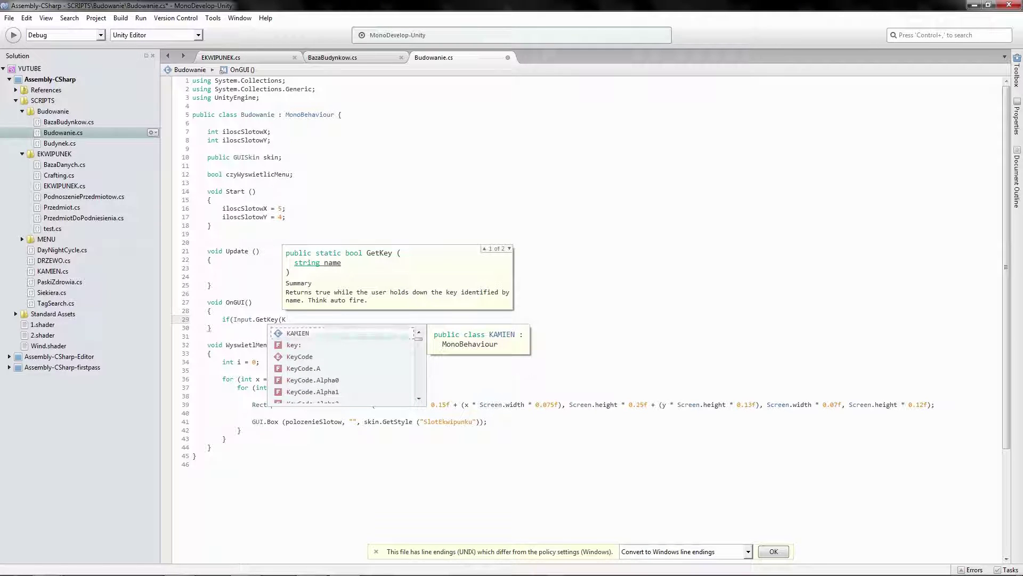
type("ey")
key("Return")
type(".")
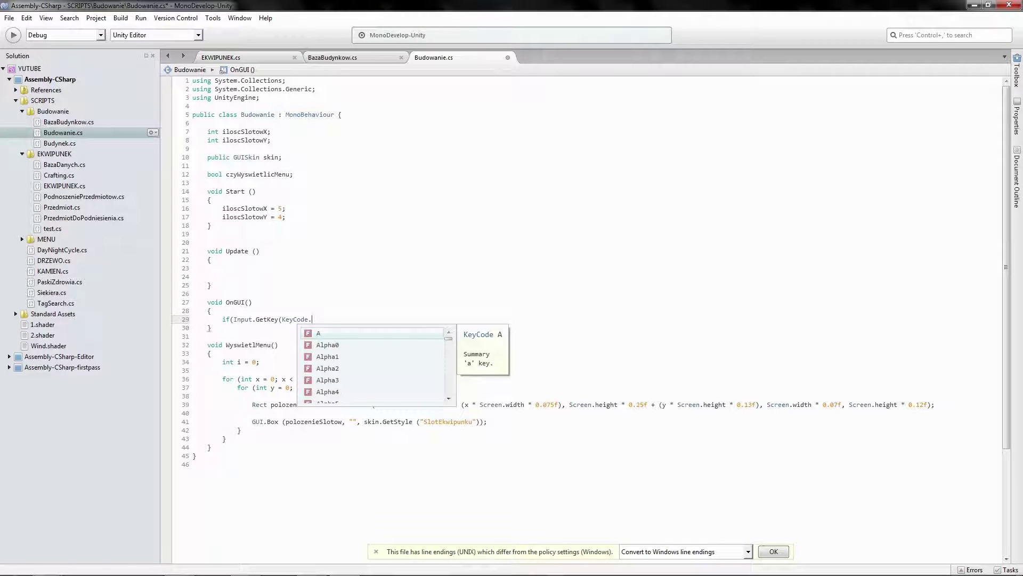
type("B")
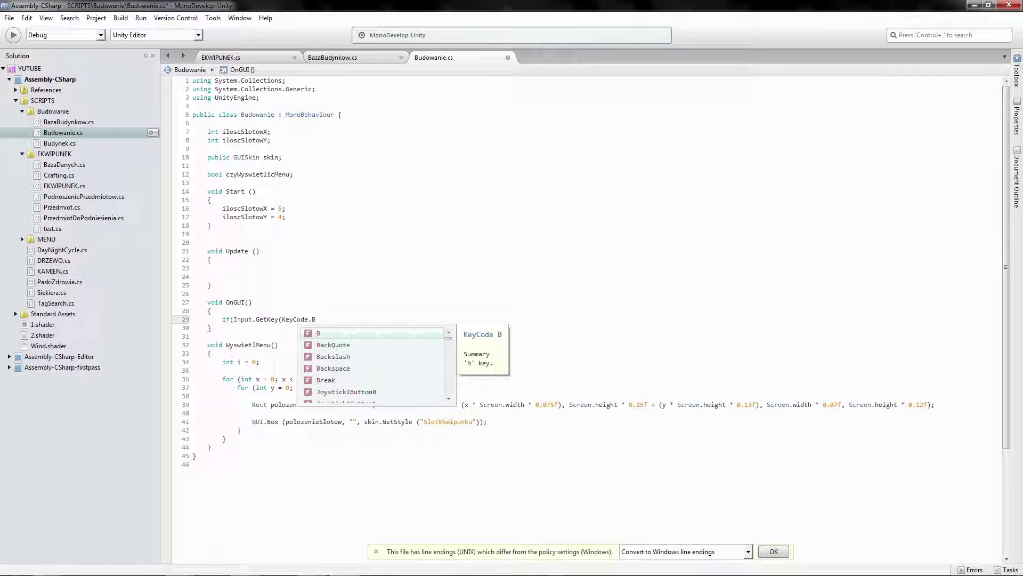
type(")) ")
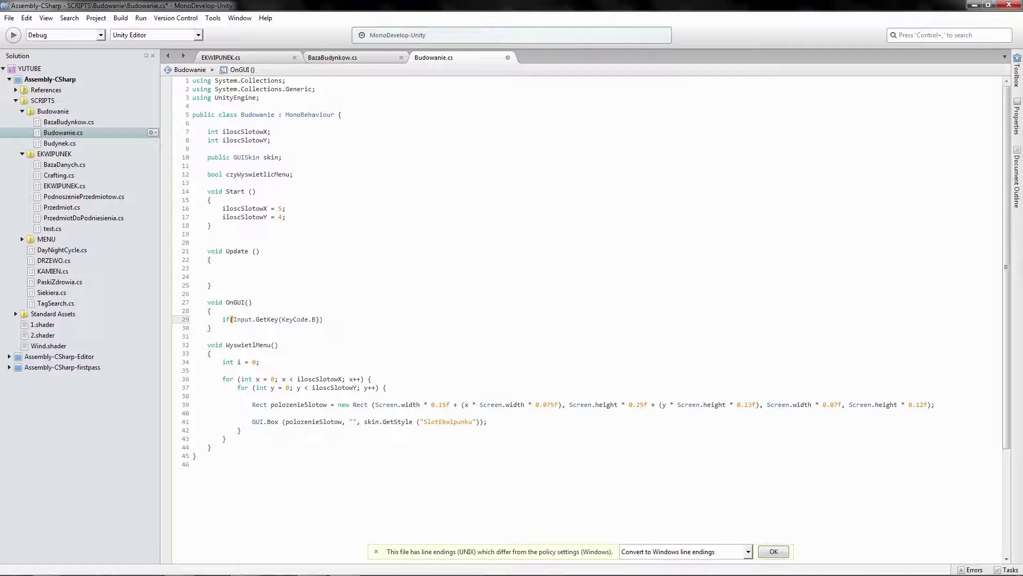
type("{")
key("Return")
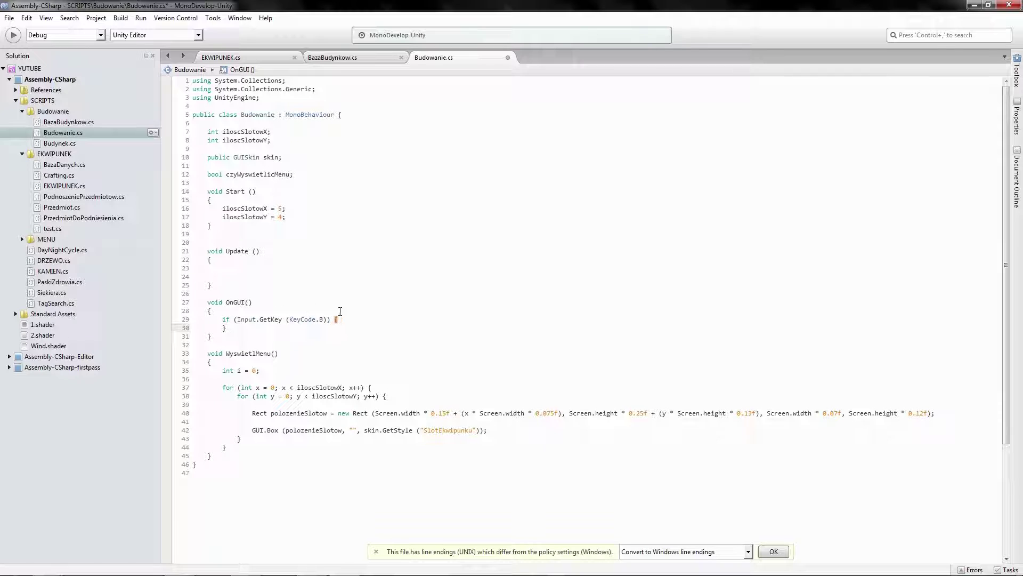
key("Return")
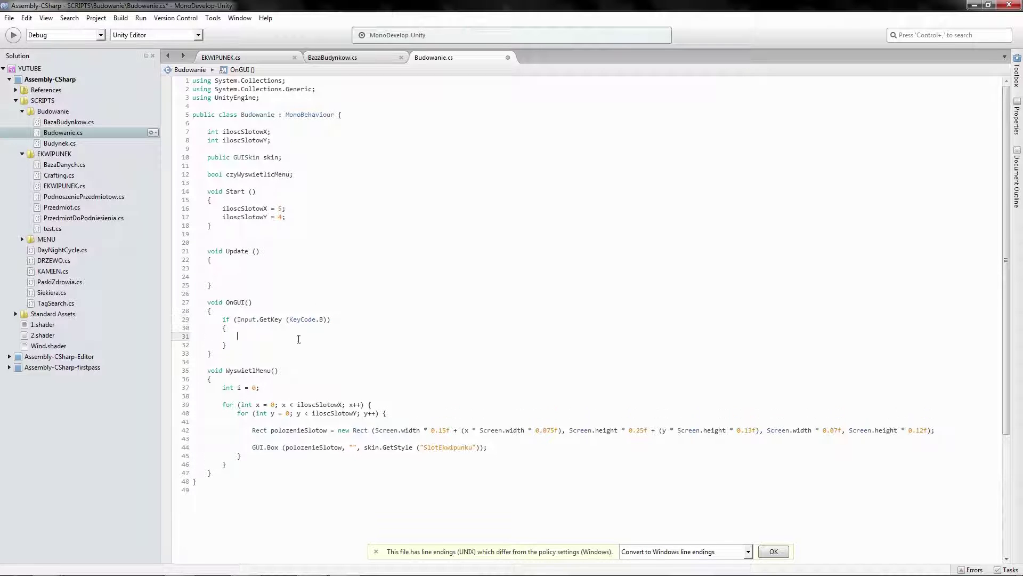
Inside the B-key block write czyWyswietlicMenu = !czyWyswietlicMenu; to toggle the menu flag
type("czyw")
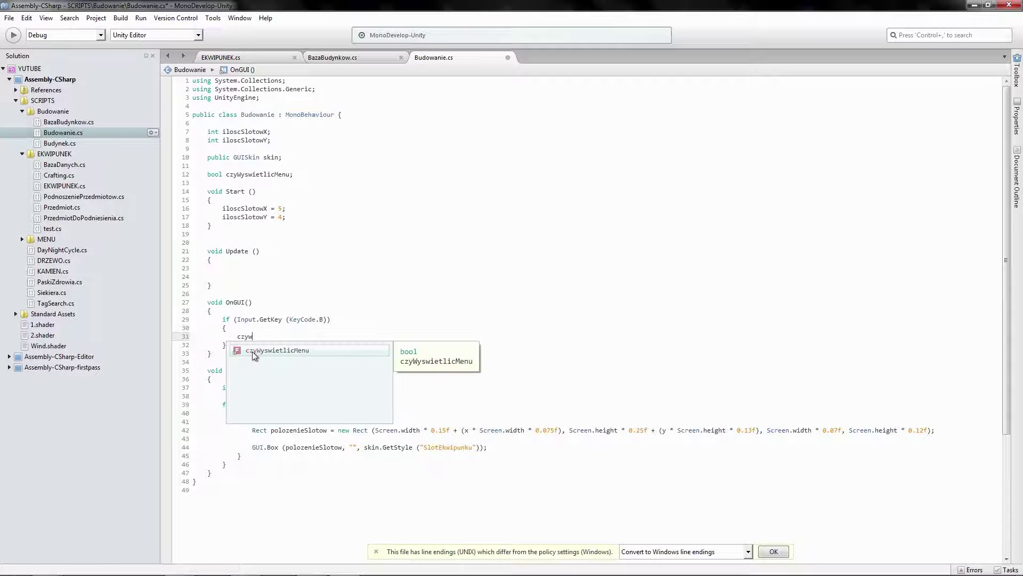
key("Return")
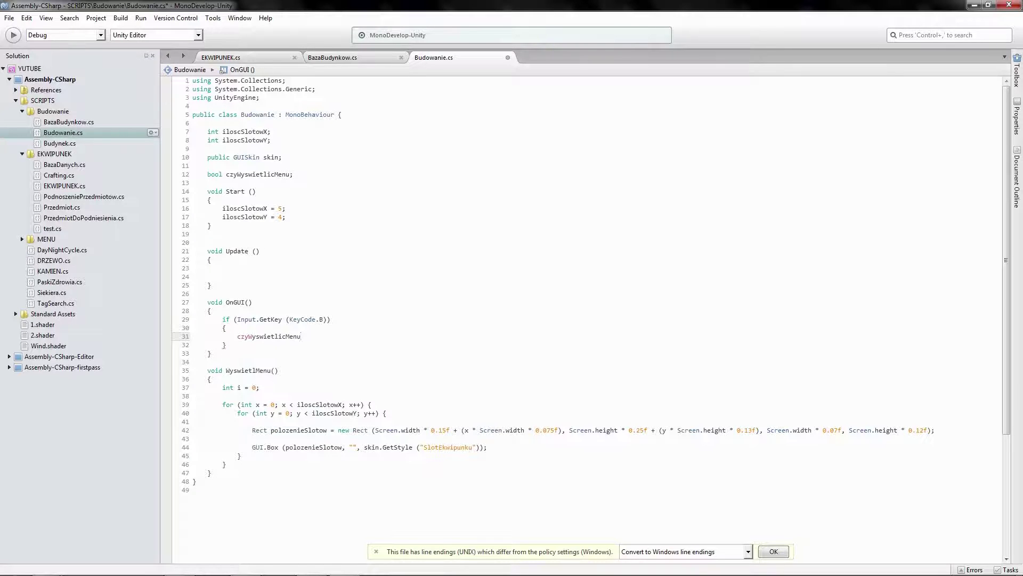
type(" = true;")
double_click(319, 336)
type("!czy;")
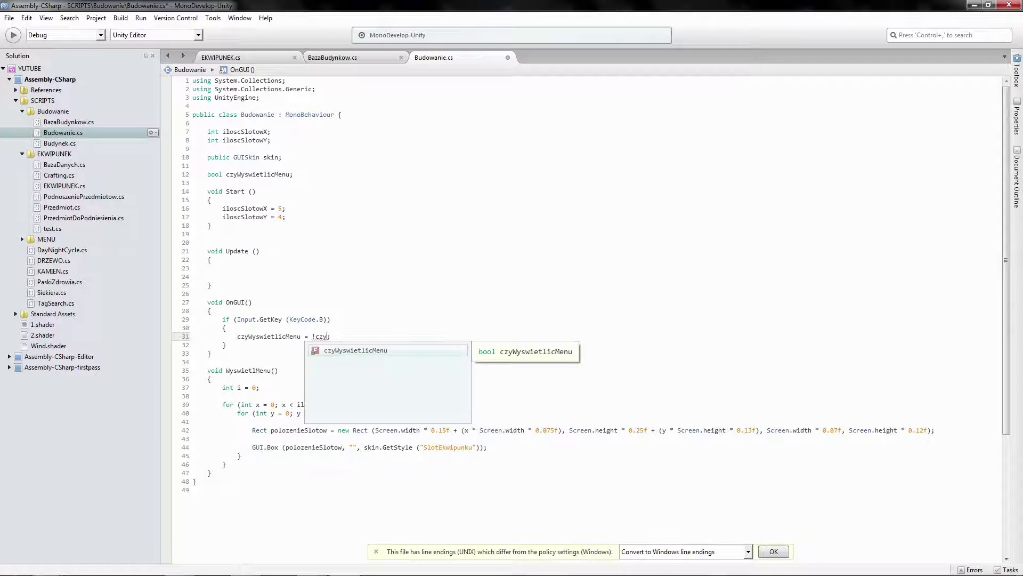
key("Return")
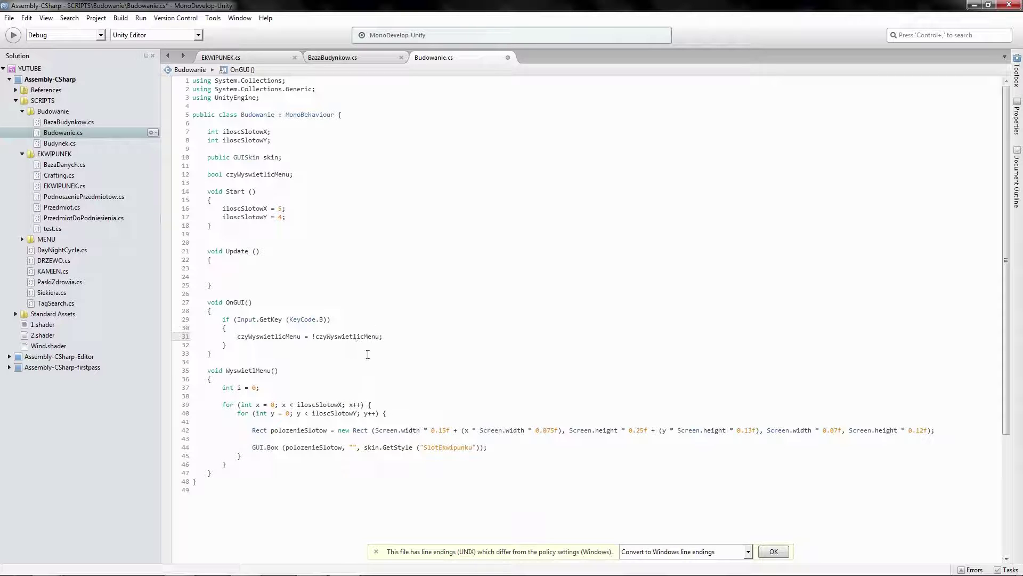
mouse_move(360, 334)
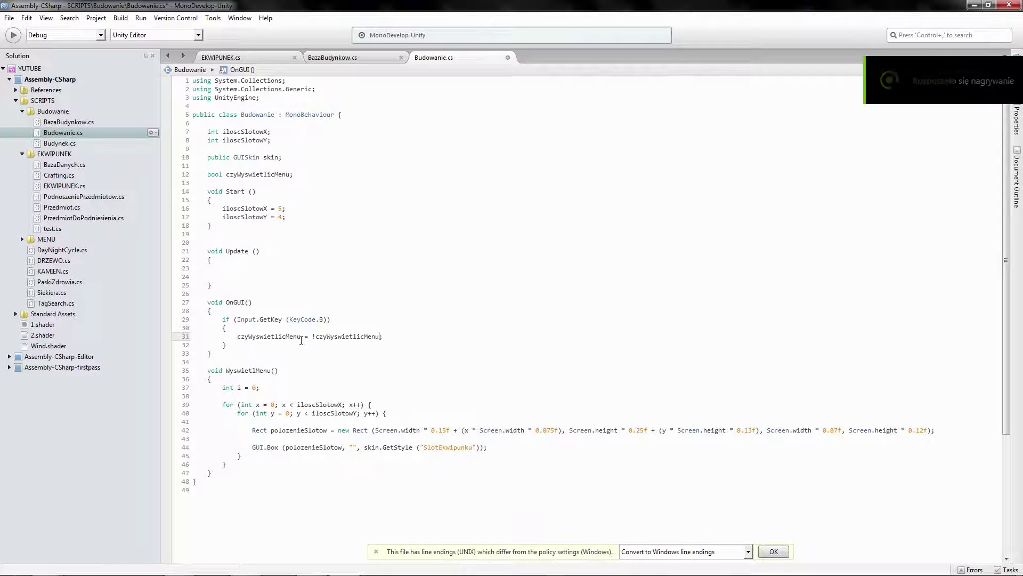
left_click(313, 336)
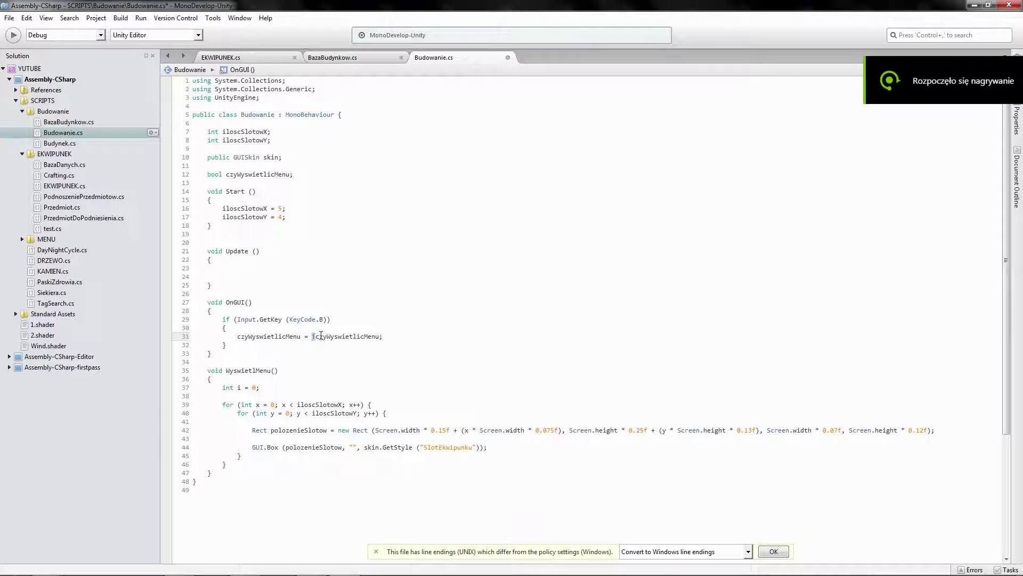
type("!")
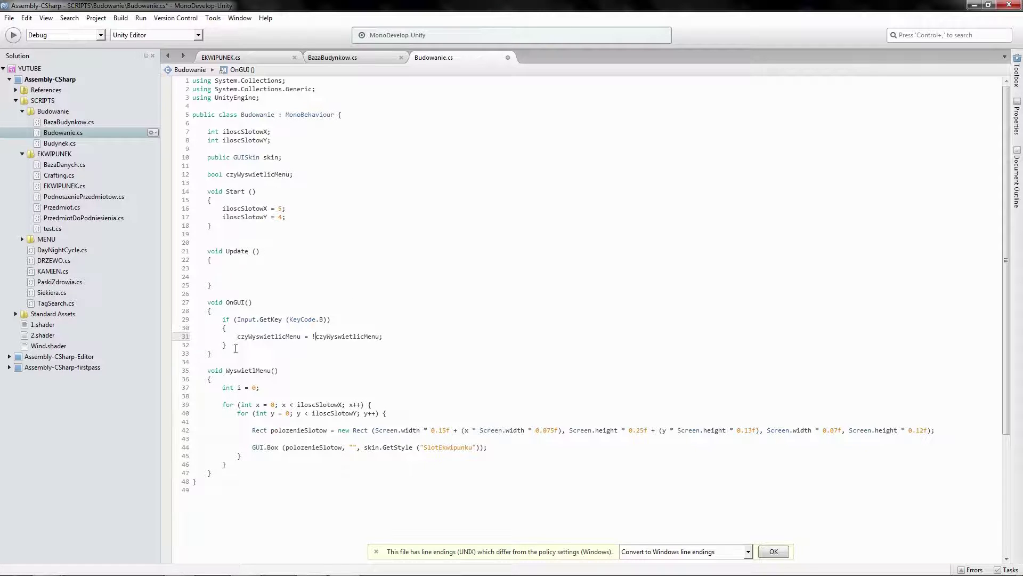
Cut the B-key toggle block out of OnGUI and paste it into Update
left_click_drag(235, 347, 230, 320)
right_click(229, 320)
left_click(253, 363)
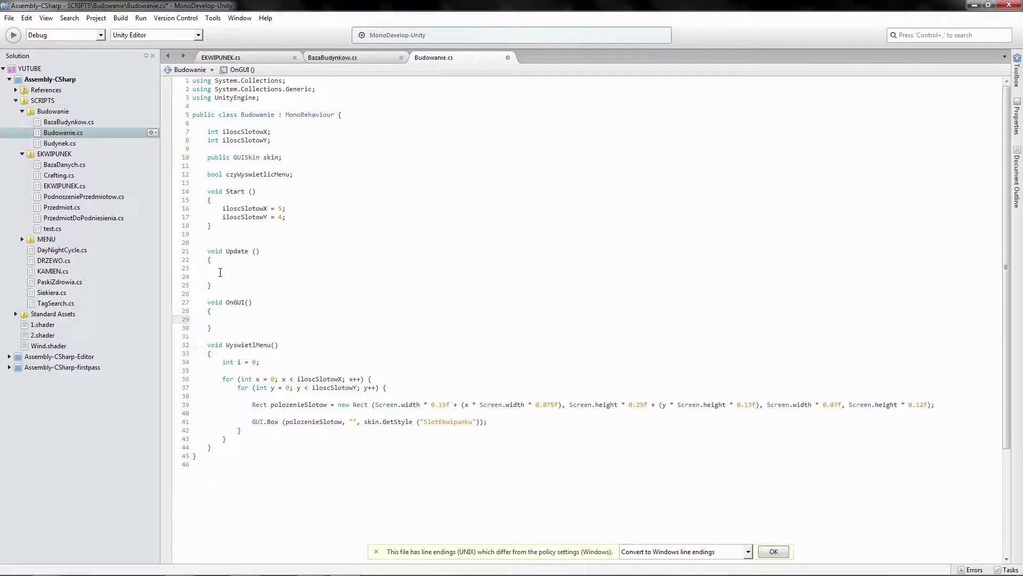
right_click(220, 272)
left_click(251, 320)
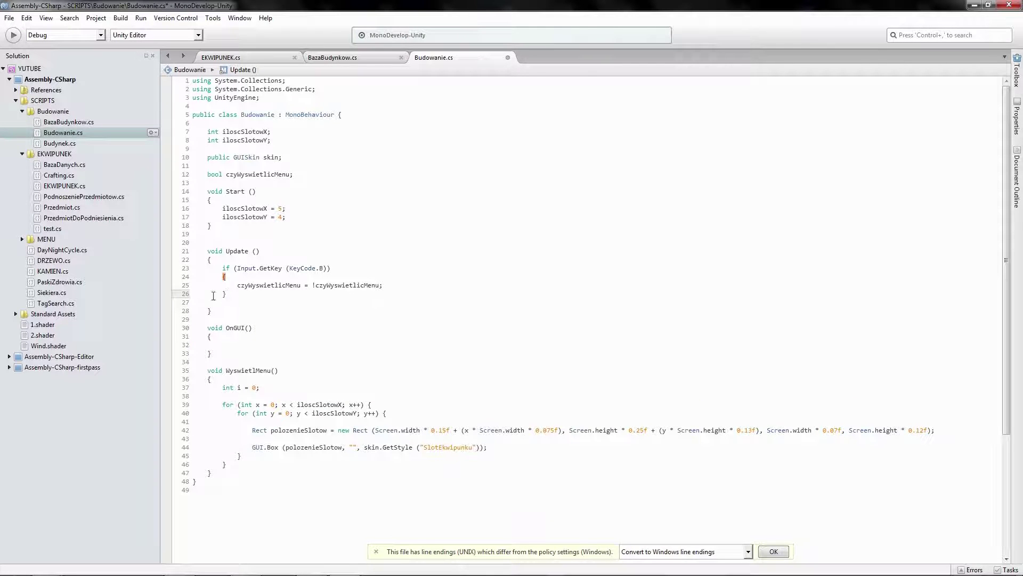
left_click(210, 302)
key("BackSpace")
In OnGUI add if (czyWyswietlicMenu == true) { WyswietlMenu(); }
left_click(231, 336)
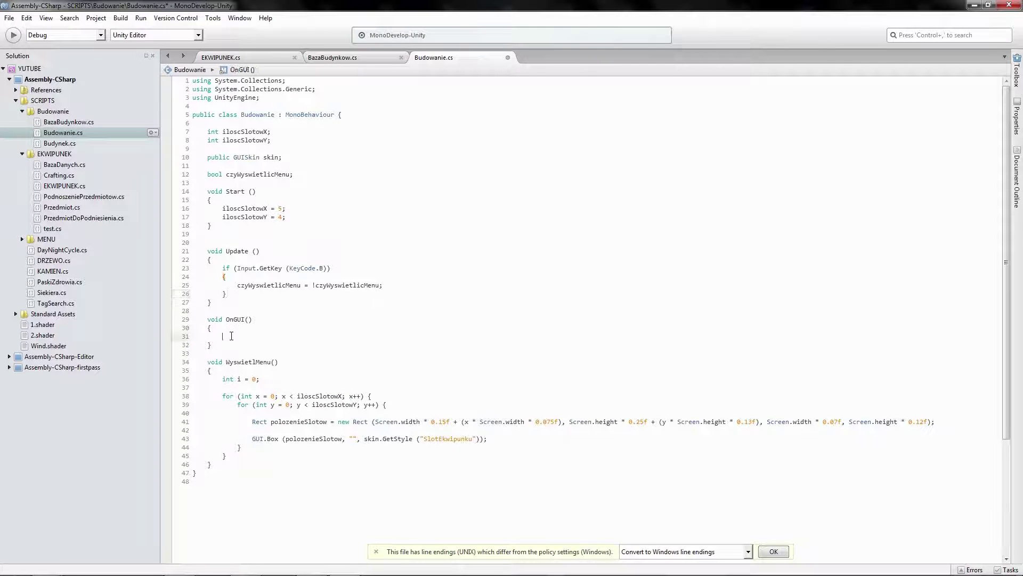
type("if(")
type("czyW")
key("Return")
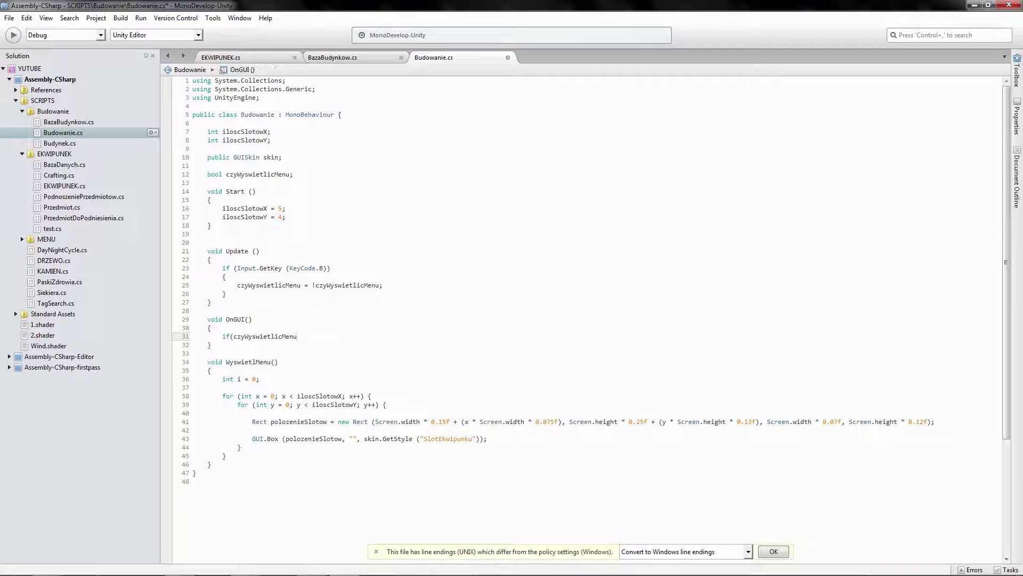
type(" == true")
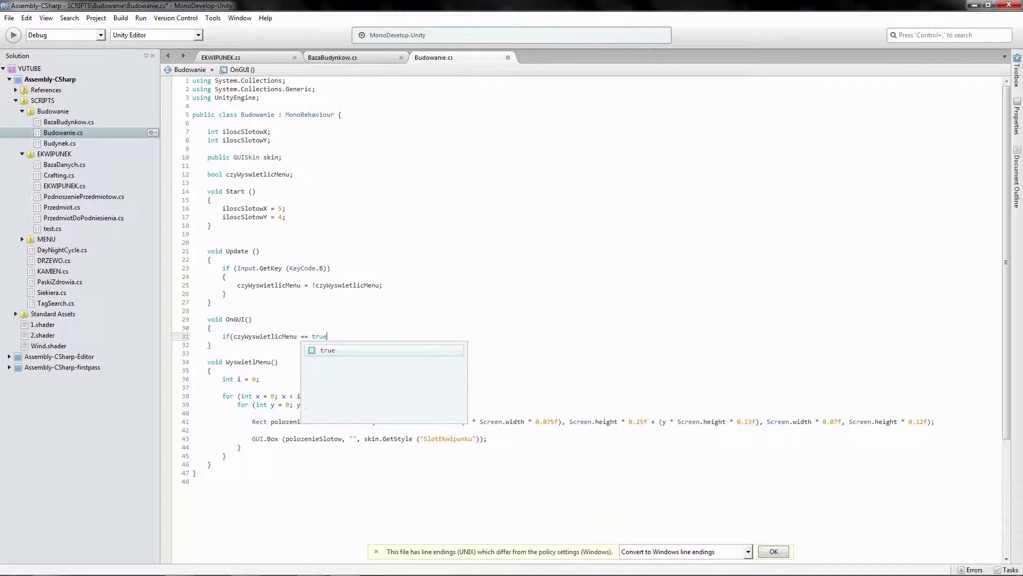
type(") {")
key("Return")
type("}")
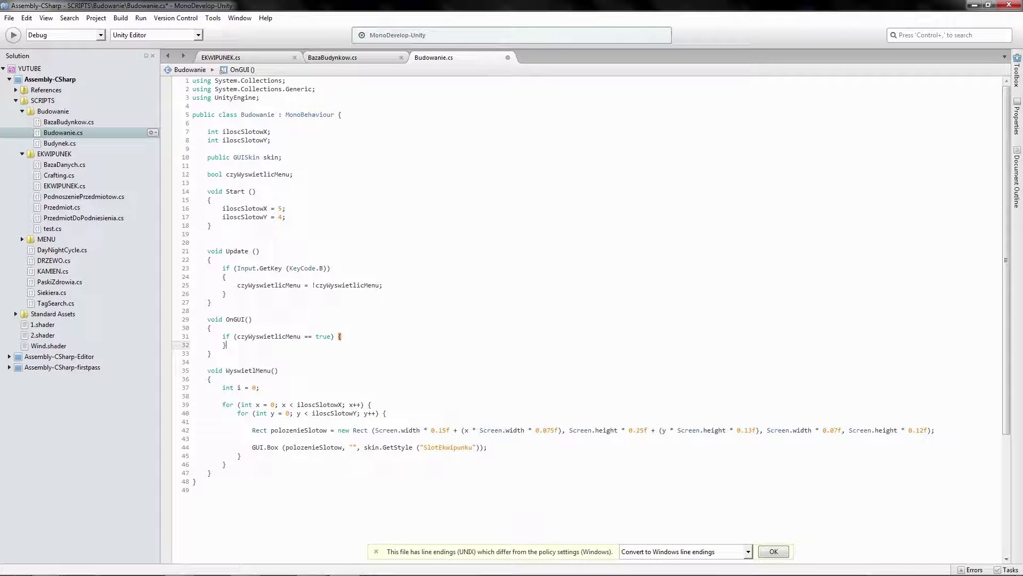
key("Return")
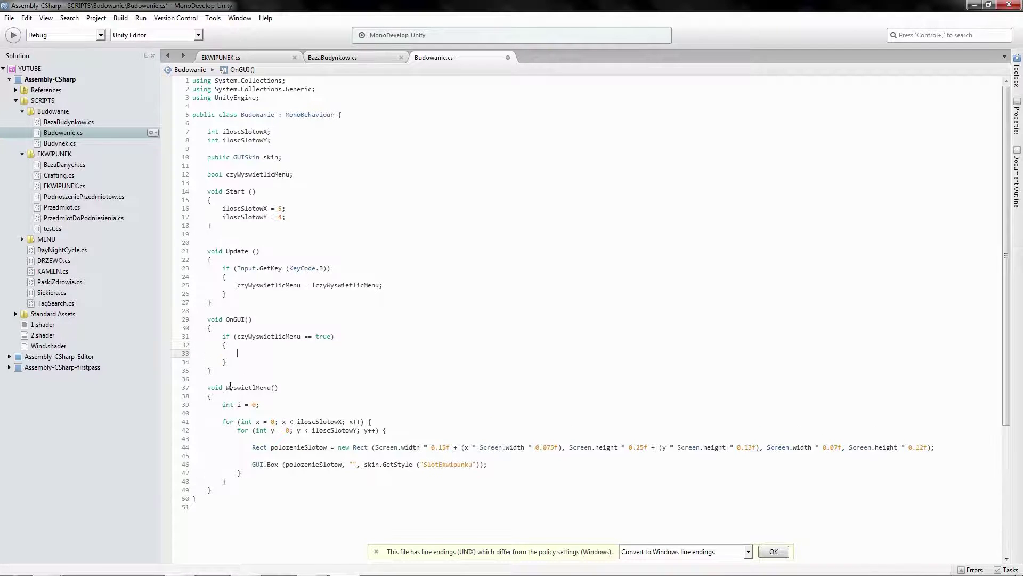
left_click_drag(207, 387, 275, 423)
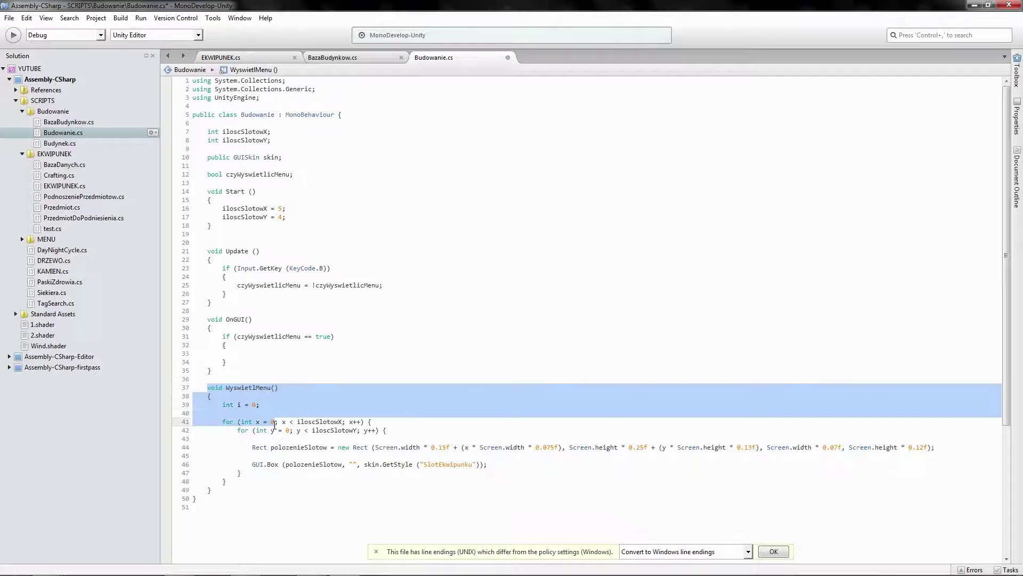
left_click(258, 350)
type("Wysw")
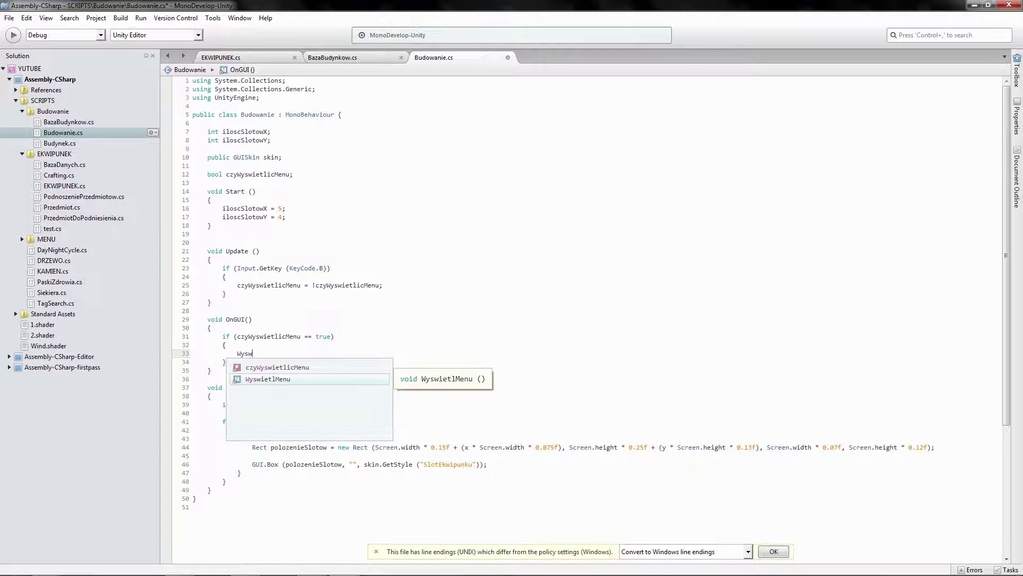
key("Return")
type("();")
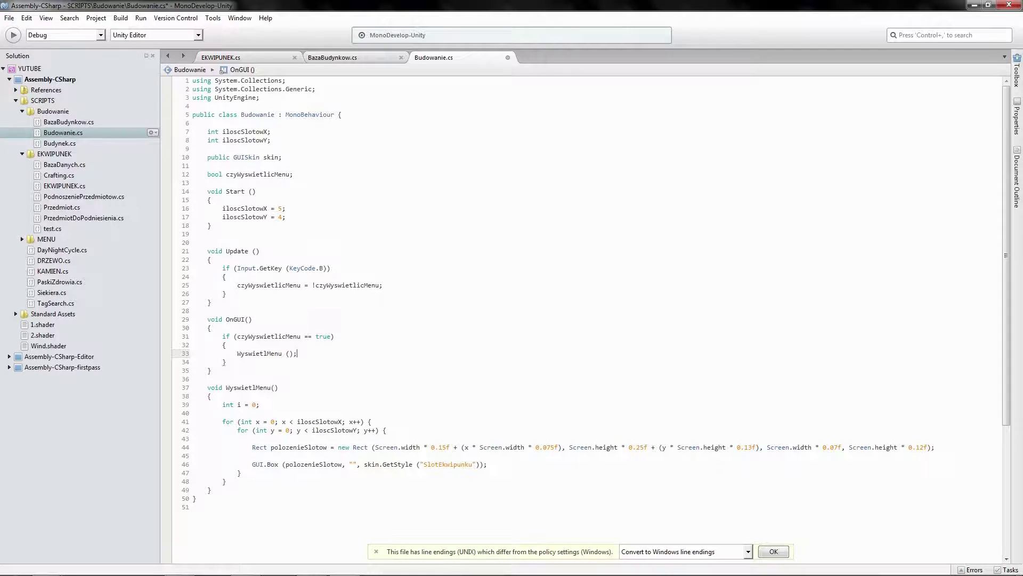
Save the Budowanie script and return to the Unity editor
left_click(18, 16)
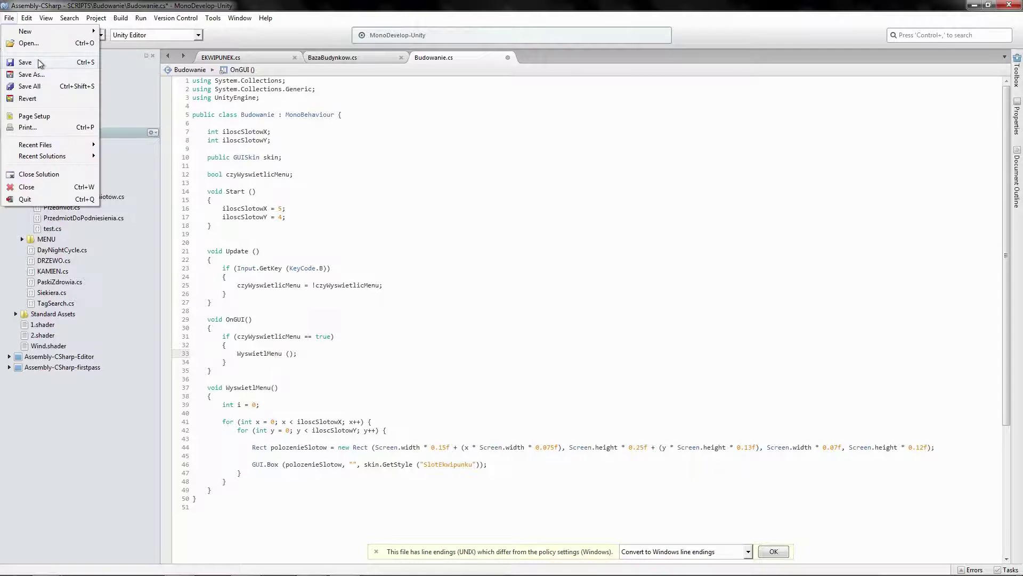
left_click(41, 64)
left_click(246, 565)
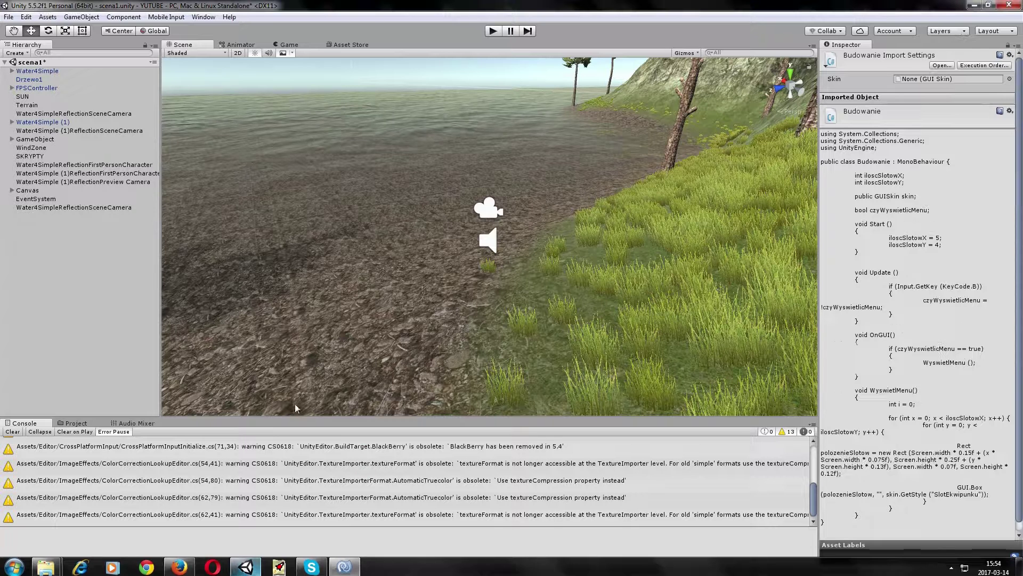
Run a brief play test, then show the Project assets and inspect the SKRYPTY object
left_click(493, 32)
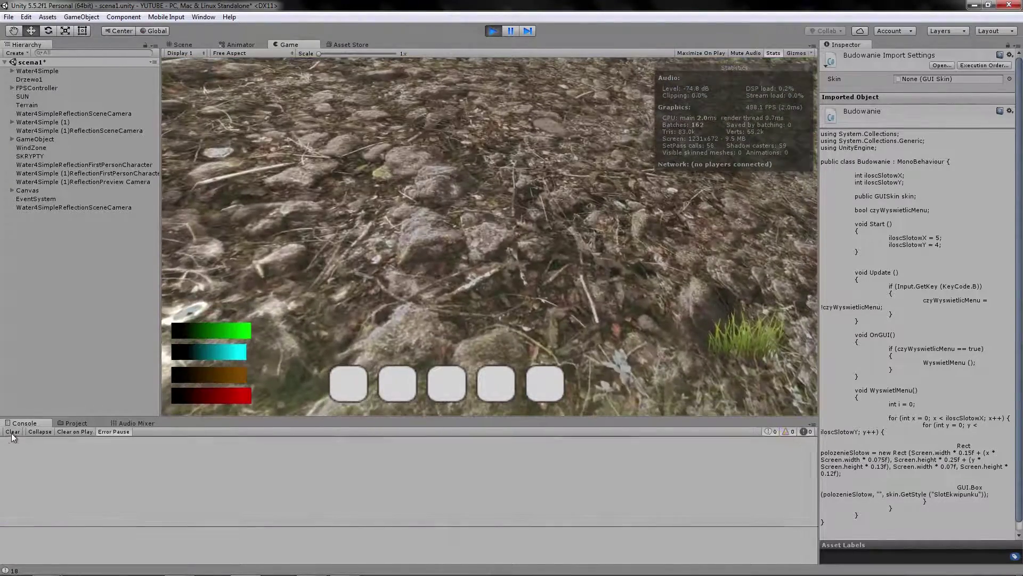
left_click(496, 30)
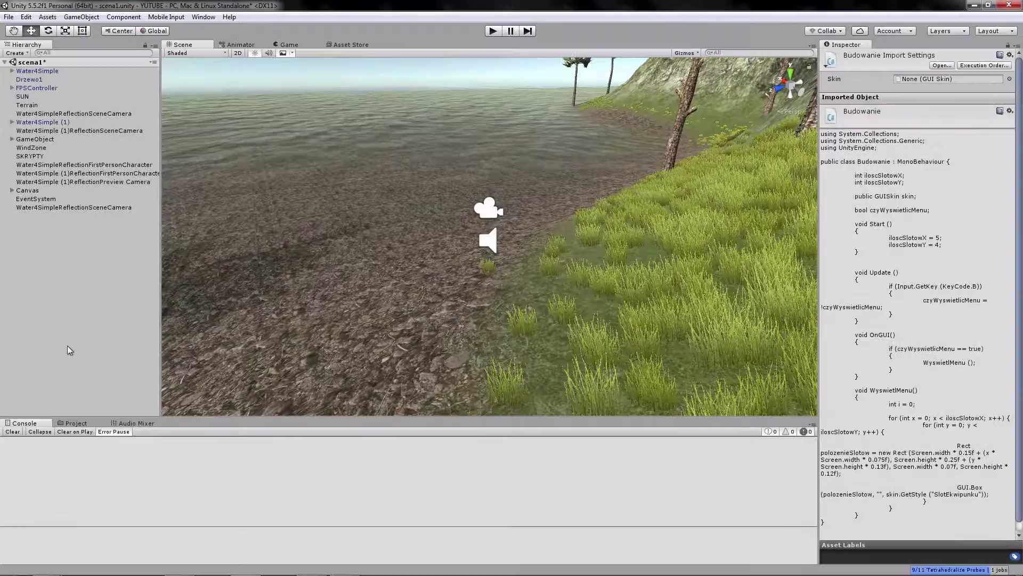
left_click(68, 423)
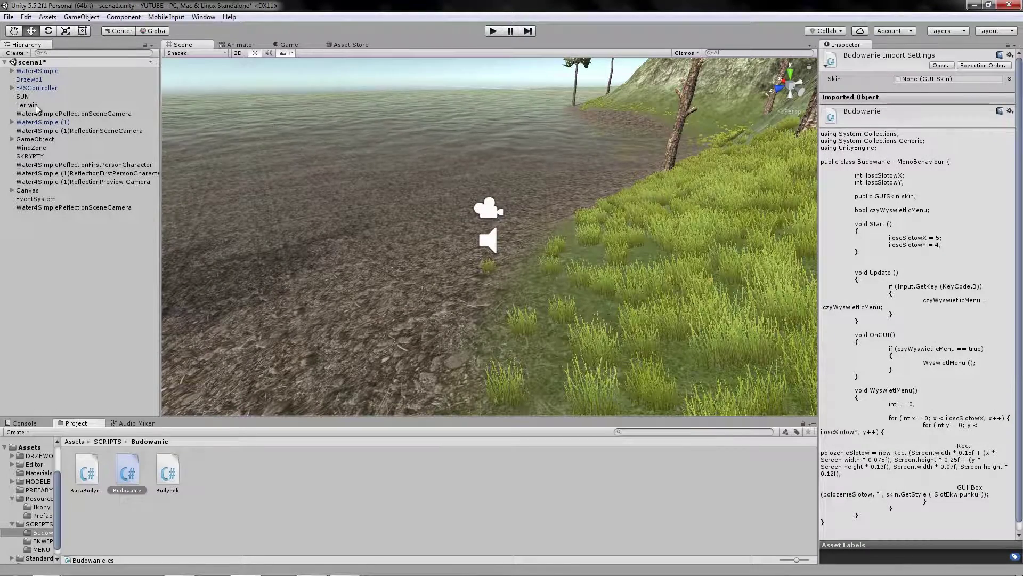
left_click(29, 89)
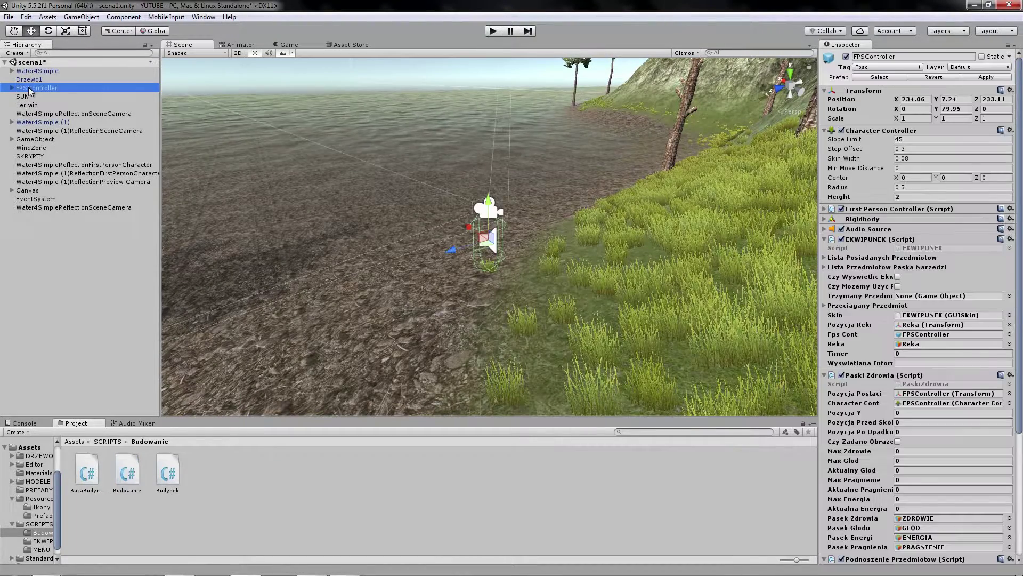
left_click(27, 156)
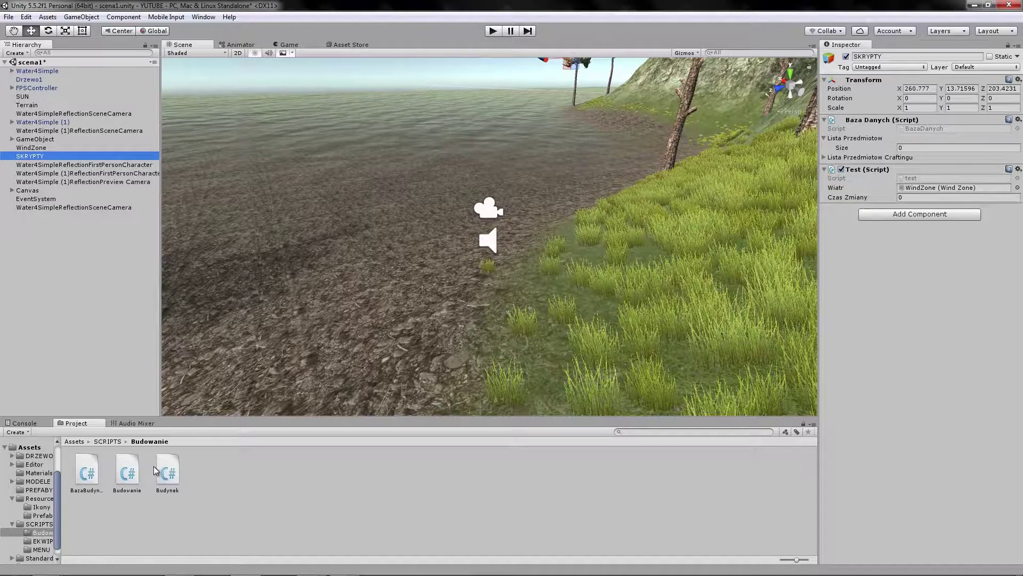
Attach the BazaBudynkow and Budowanie scripts to the SKRYPTY object
mouse_move(86, 472)
left_mouse_down()
mouse_move(831, 304)
mouse_move(878, 274)
left_mouse_up()
left_click(827, 210)
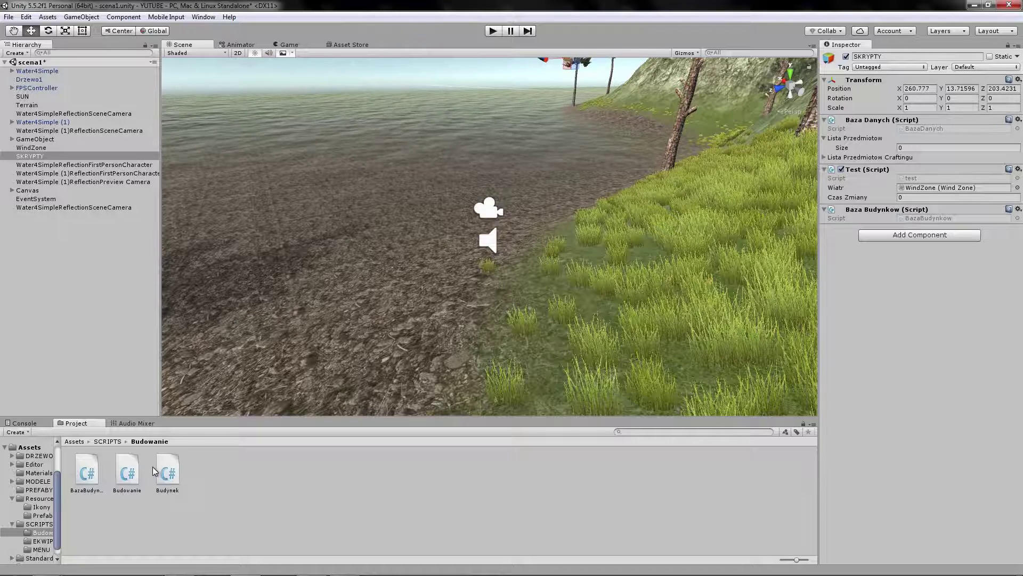
left_click_drag(127, 470, 844, 273)
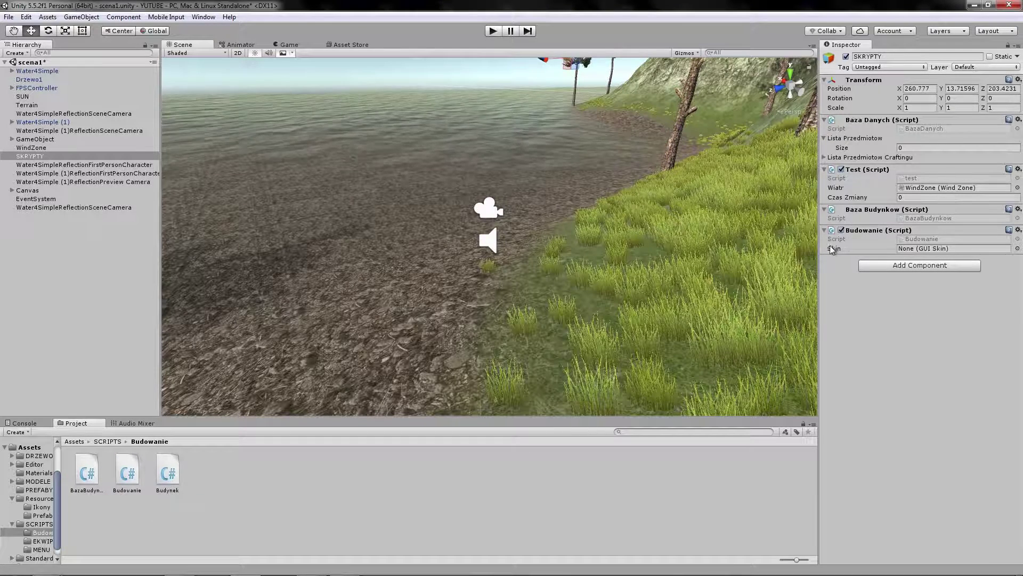
Assign the EKWIPUNEK GUI skin to the Budowanie component's Skin field on SKRYPTY
left_click(108, 441)
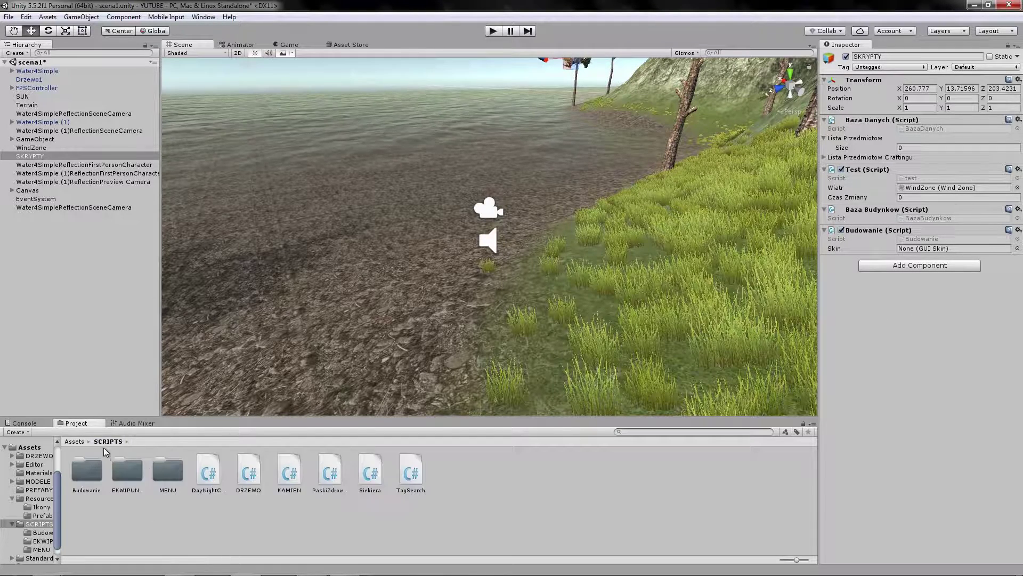
double_click(125, 471)
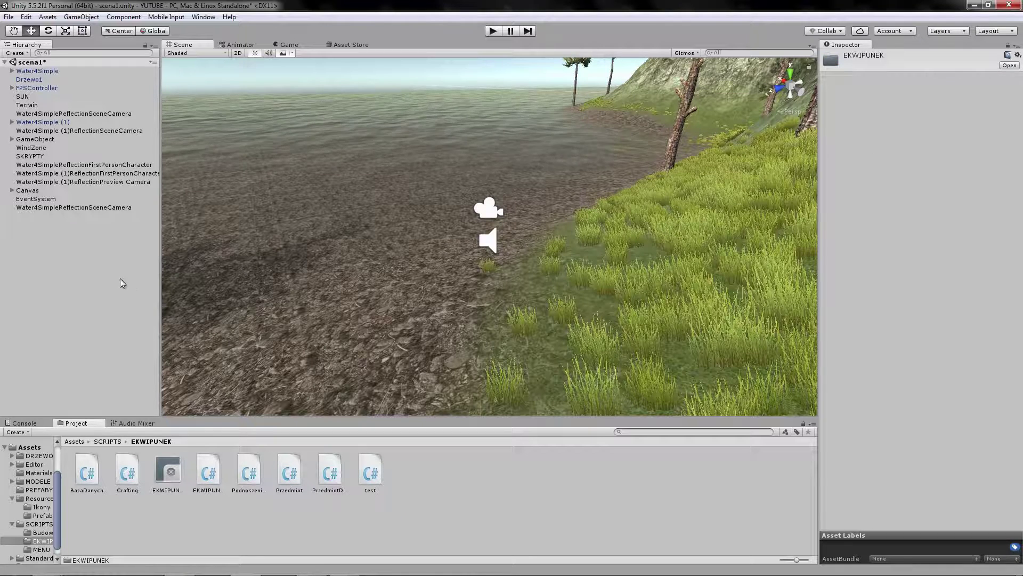
left_click_drag(46, 158, 991, 267)
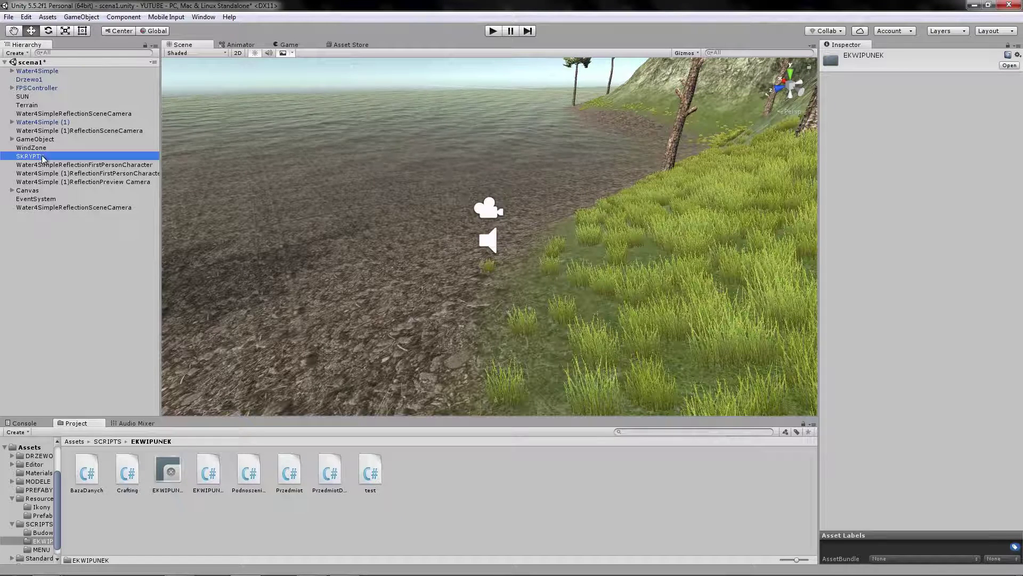
left_click_drag(954, 253, 959, 250)
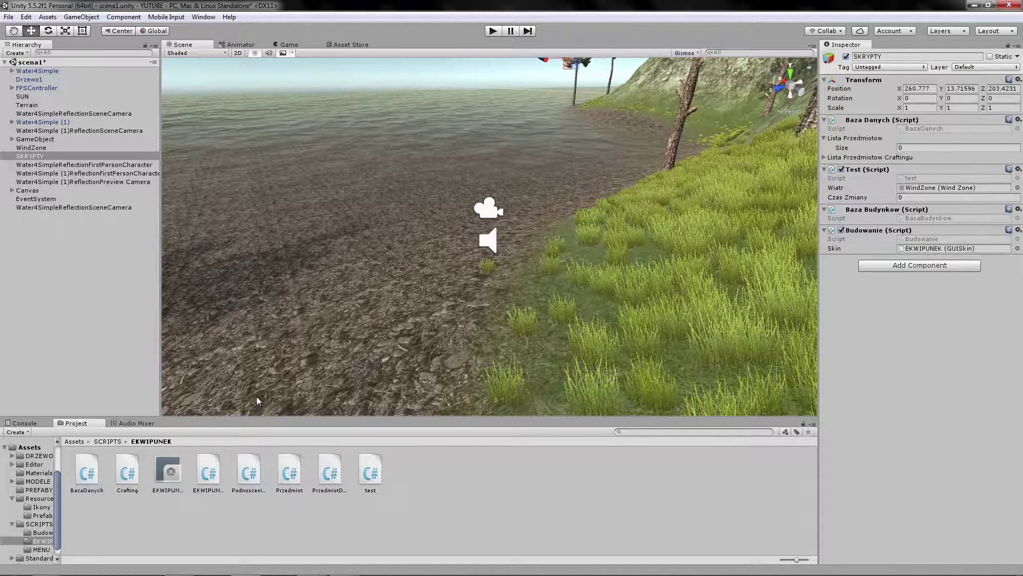
Check the EKWIPUNEK skin's SlotEkwipunku custom style, then enter Play mode
left_click(167, 471)
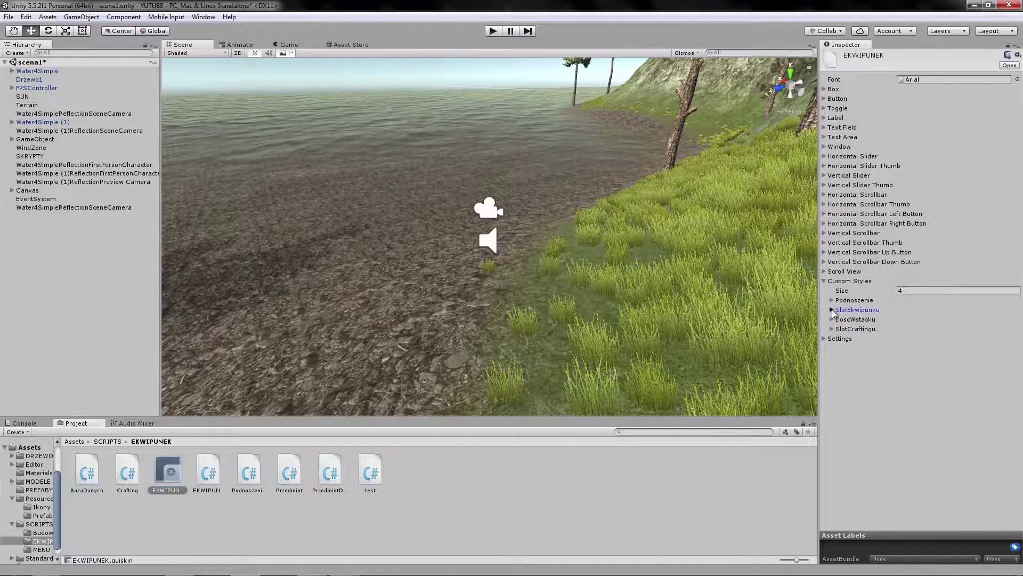
left_click(832, 310)
left_click(832, 311)
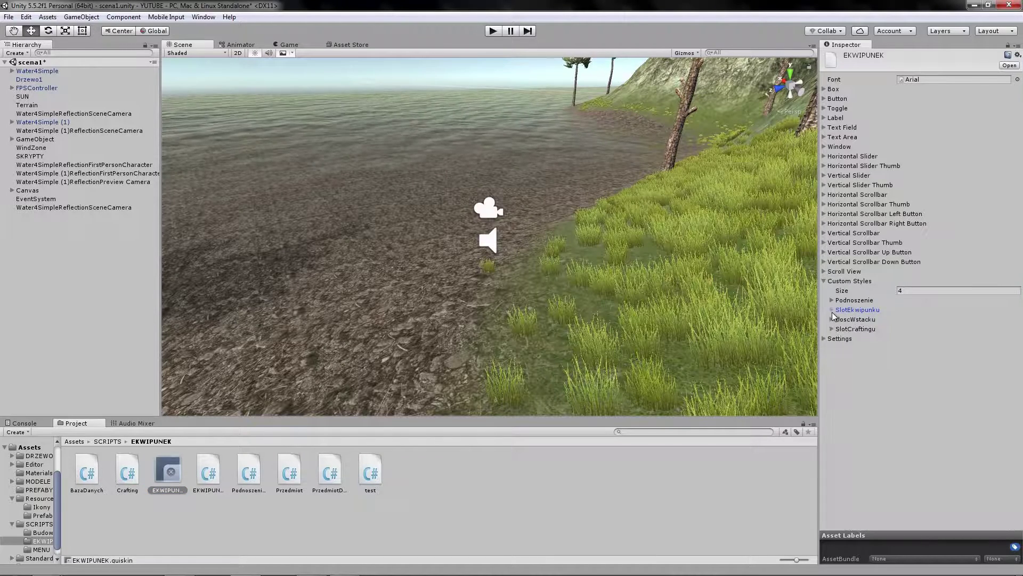
left_click(403, 517)
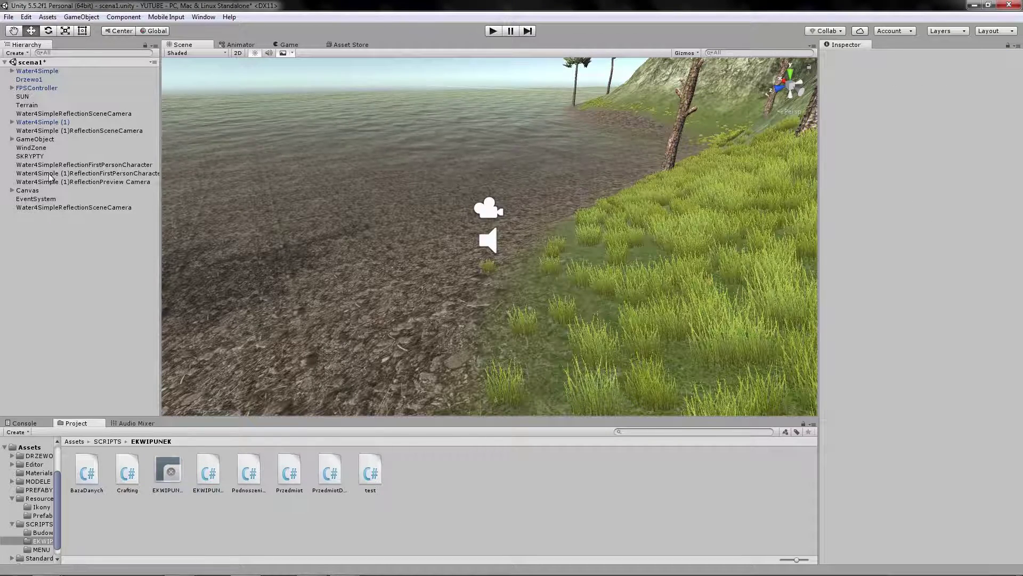
left_click(491, 32)
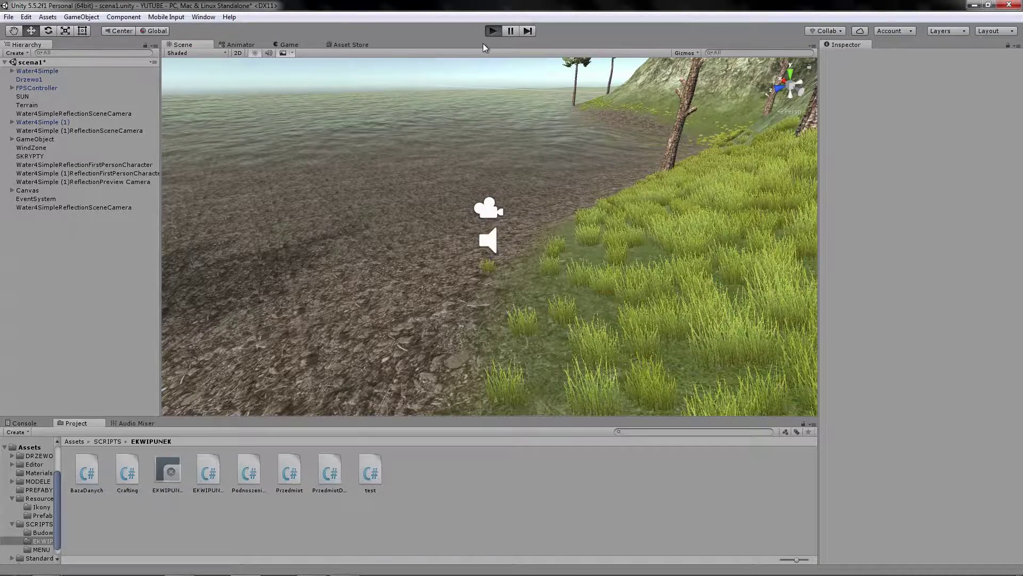
Toggle the 5×4 inventory slot grid above the hotbar on and off repeatedly in Play mode
key("i")
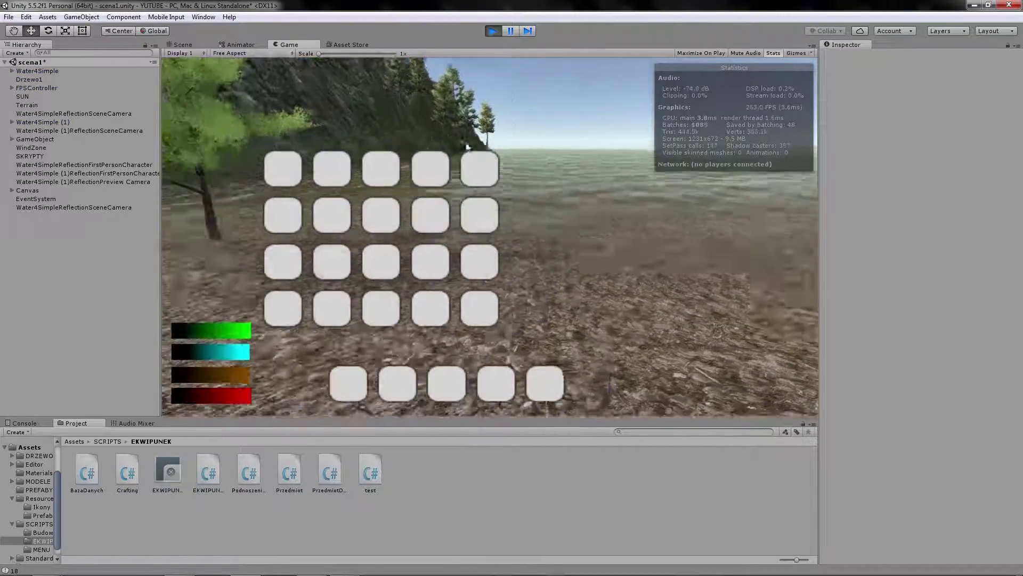
key("i")
key("i")
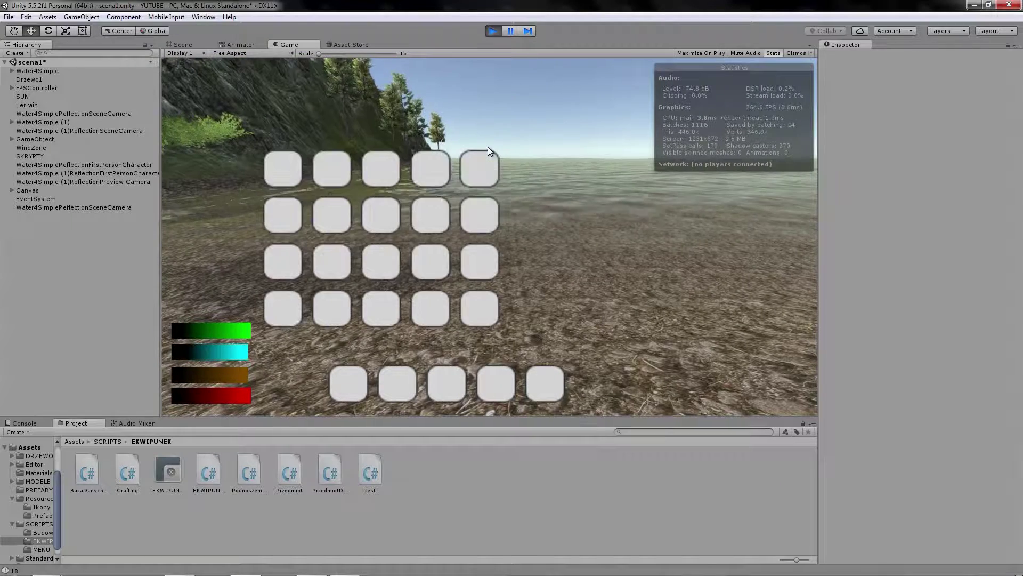
key("i")
key("i")
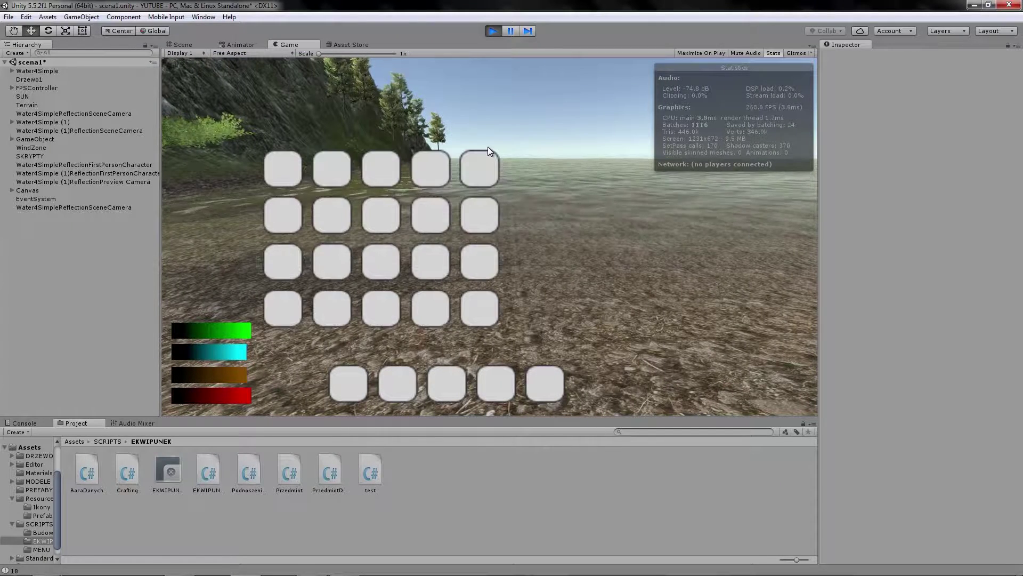
key("i")
key("i")
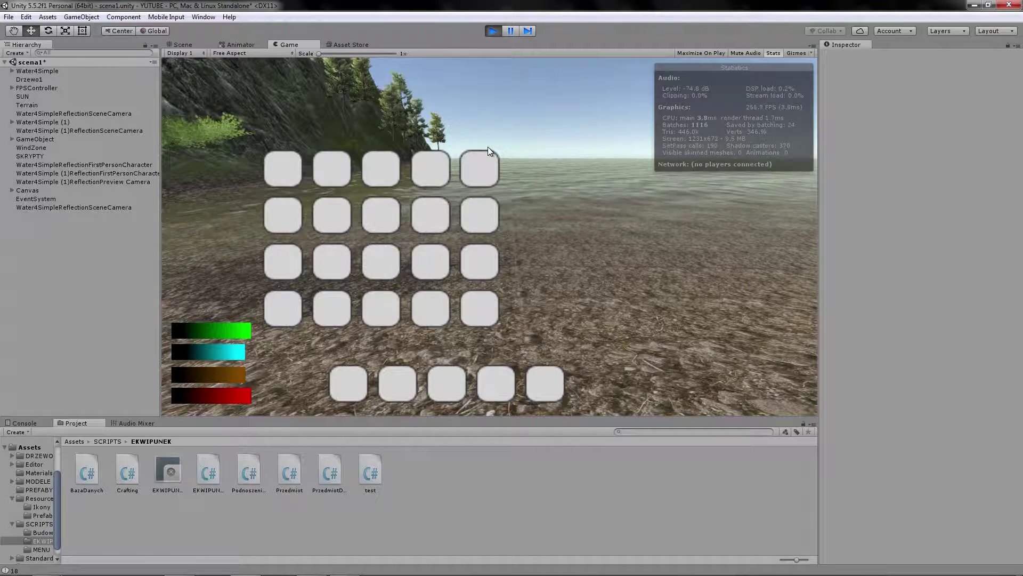
key("i")
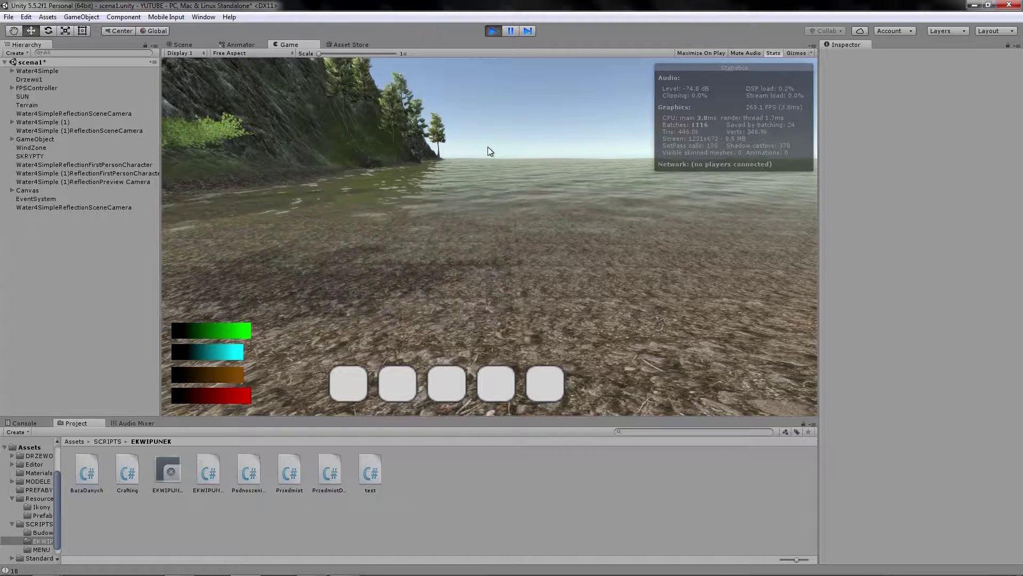
key("i")
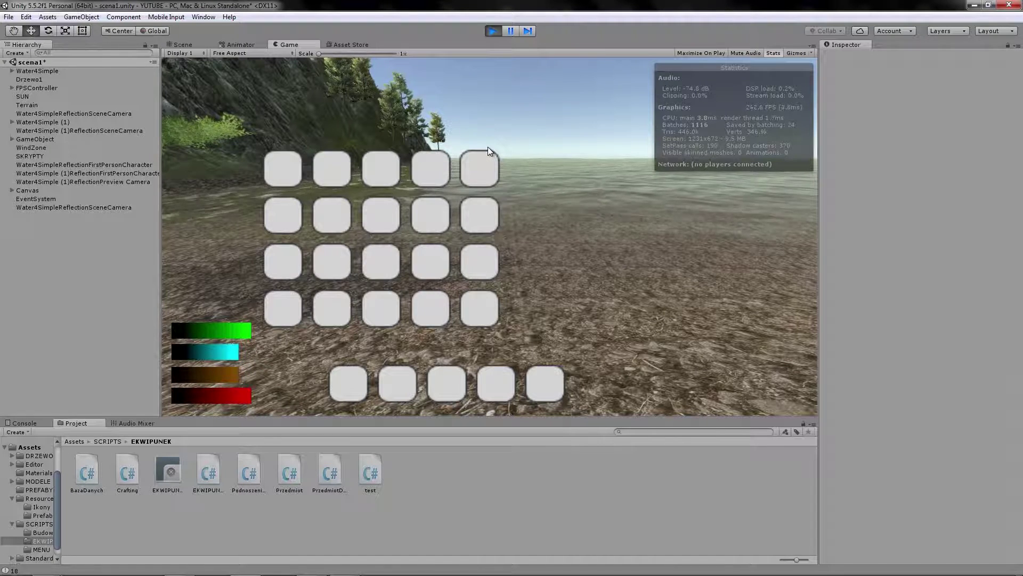
key("i")
key("i")
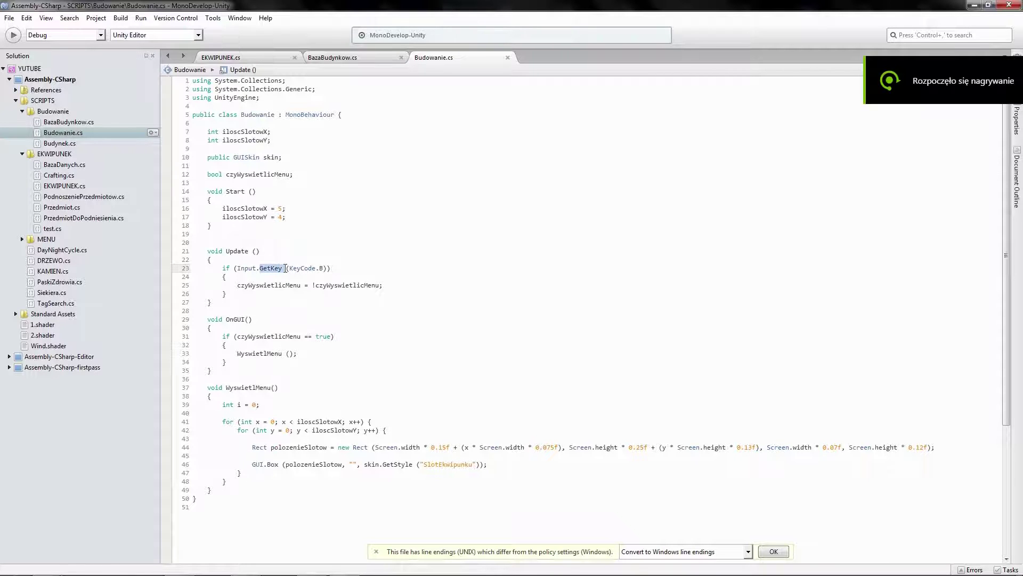
Change GetKey to GetKeyUp on line 23, save Budowanie.cs, and return to Unity
triple_click(285, 268)
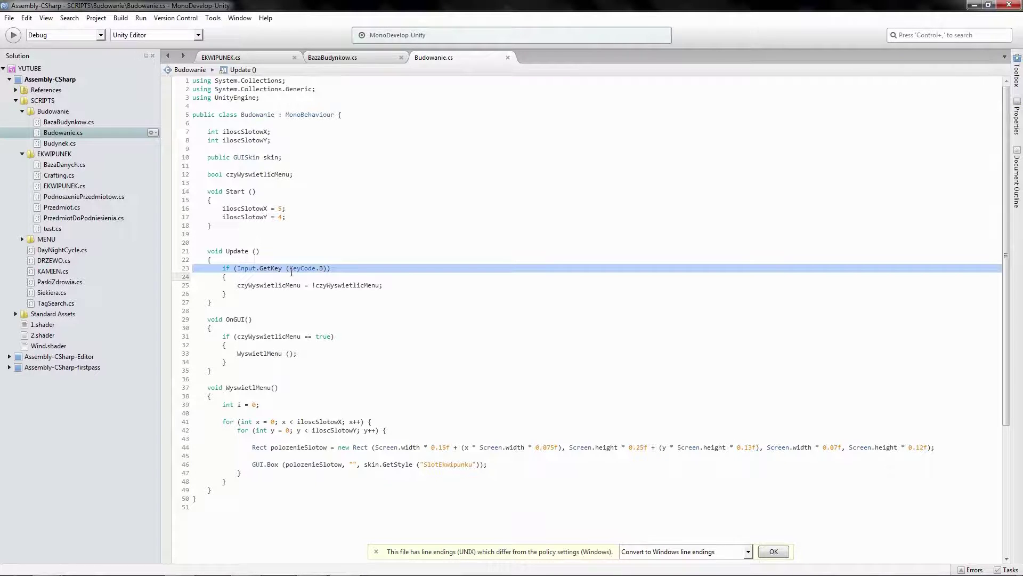
left_click(280, 271)
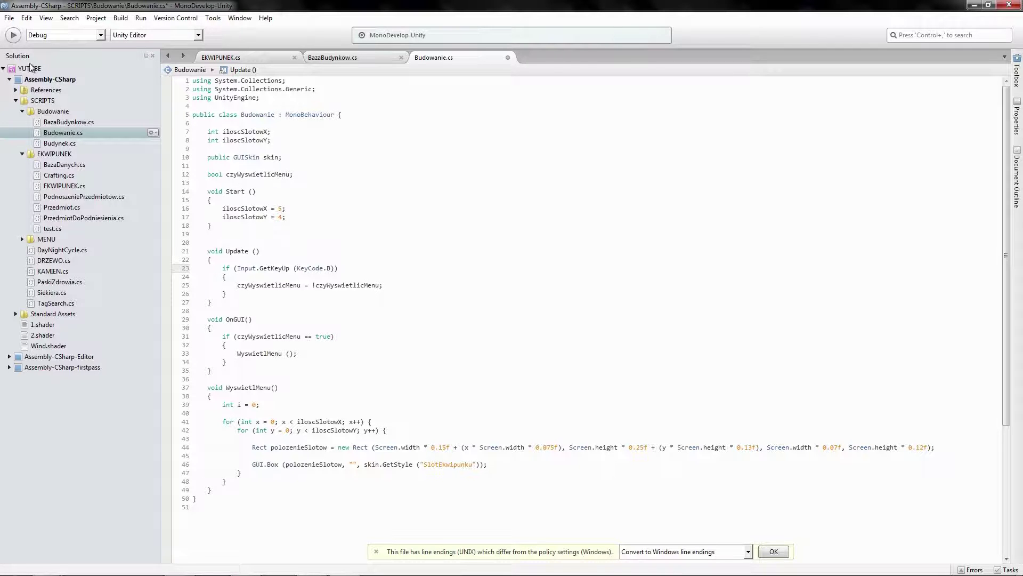
left_click(10, 18)
left_click(27, 62)
left_click(246, 566)
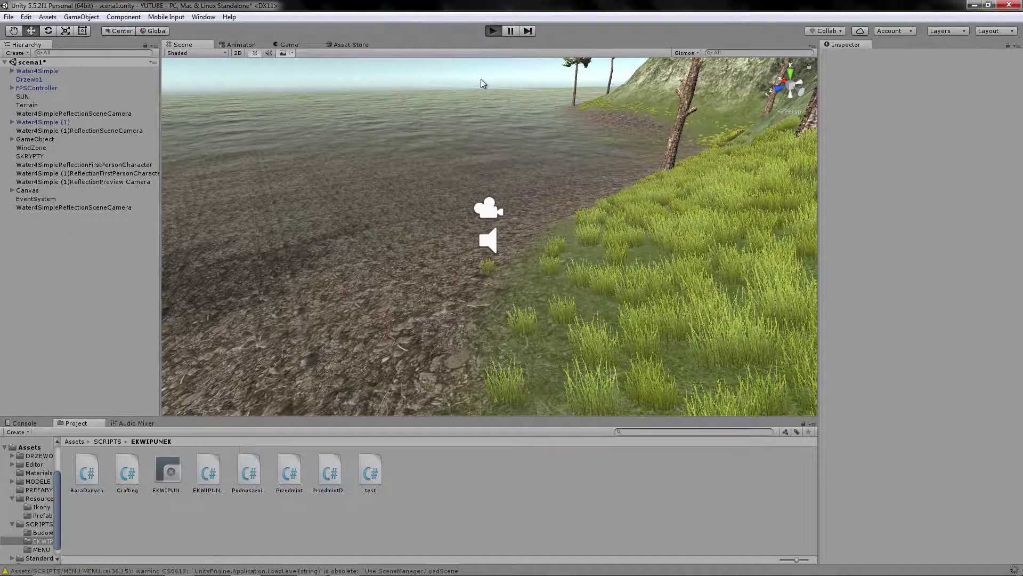
key("ctrl+p")
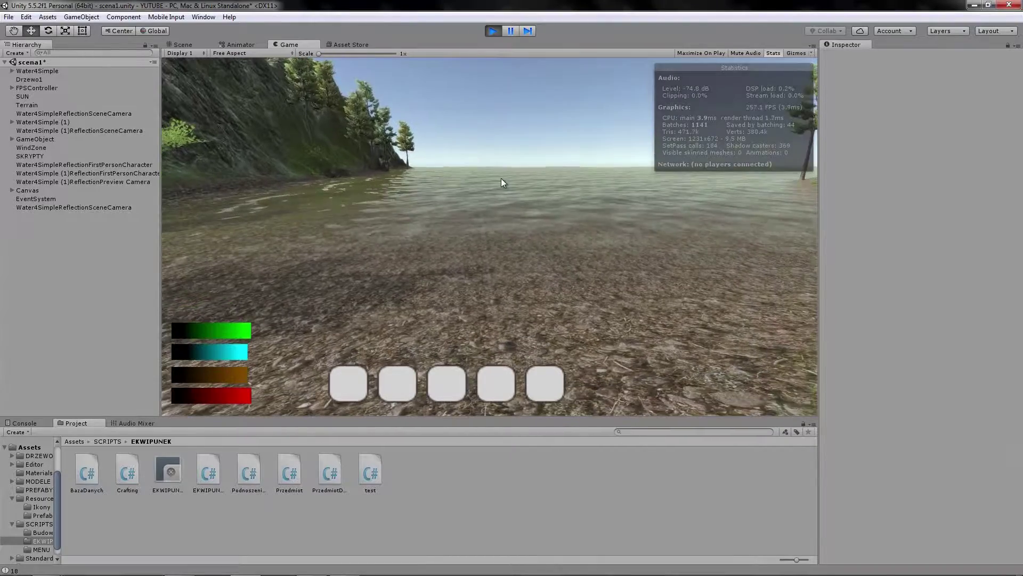
key("i")
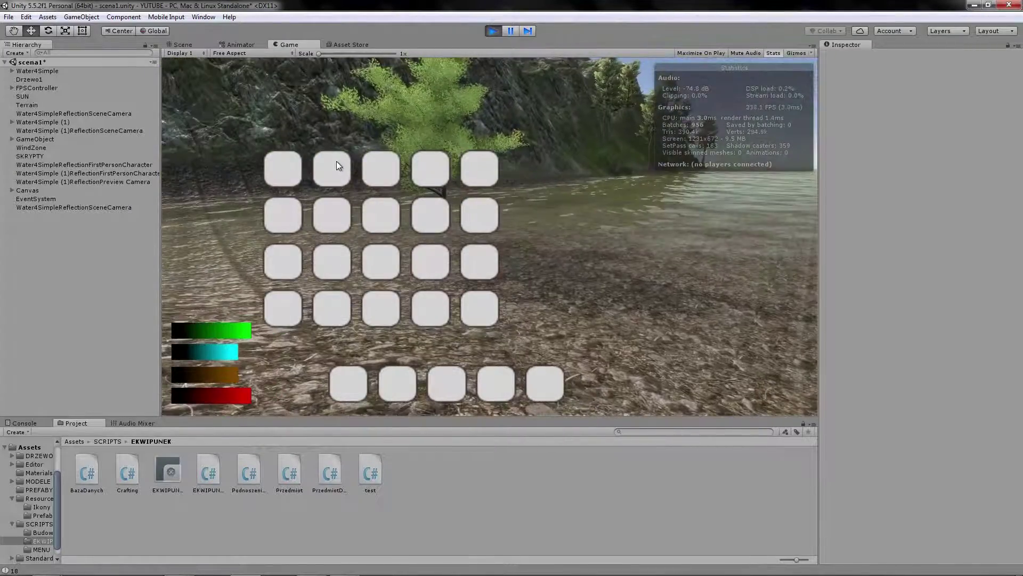
key("i")
key("i")
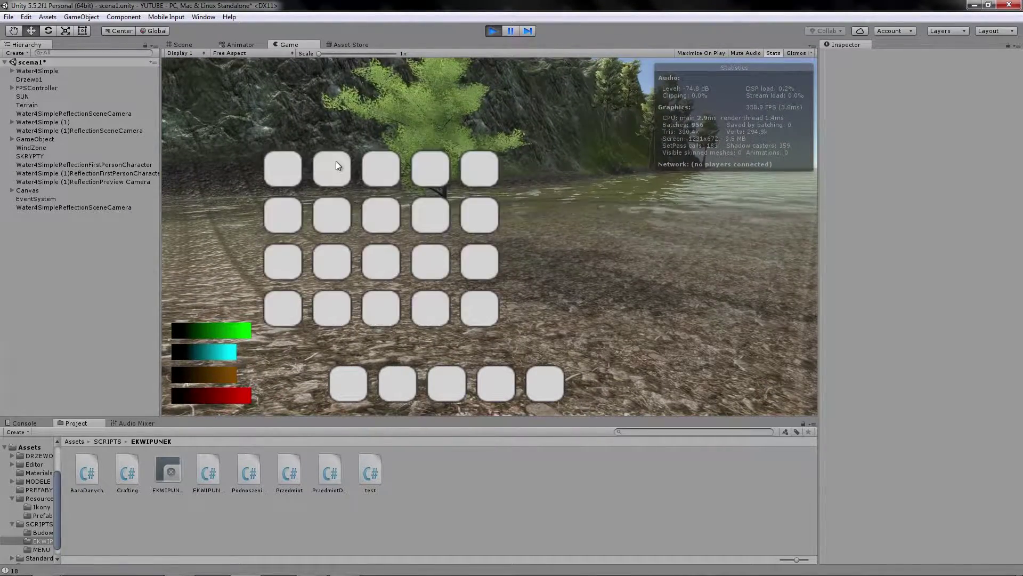
key("i")
key("i")
key("i")
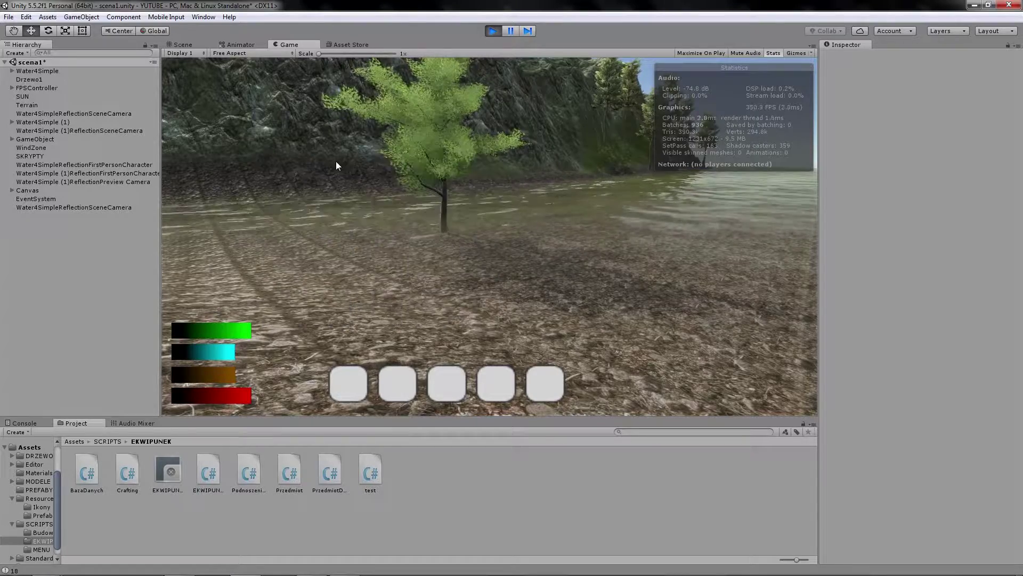
key("i")
key("i")
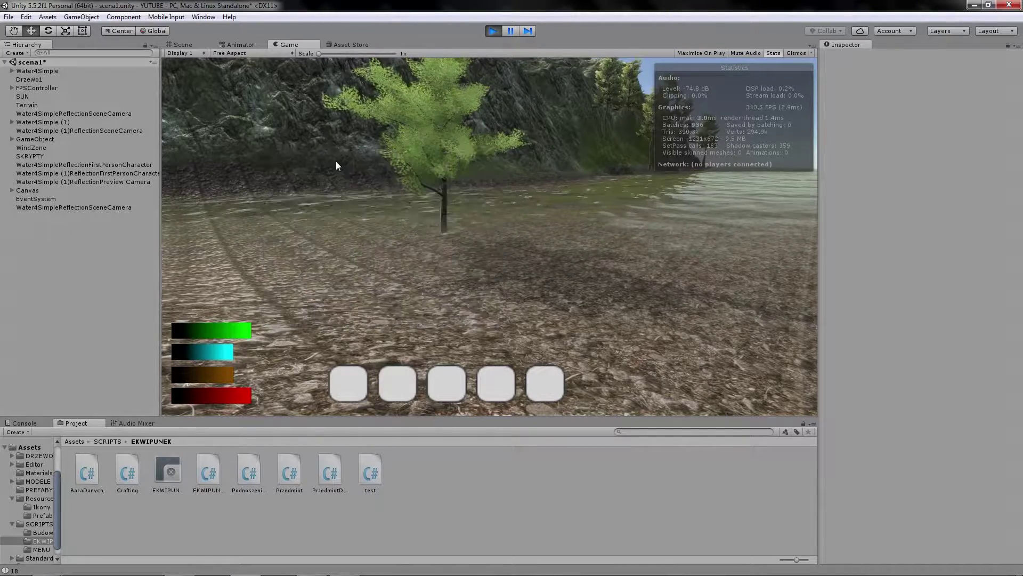
key("i")
key("i")
key("i")
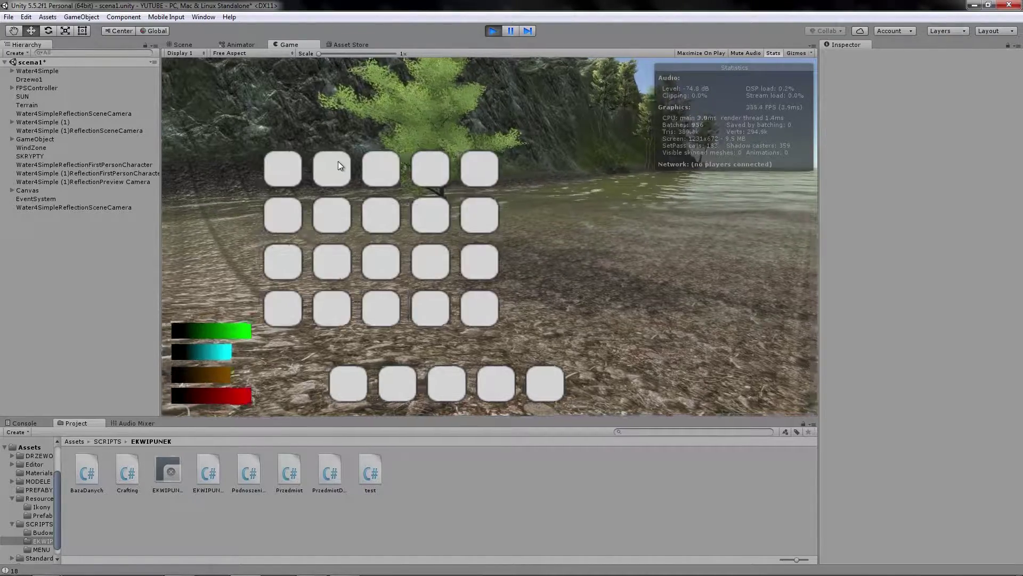
key("i")
key("i")
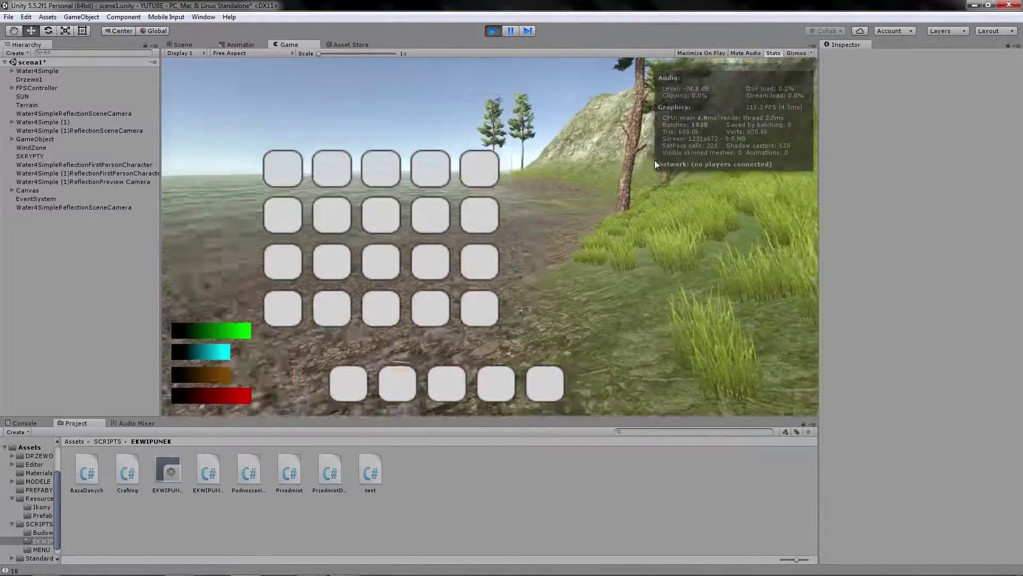
key("i")
key("i")
key("i")
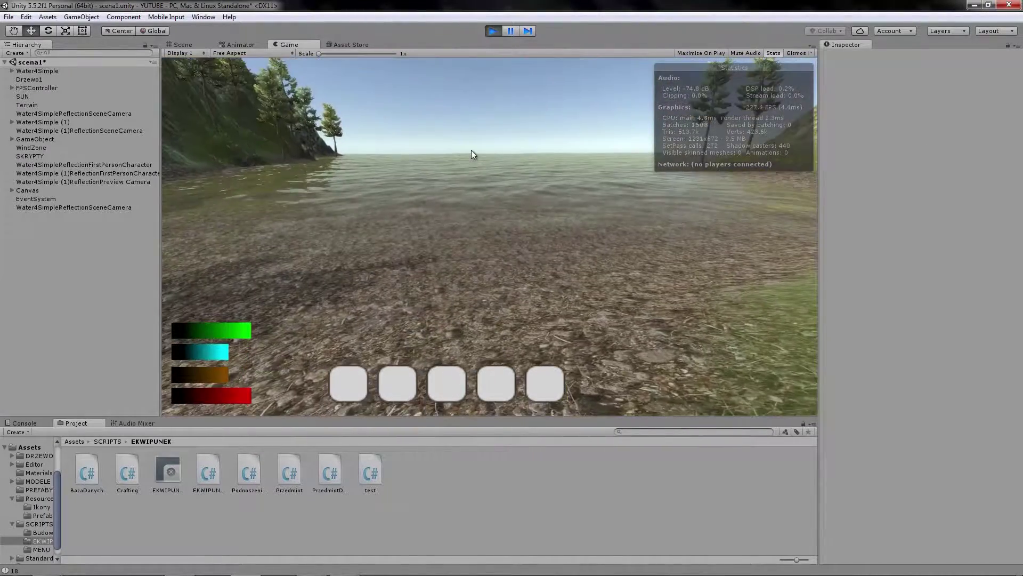
key("i")
key("i")
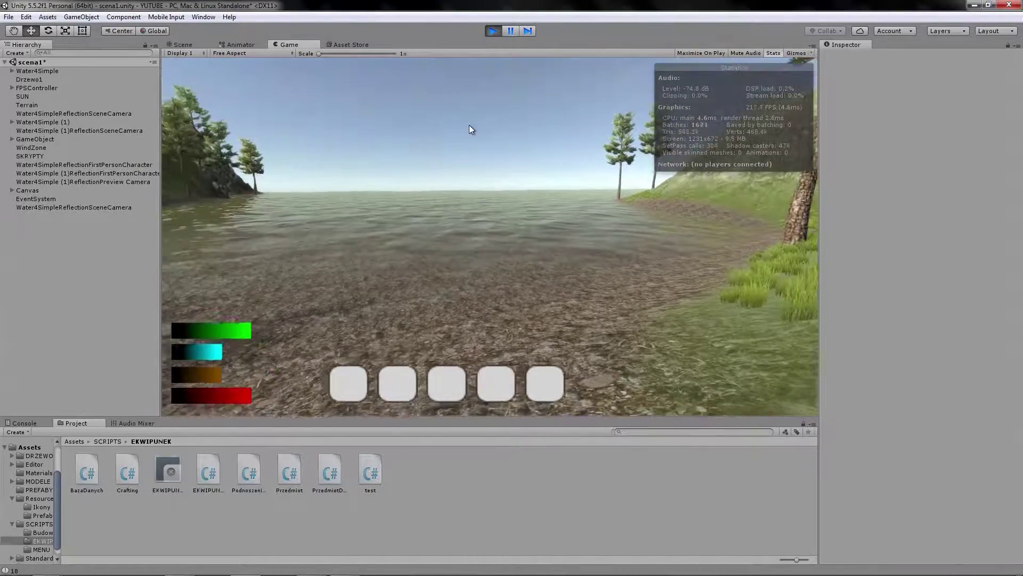
key("i")
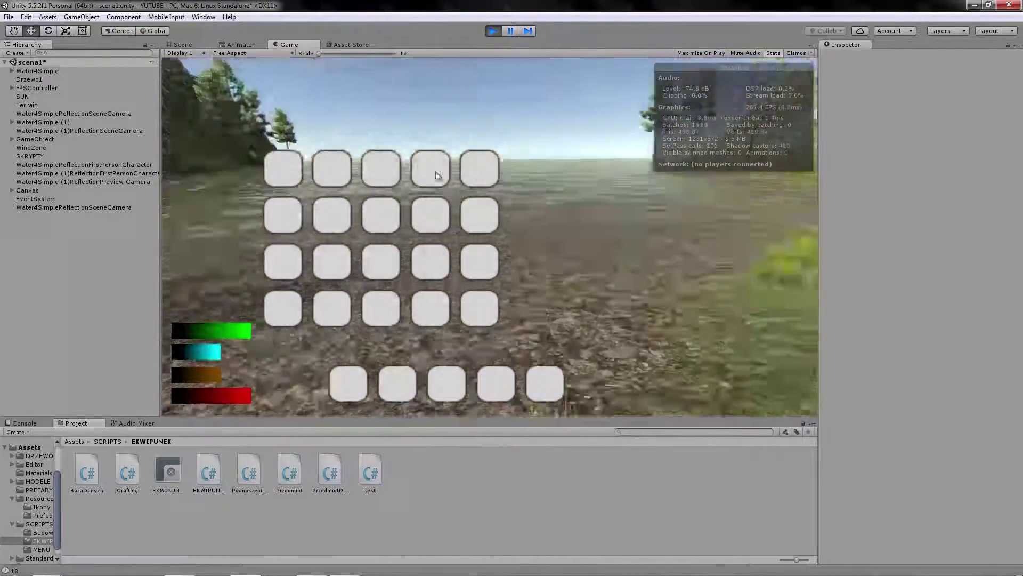
key("i")
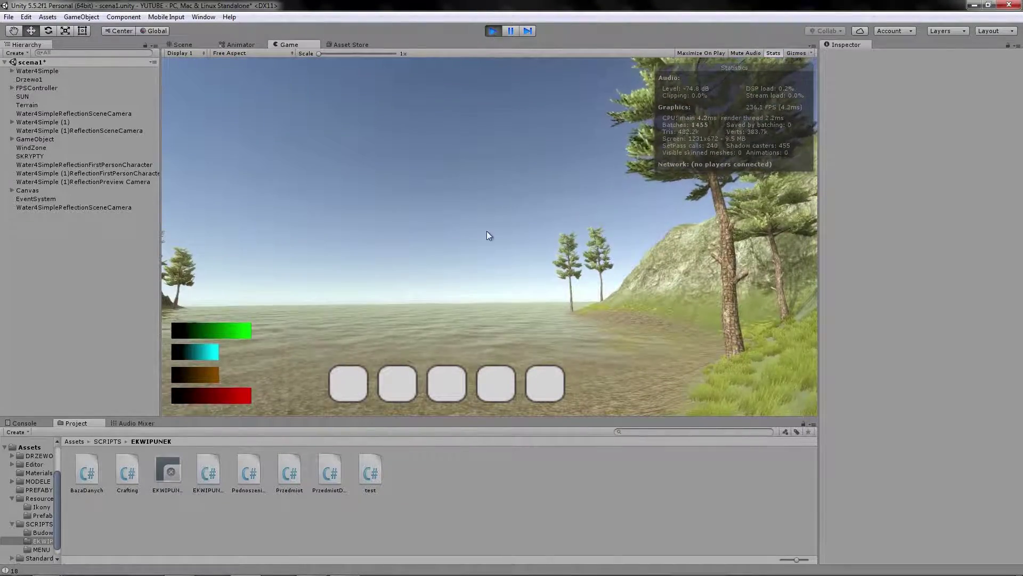
left_click(496, 32)
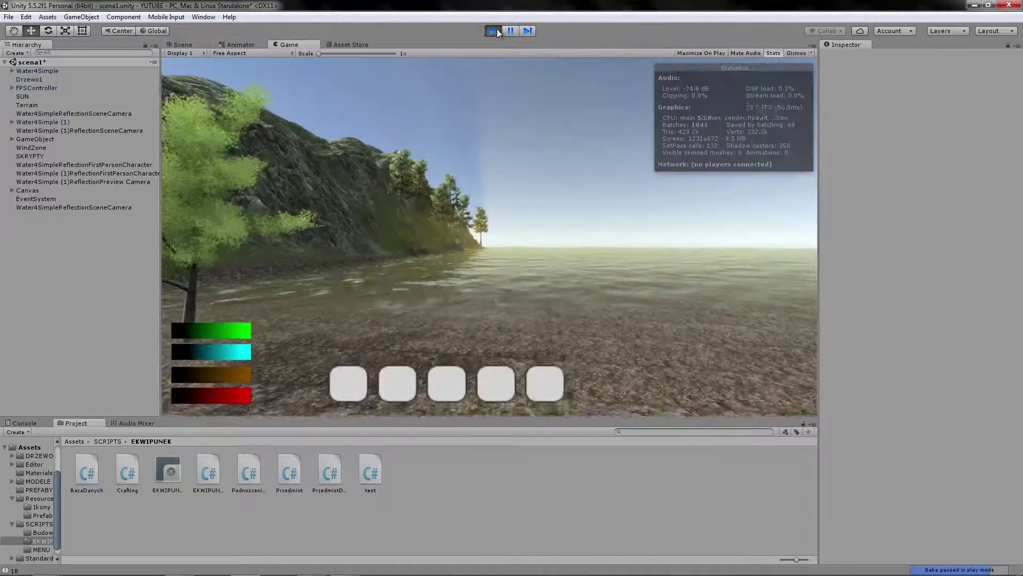